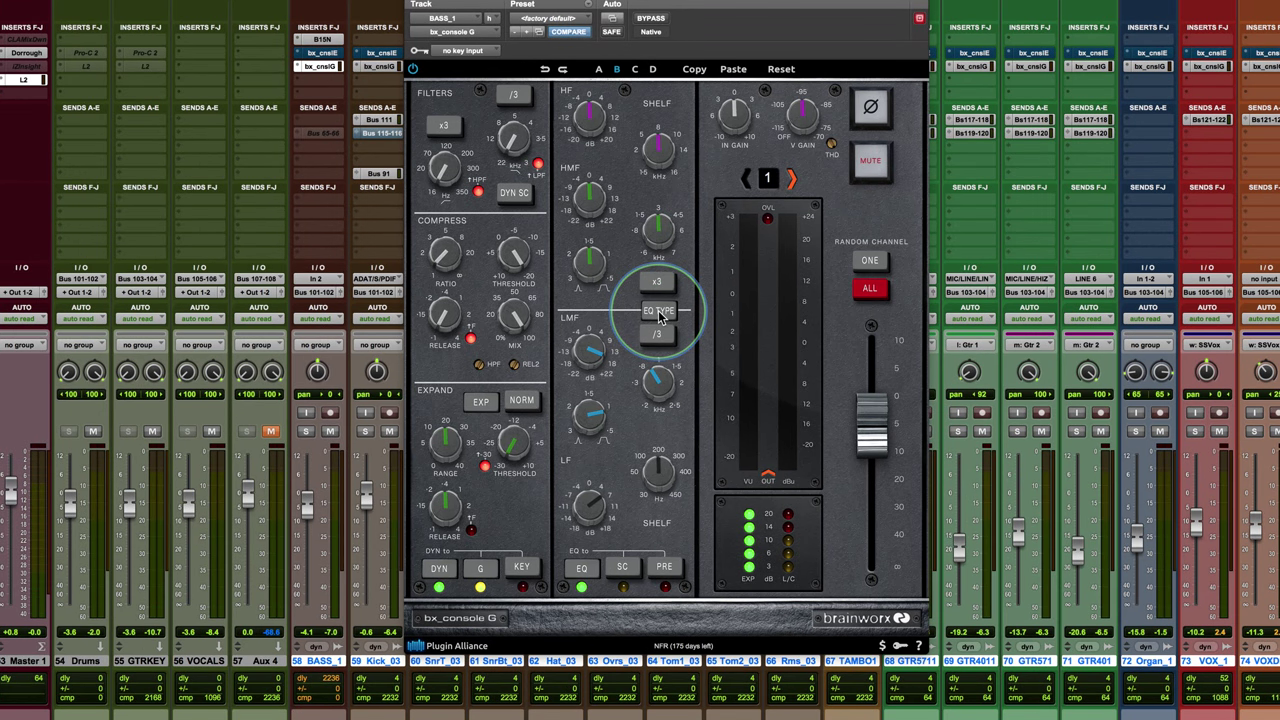
# Step: Flip bx_console G's EQ type and back, then switch the high-pass filter to its x3 range
pyautogui.click(658, 312)
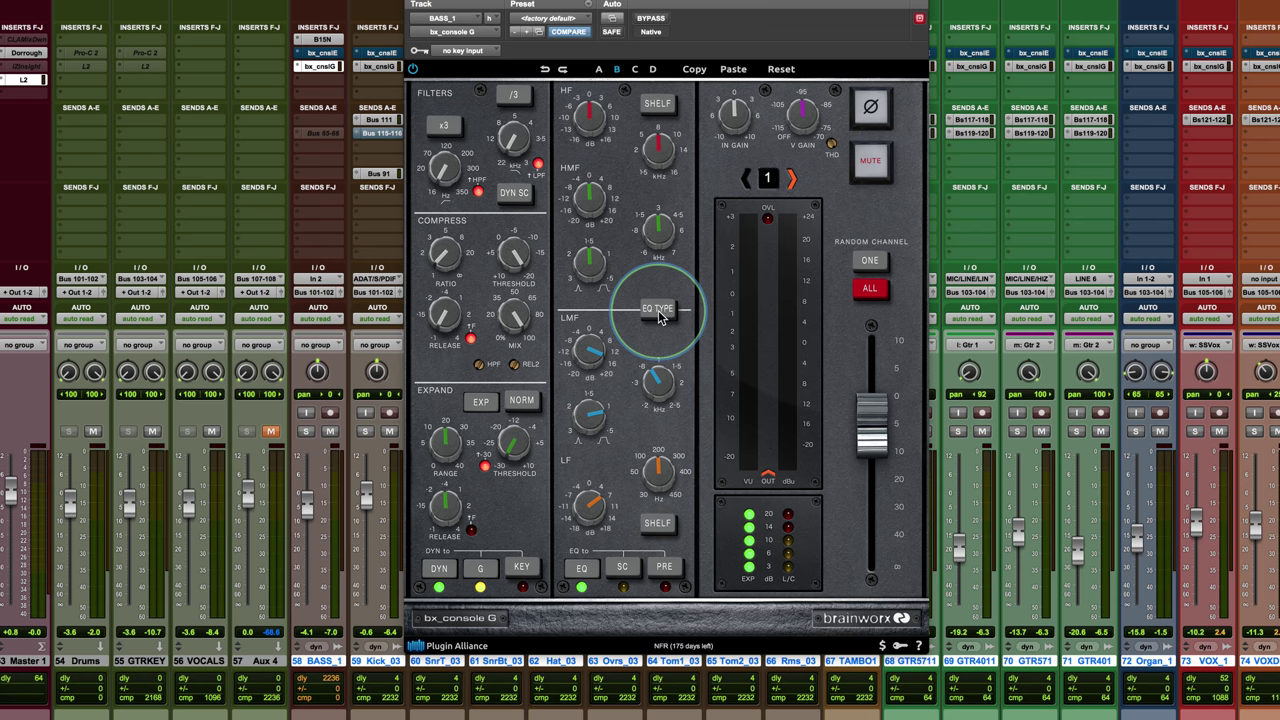
pyautogui.click(659, 313)
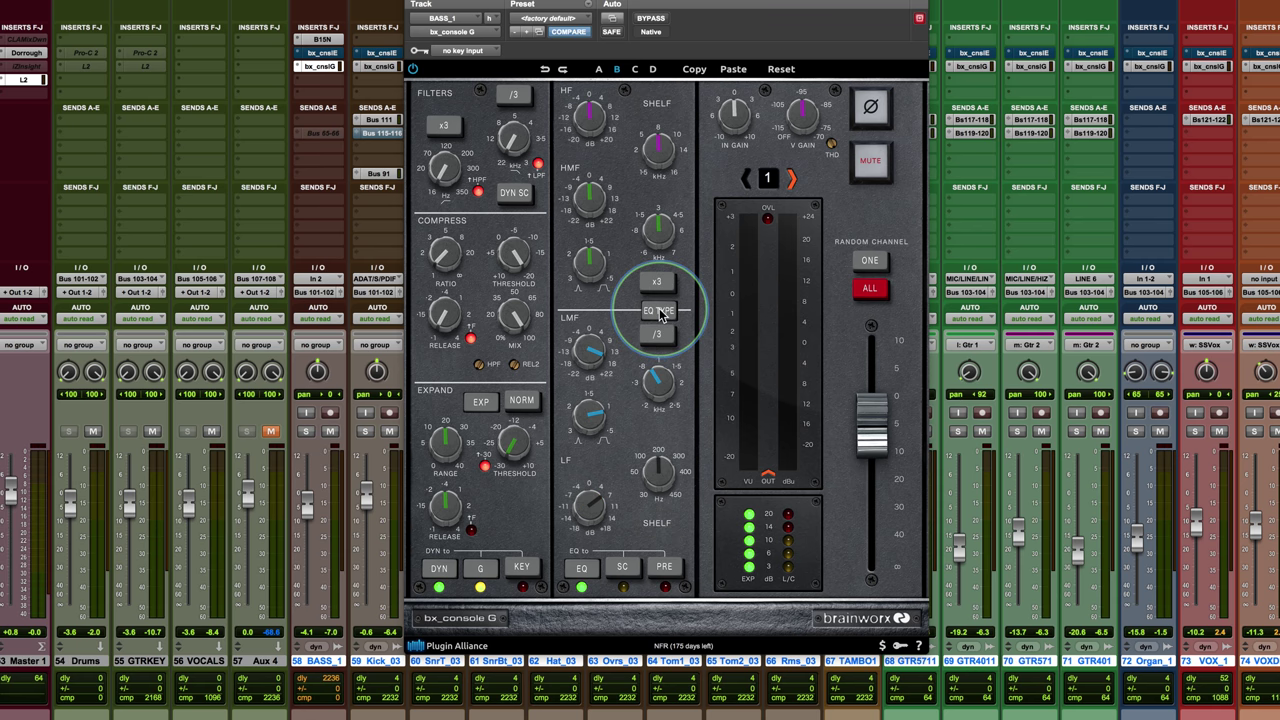
pyautogui.click(460, 126)
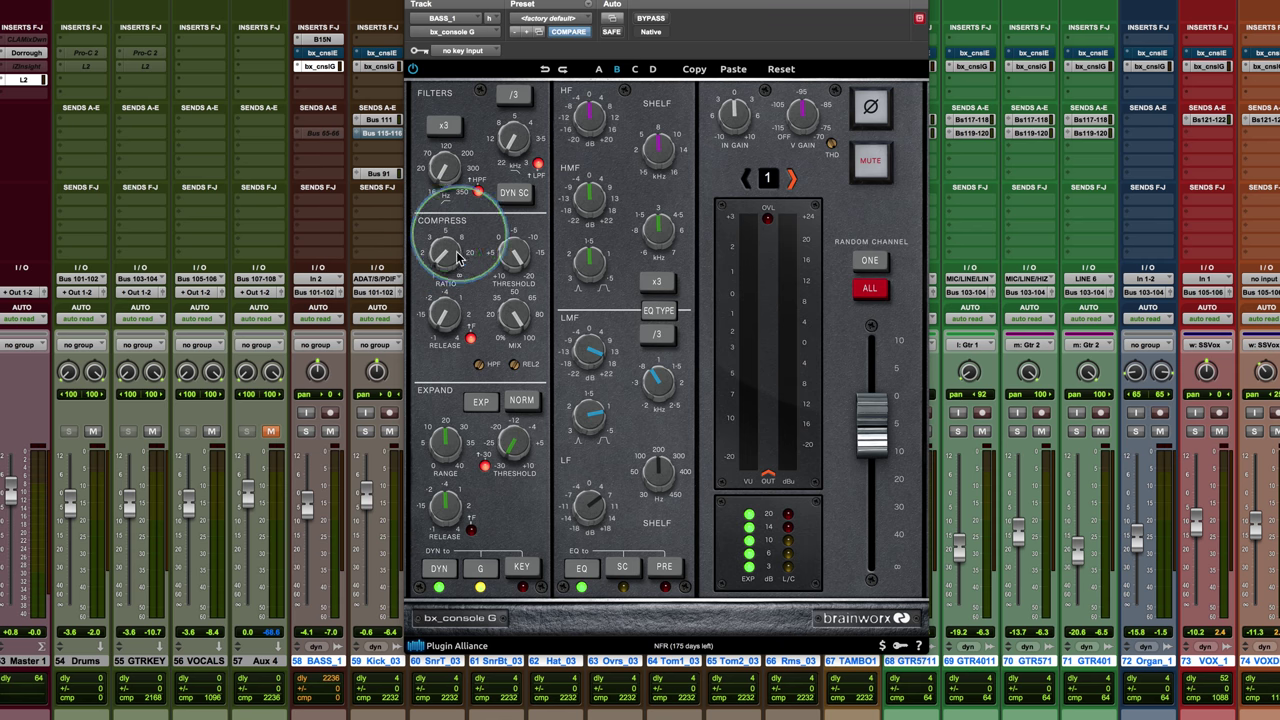
# Step: Toggle the compressor's fast attack on, off and on again, then switch REL2 off
pyautogui.click(472, 341)
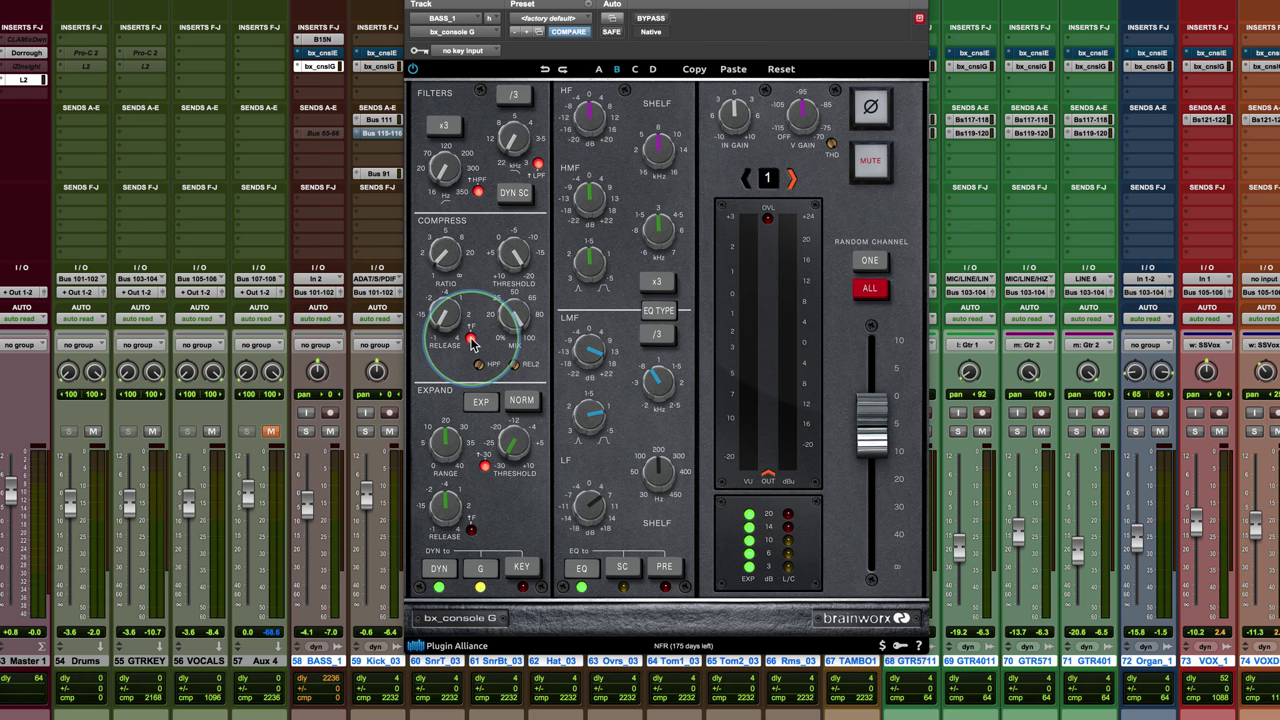
pyautogui.click(472, 341)
pyautogui.click(472, 341)
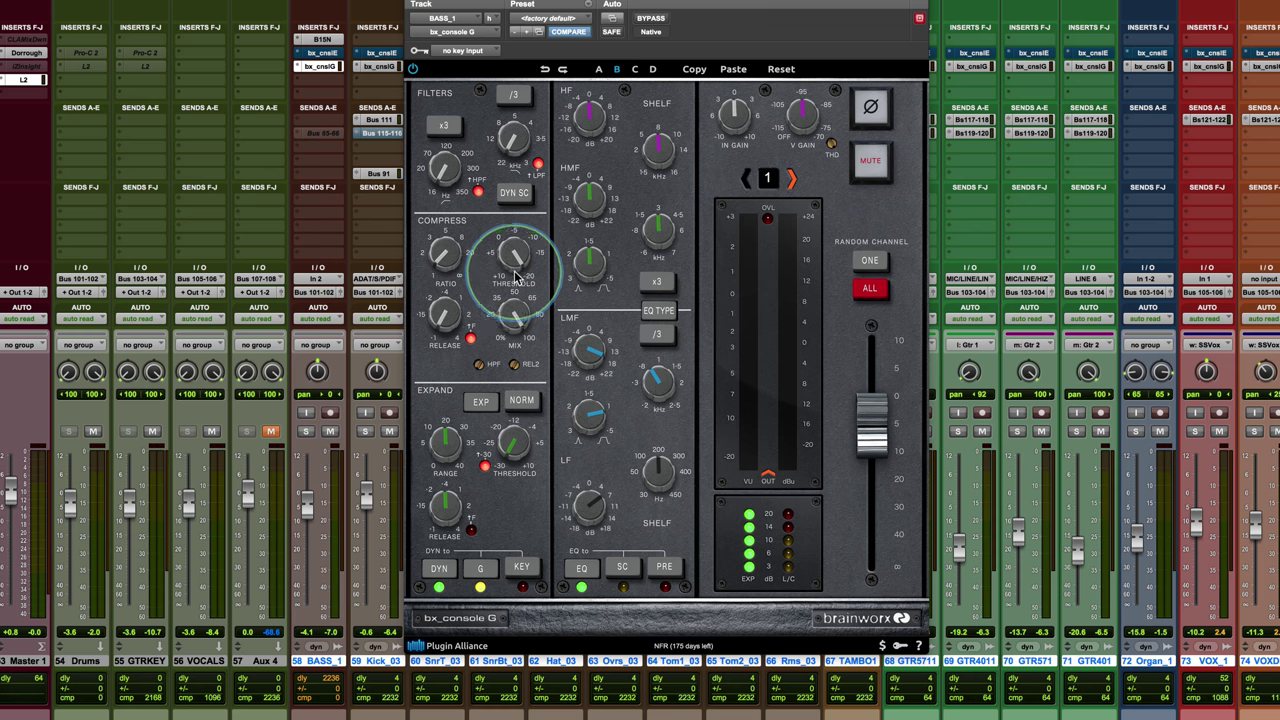
pyautogui.click(514, 365)
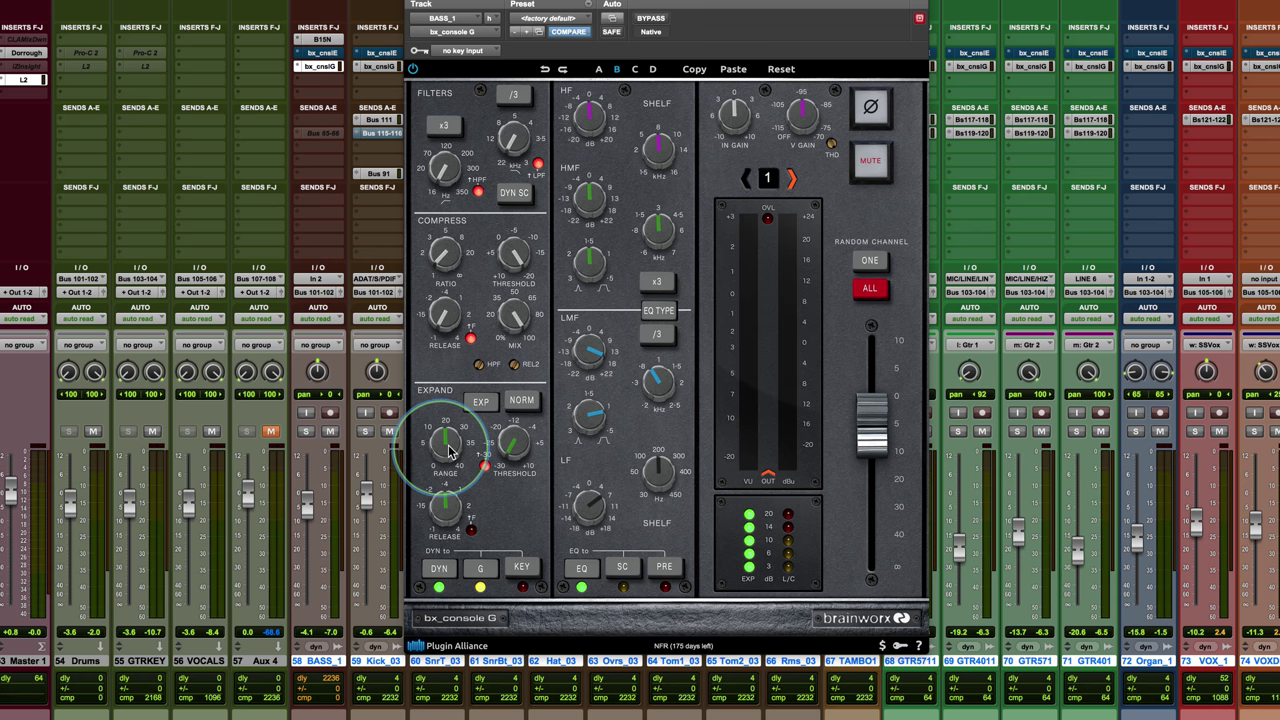
# Step: Switch the expander to GATE mode, back to expander, and to GATE again
pyautogui.click(479, 405)
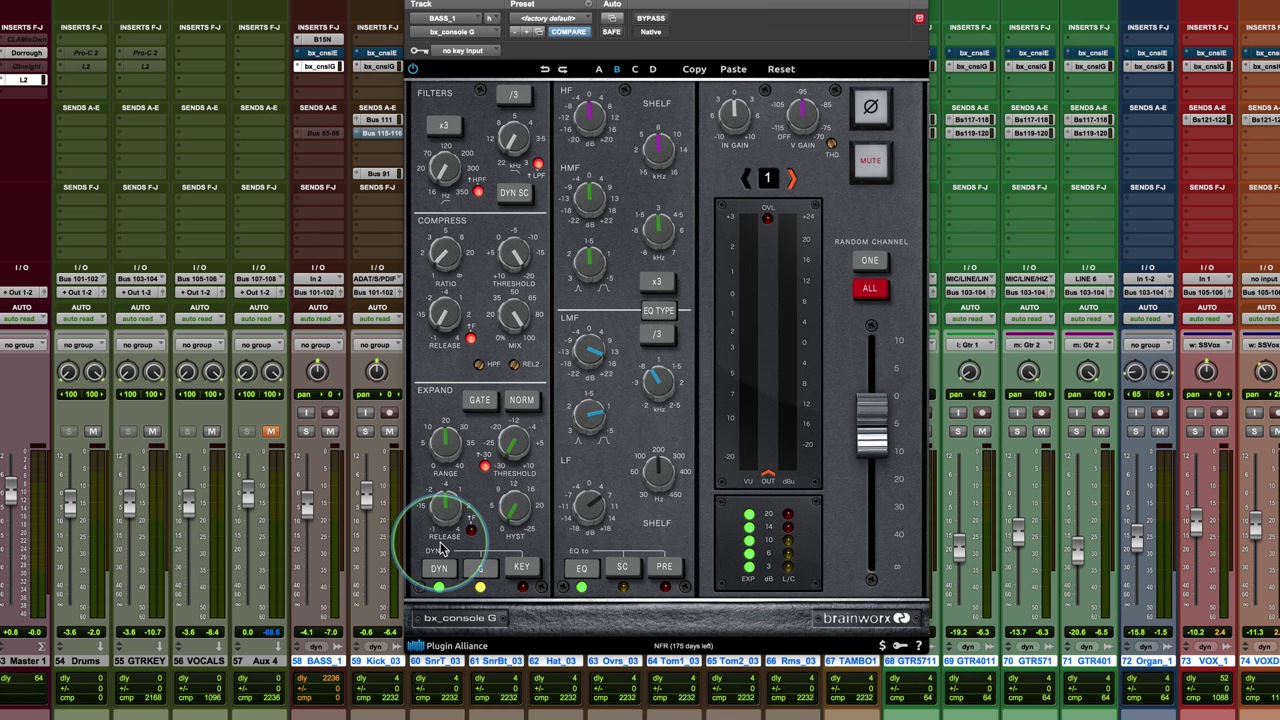
pyautogui.click(481, 402)
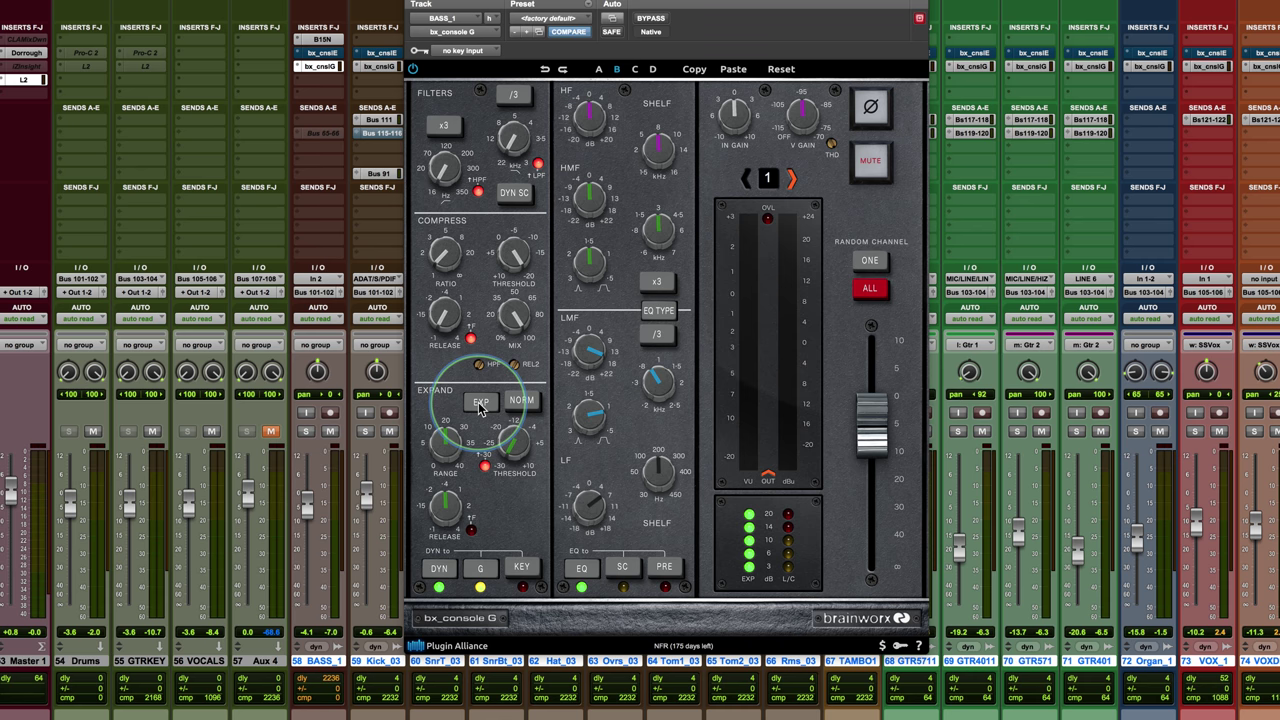
pyautogui.click(479, 401)
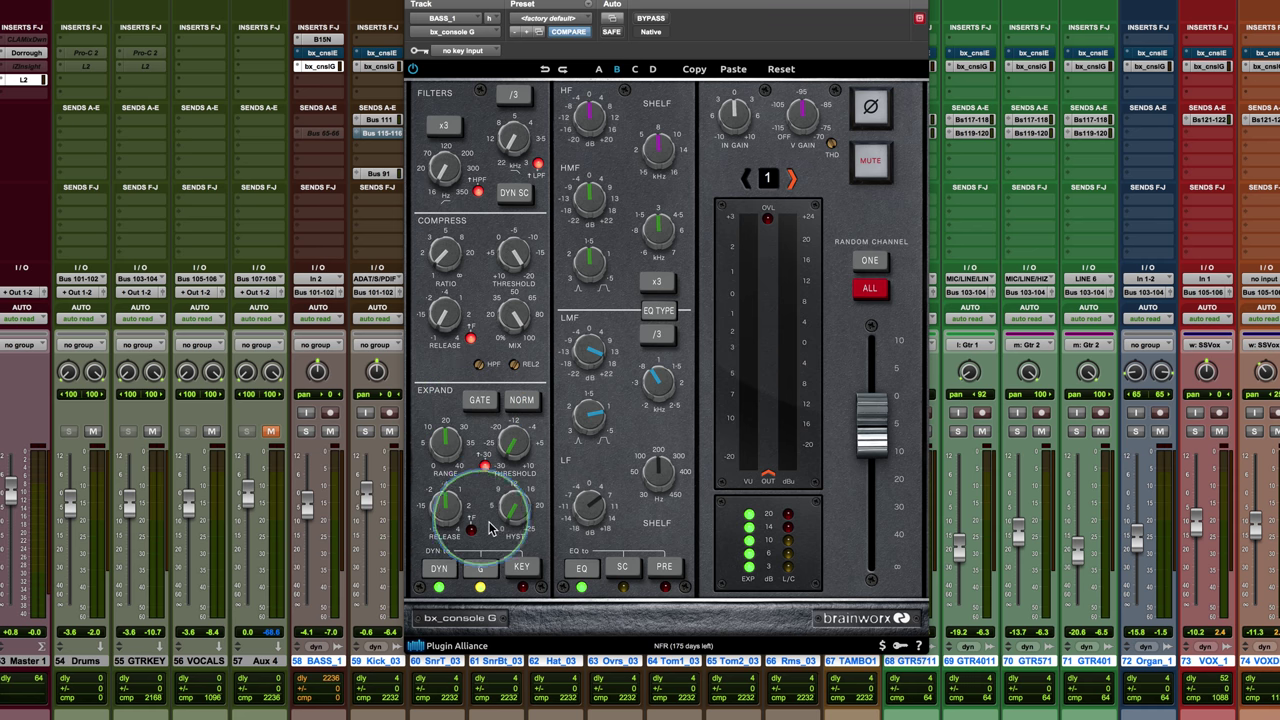
# Step: Compare E and G dynamics character, ending on G, then bypass the dynamics section
pyautogui.click(483, 569)
pyautogui.click(483, 570)
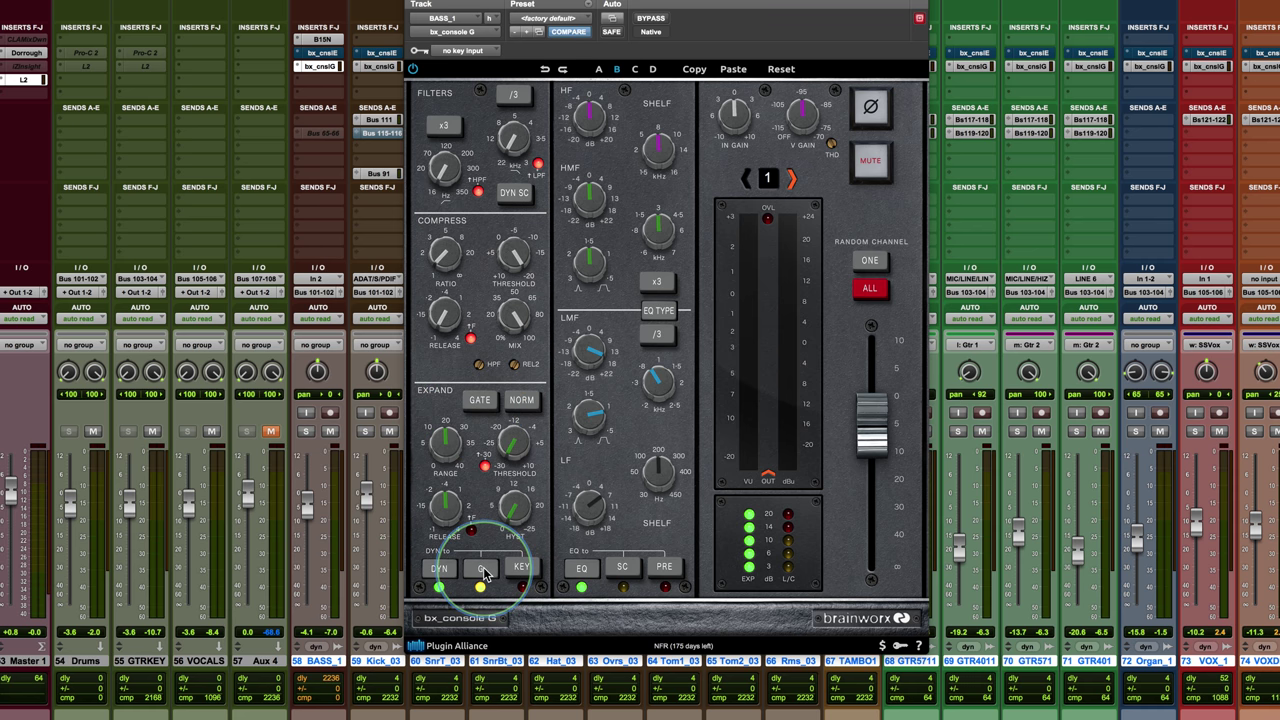
pyautogui.click(483, 570)
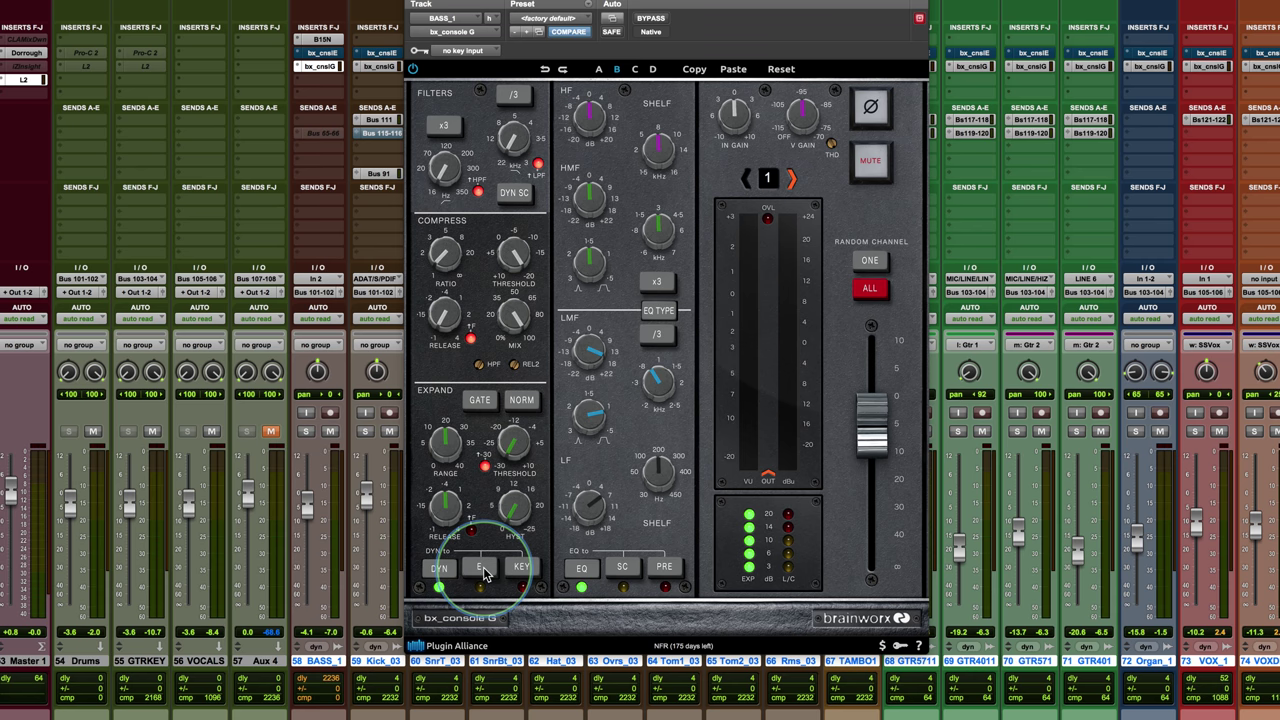
pyautogui.click(483, 570)
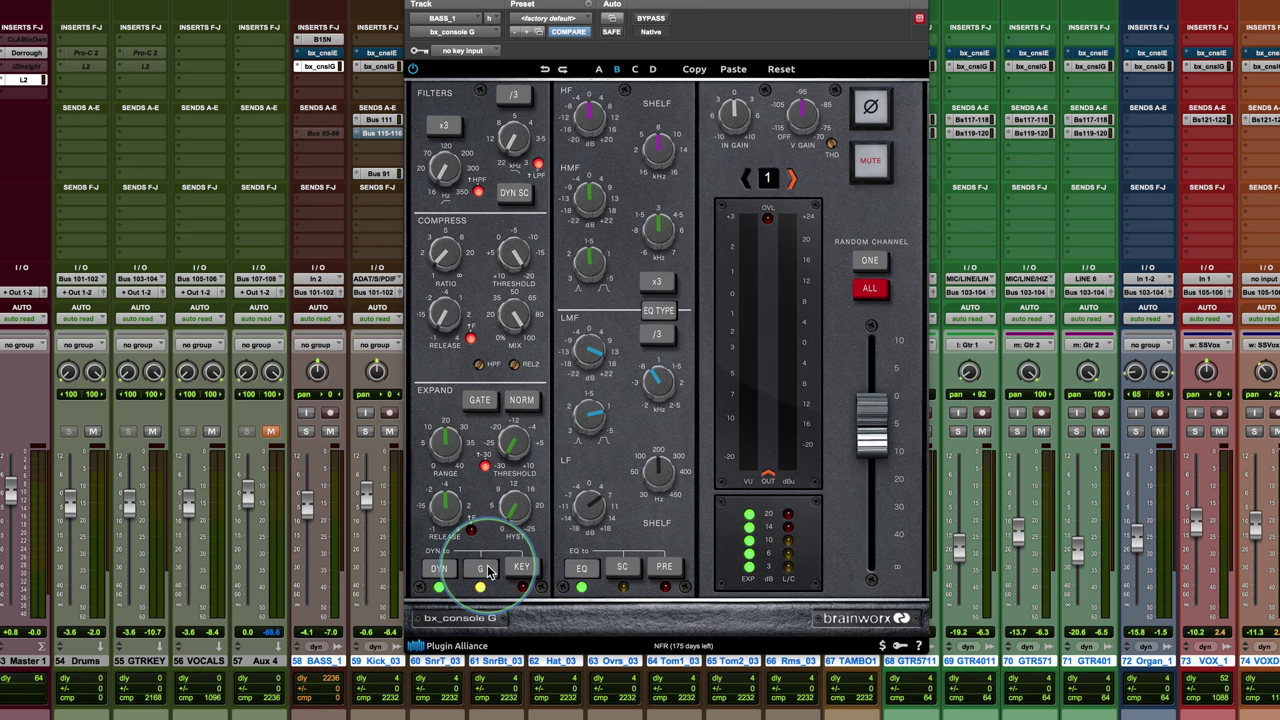
pyautogui.click(439, 568)
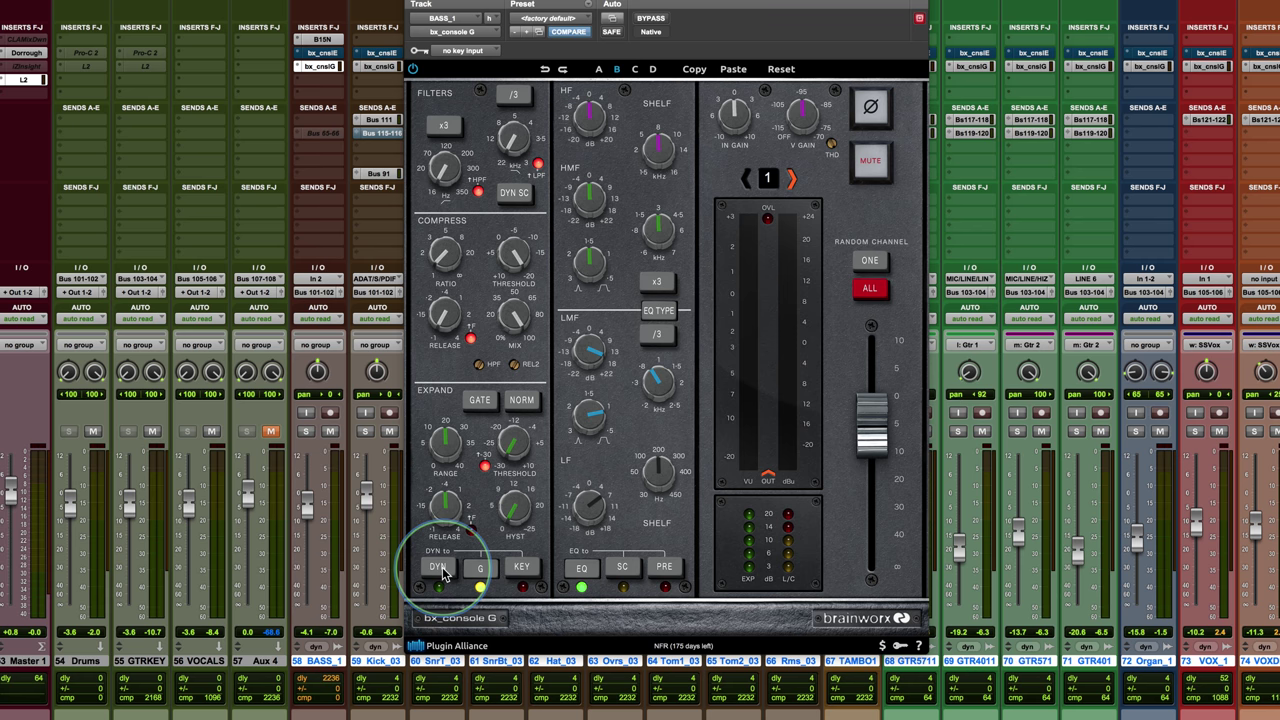
# Step: Re-enable the DYN section and set it to KEY from the sidechain input
pyautogui.click(440, 568)
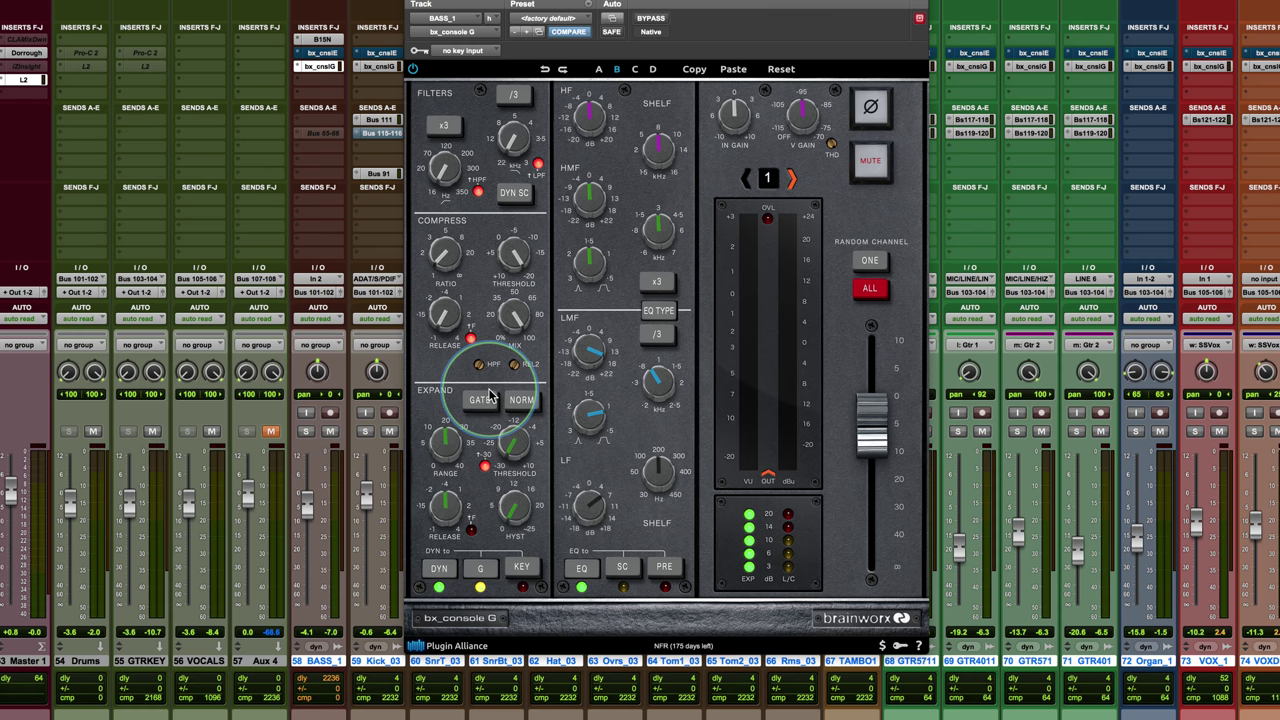
pyautogui.click(528, 572)
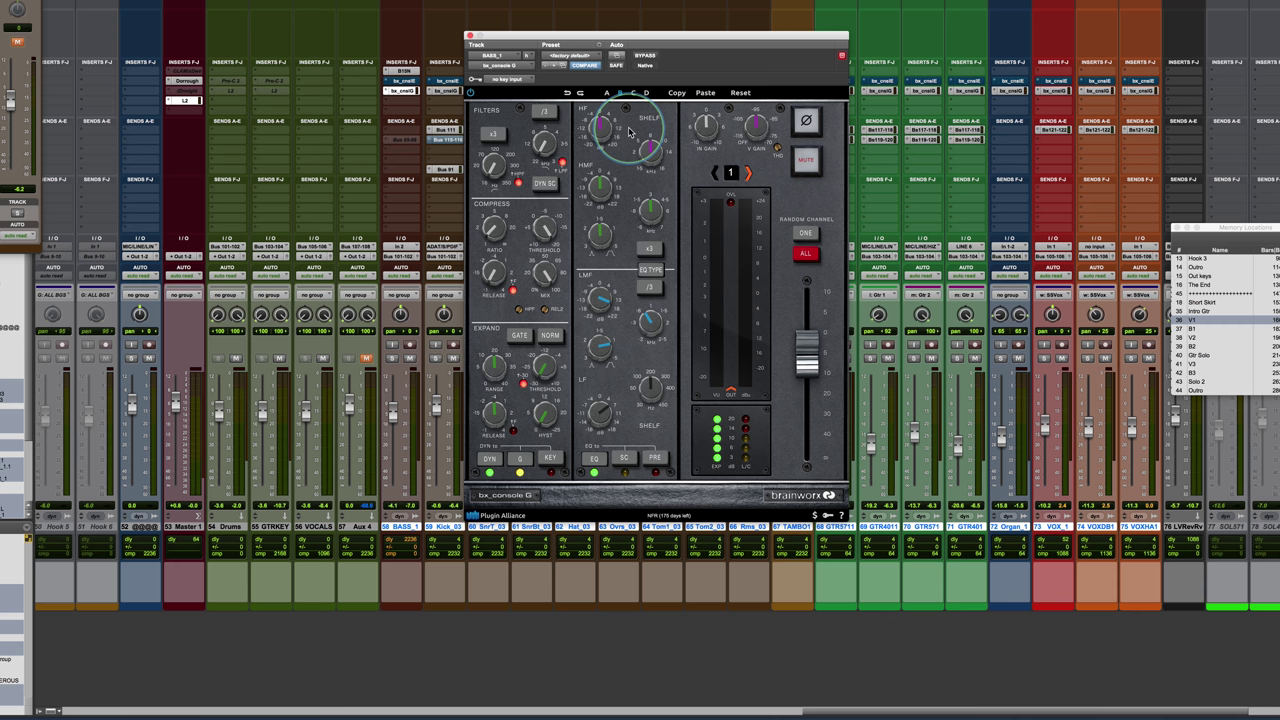
# Step: Move bx_console G aside and open bx_console E on BASS_1 right beside it
pyautogui.moveTo(635, 40); pyautogui.dragTo(804, 82)
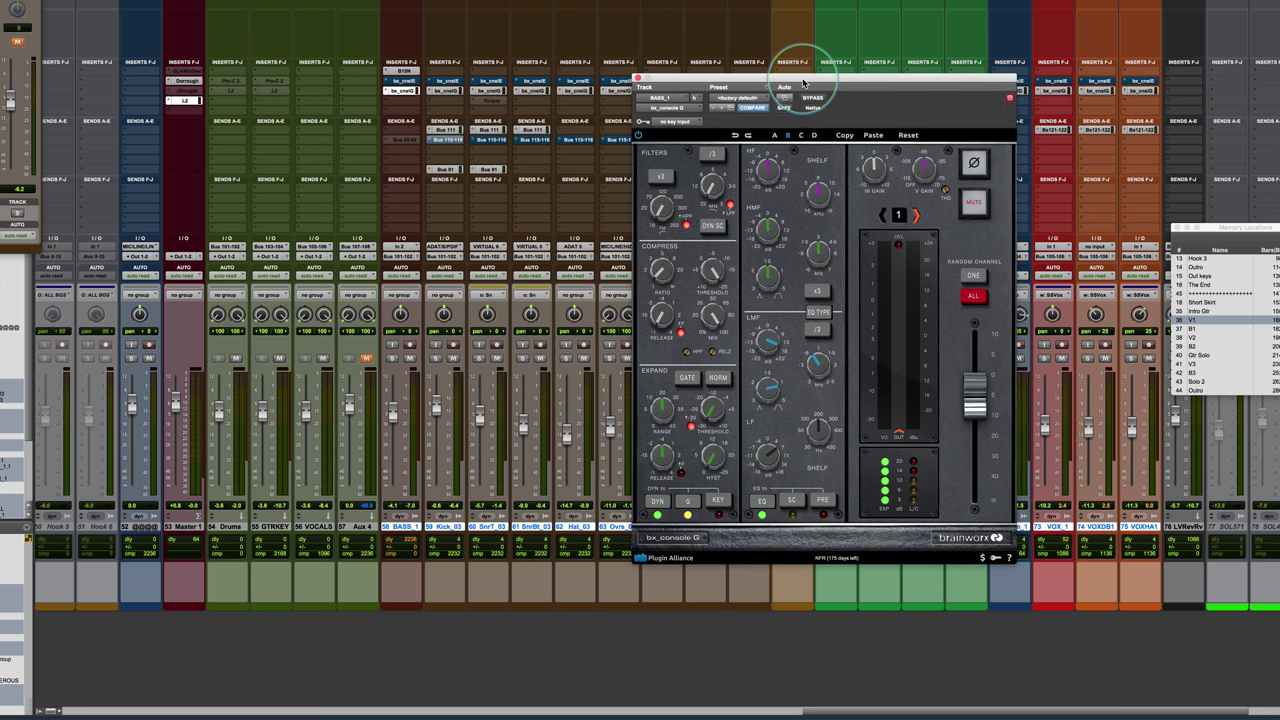
pyautogui.click(402, 90)
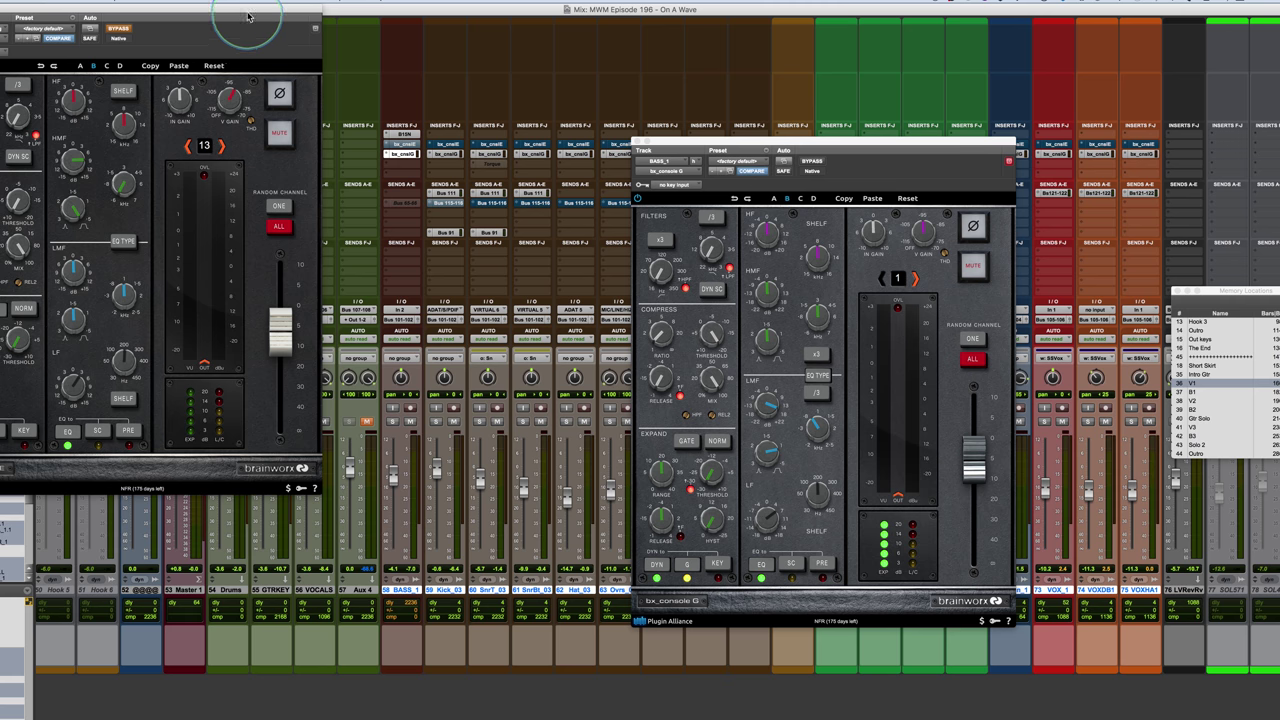
pyautogui.moveTo(251, 3); pyautogui.dragTo(553, 133)
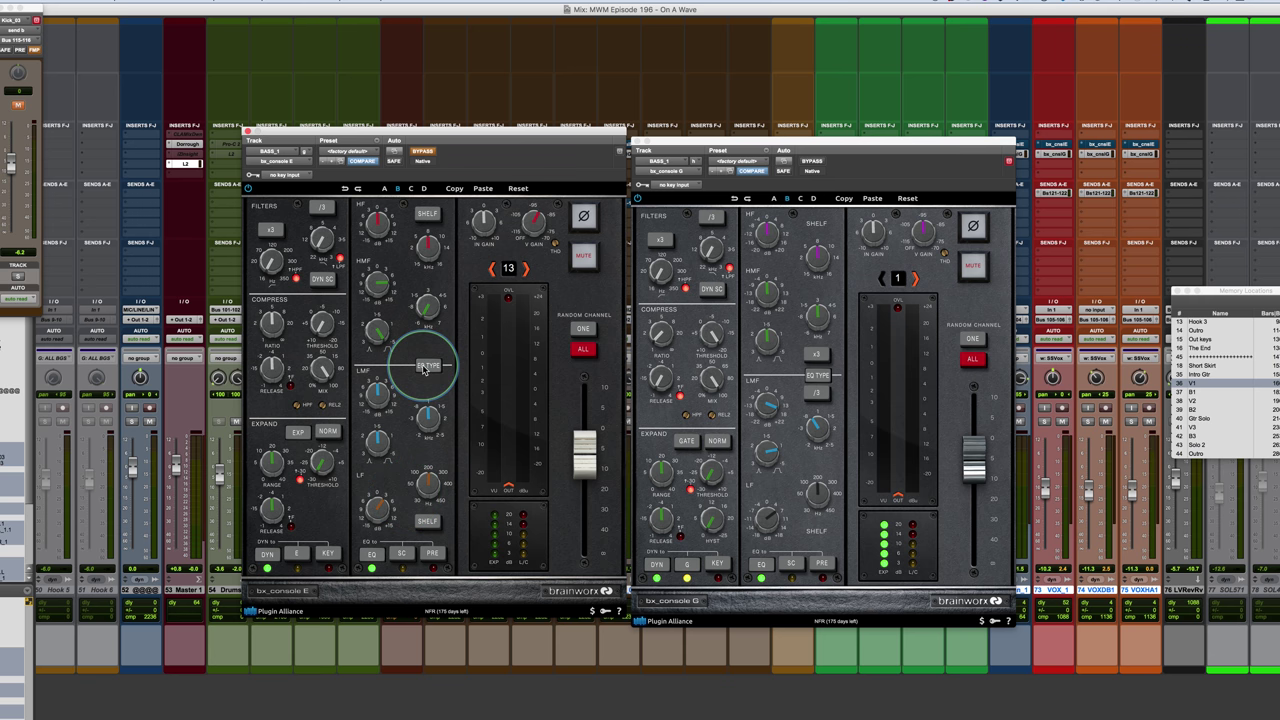
# Step: Switch EQ TYPE on bx_console E, then match it on bx_console G
pyautogui.click(427, 367)
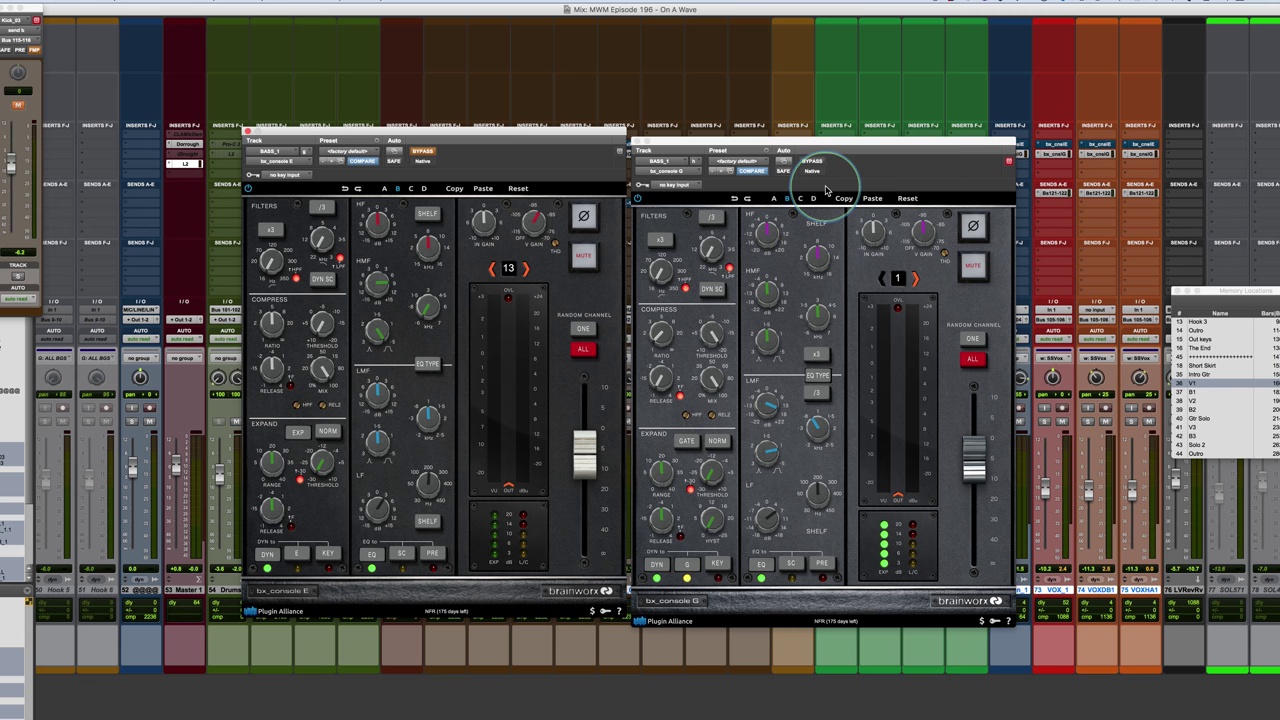
pyautogui.click(818, 376)
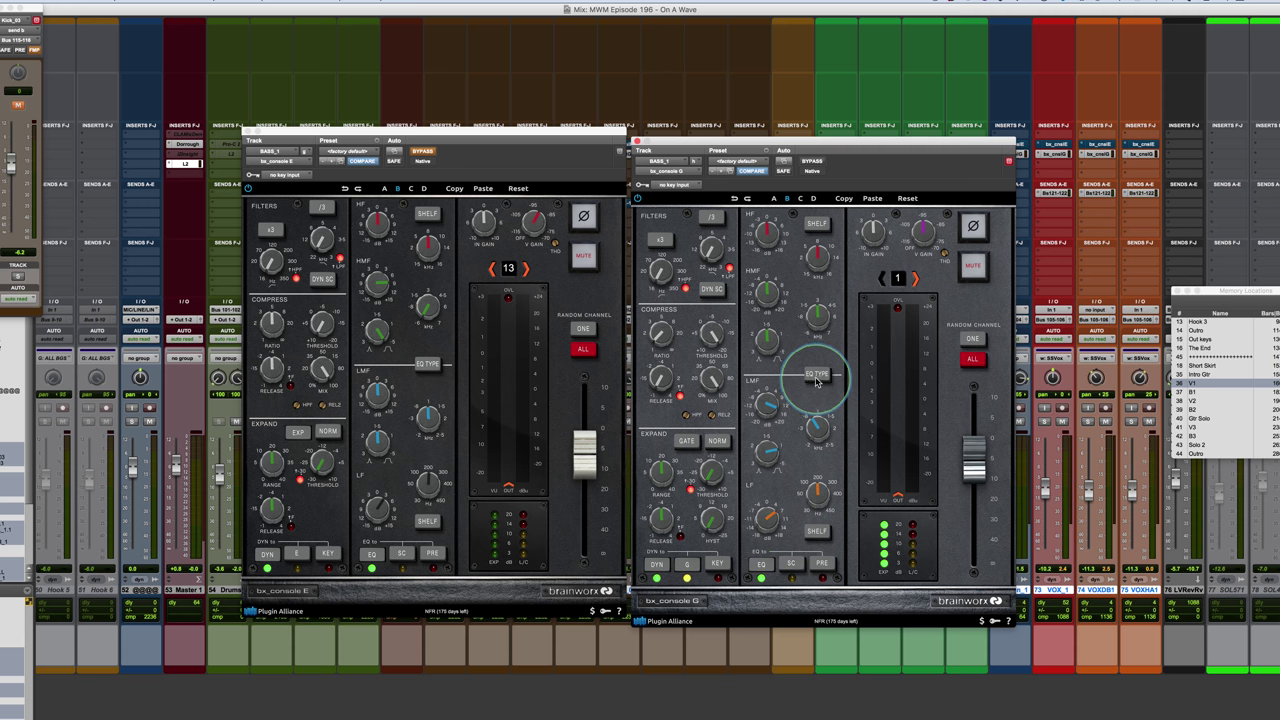
# Step: Toggle bx_console G's EQ type, change the HF band from shelf to bell, then revert the EQ type
pyautogui.click(817, 374)
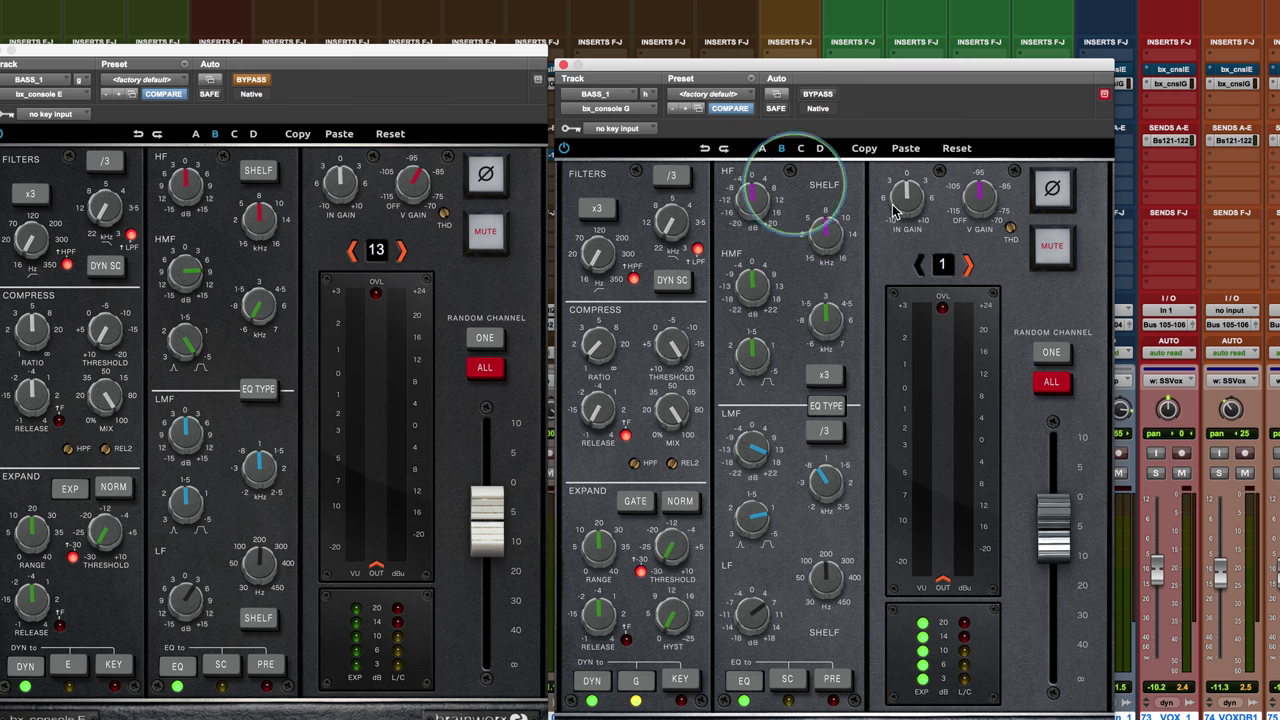
pyautogui.moveTo(904, 72); pyautogui.dragTo(907, 47)
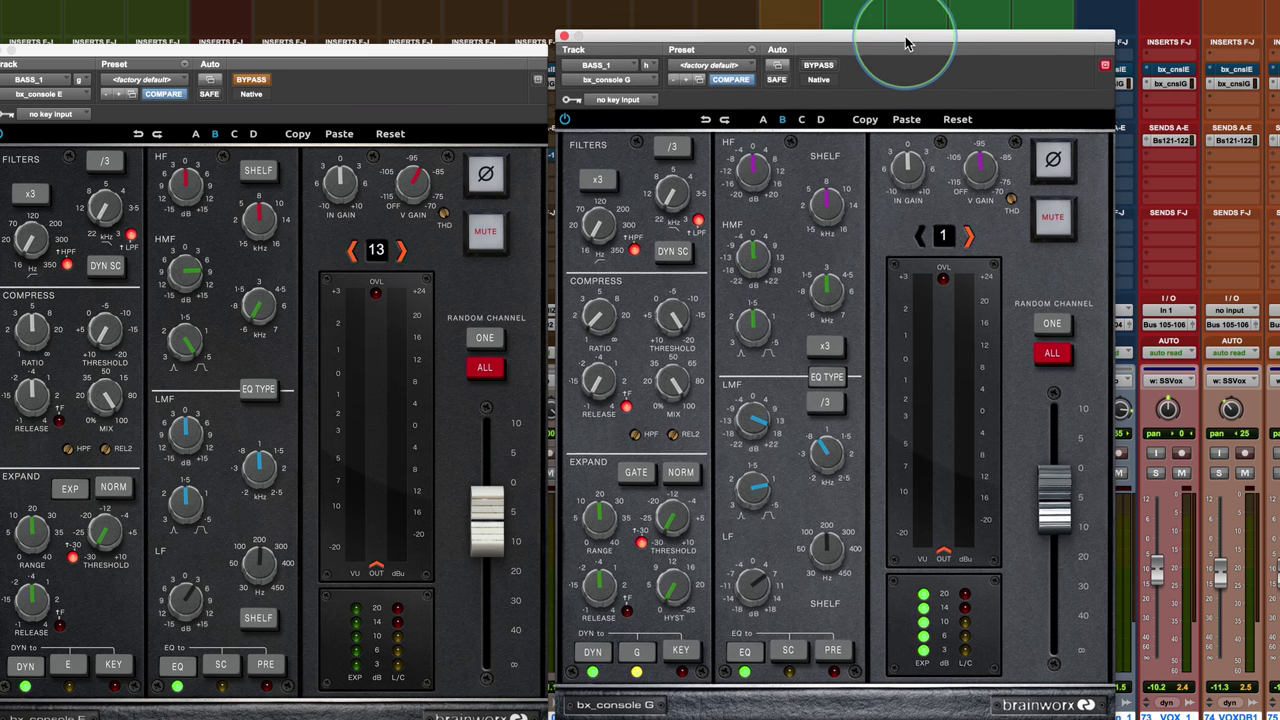
pyautogui.click(822, 380)
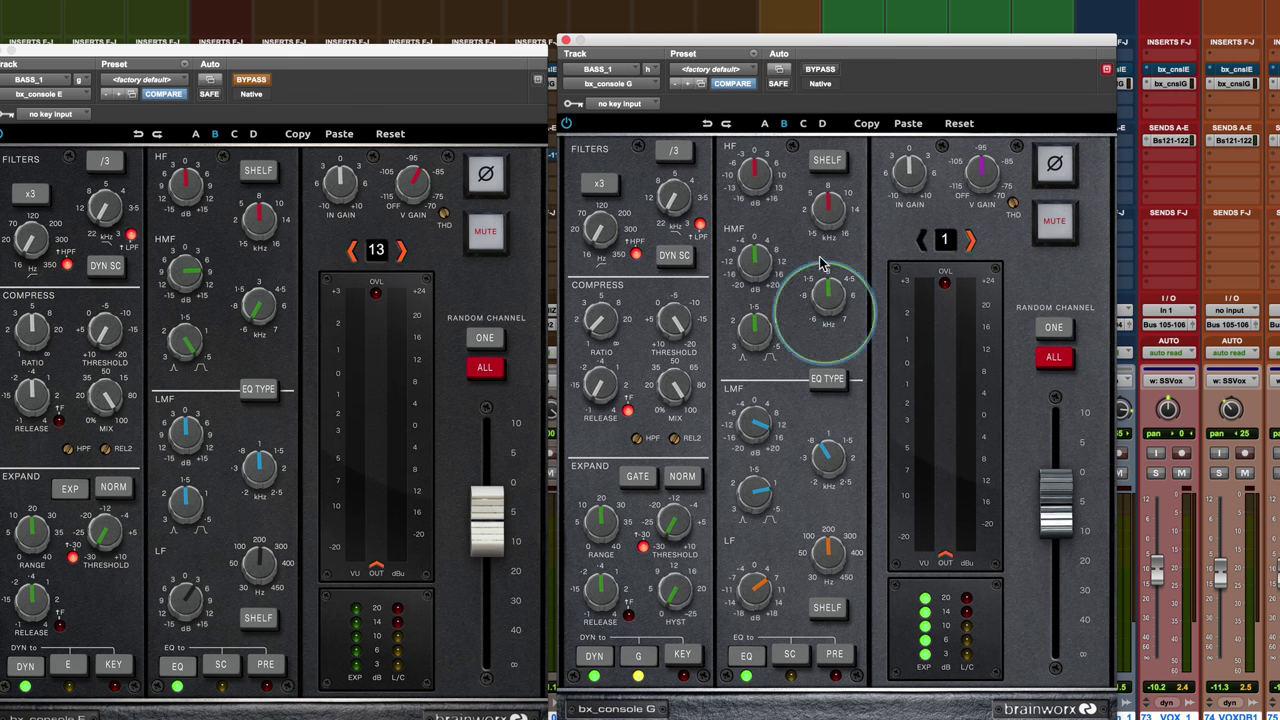
pyautogui.click(827, 162)
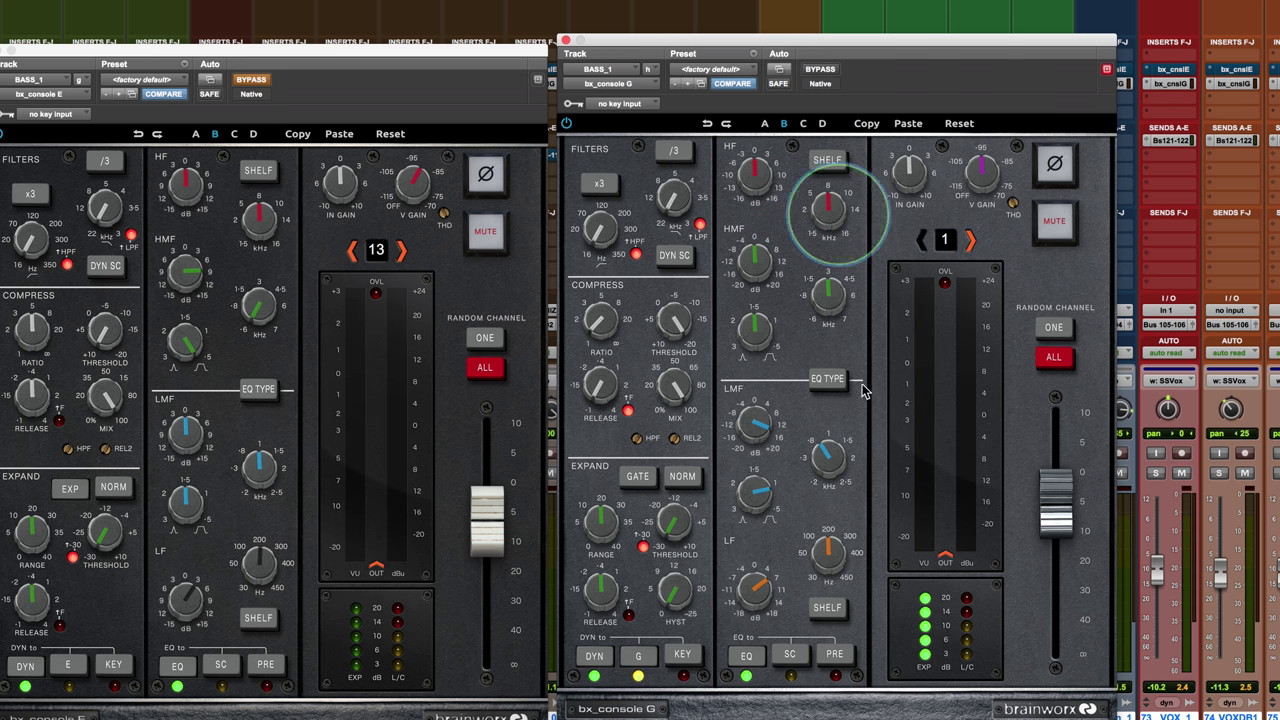
pyautogui.click(828, 380)
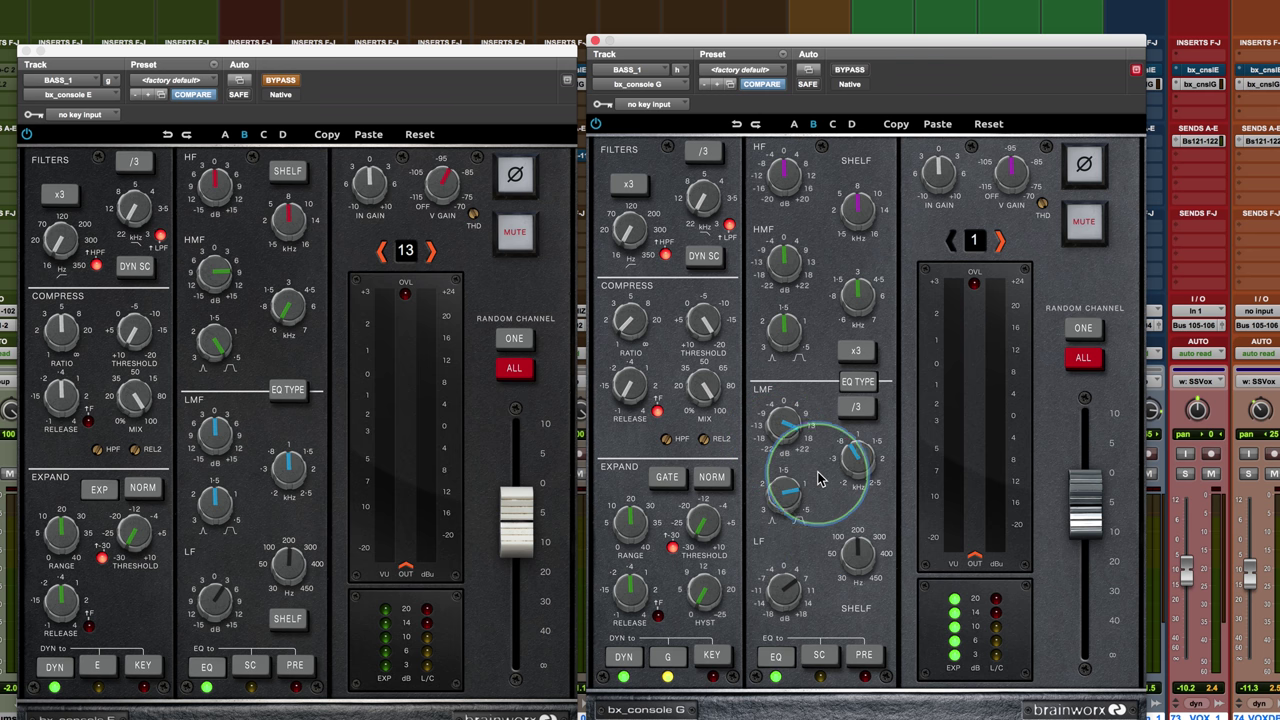
# Step: Turn the LMF Q knob on bx_console G to widen the low-mid band
pyautogui.moveTo(782, 488); pyautogui.dragTo(757, 545)
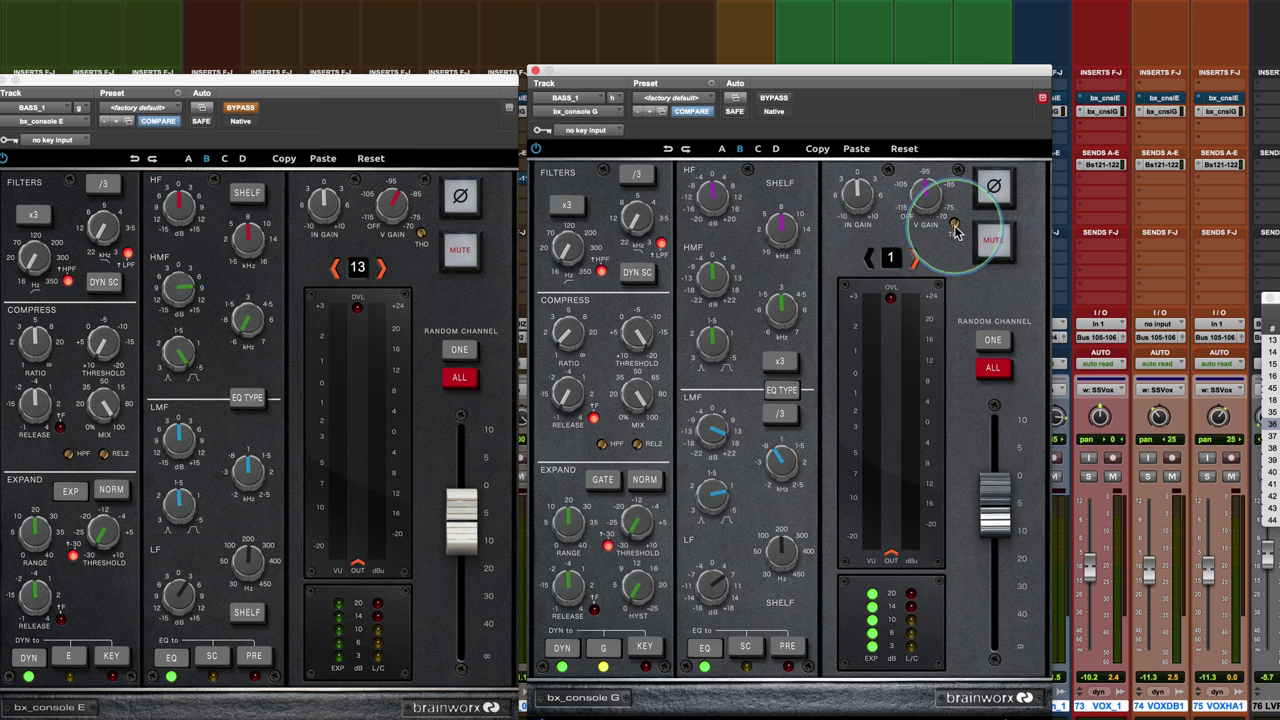
# Step: Lower bx_console G's V GAIN slightly to -66.0
pyautogui.moveTo(955, 228)
pyautogui.mouseDown()
pyautogui.moveTo(955, 176)
pyautogui.moveTo(951, 249)
pyautogui.mouseUp()
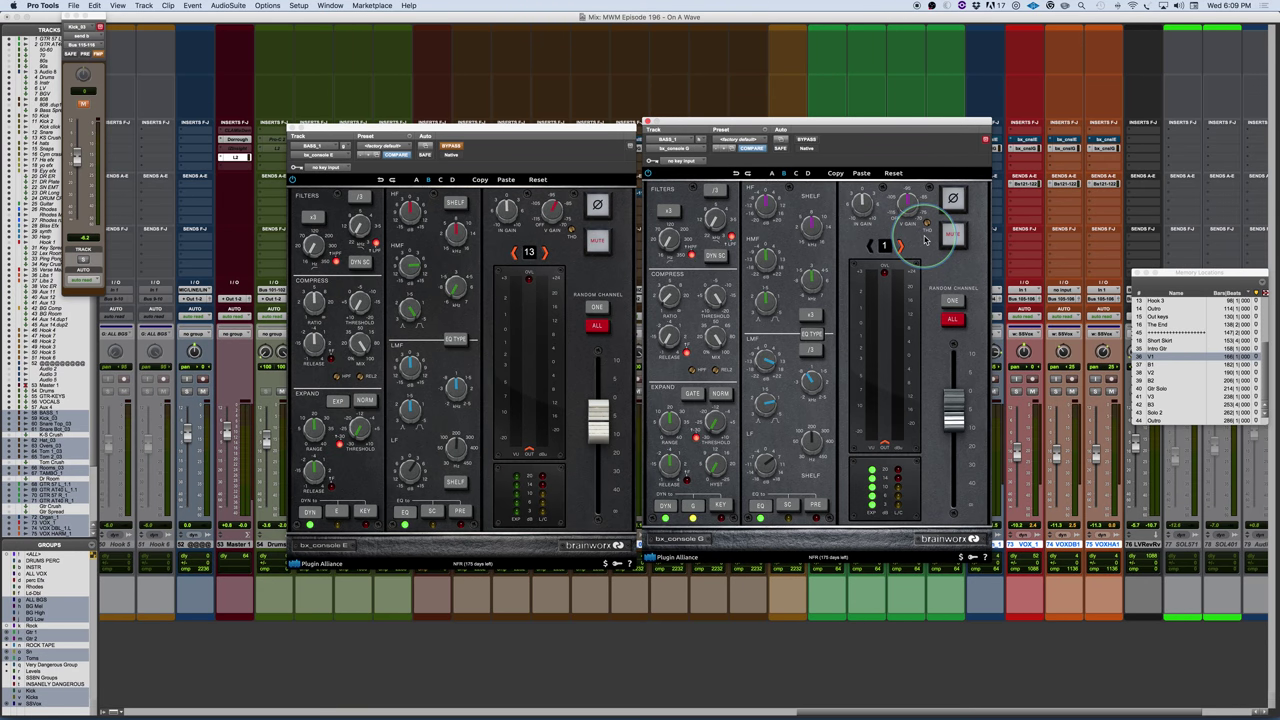
# Step: Close bx_console E, shift G left, mute and unmute its output, then close bx_console G
pyautogui.click(292, 130)
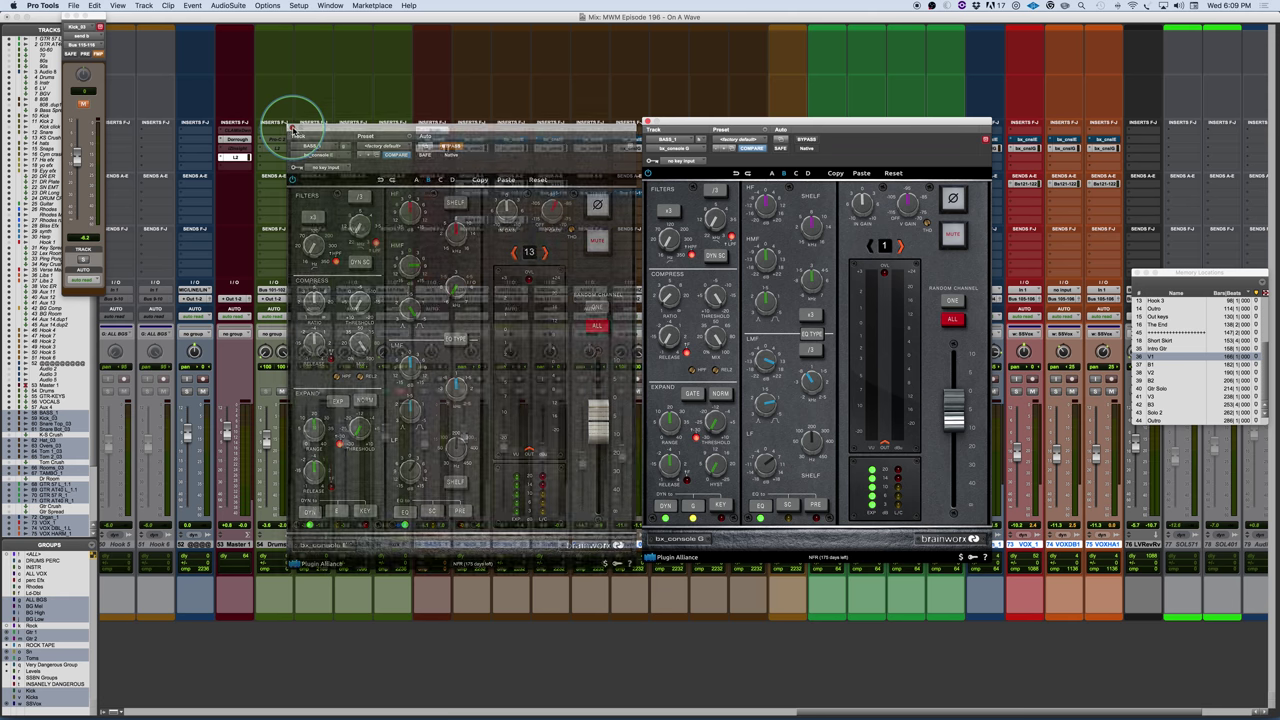
pyautogui.moveTo(851, 125); pyautogui.dragTo(700, 125)
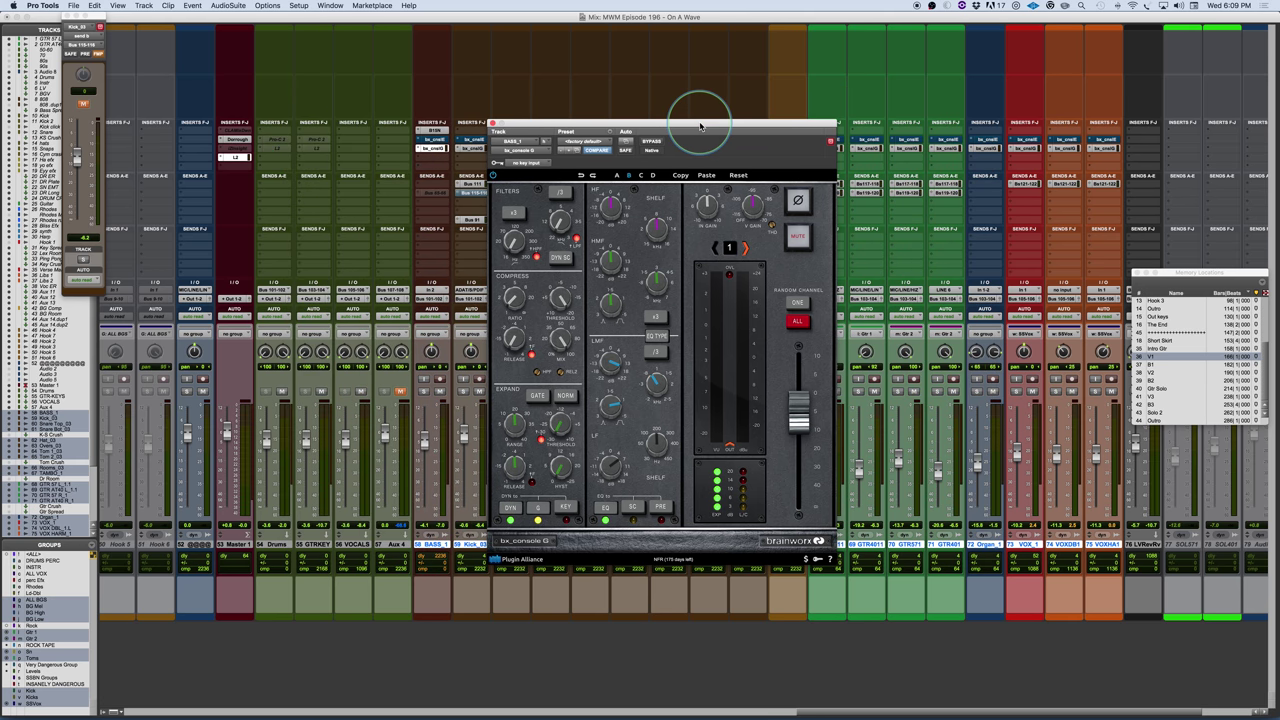
pyautogui.click(797, 238)
pyautogui.click(797, 238)
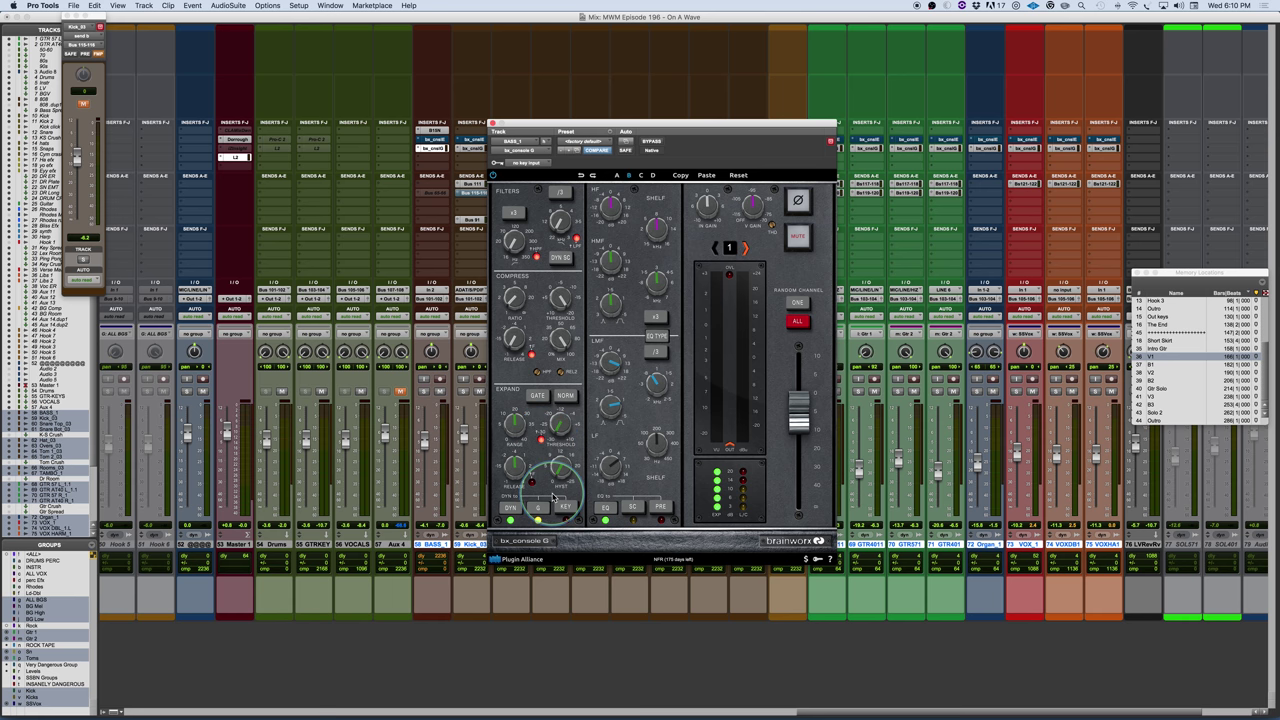
pyautogui.click(492, 123)
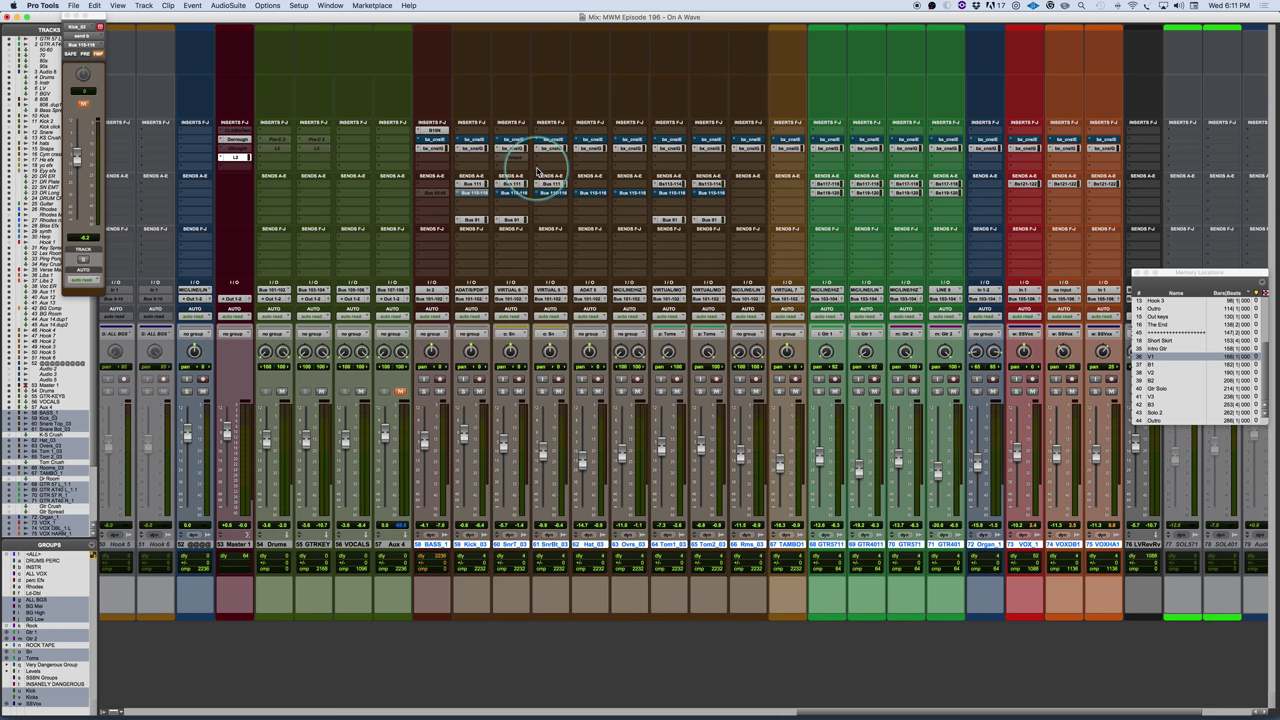
# Step: Load bx_console inserts onto track 58, start playback, and bypass the console insert across the group
pyautogui.moveTo(537, 170); pyautogui.dragTo(433, 150)
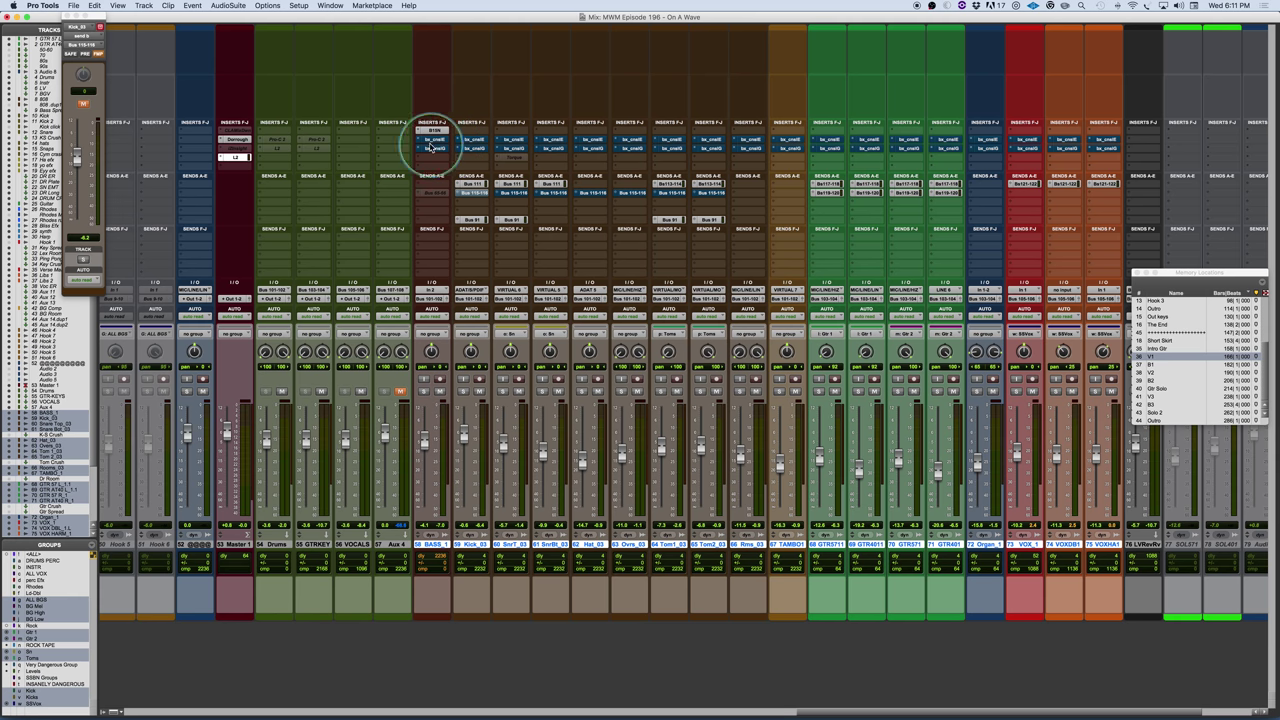
pyautogui.moveTo(428, 143); pyautogui.dragTo(812, 160)
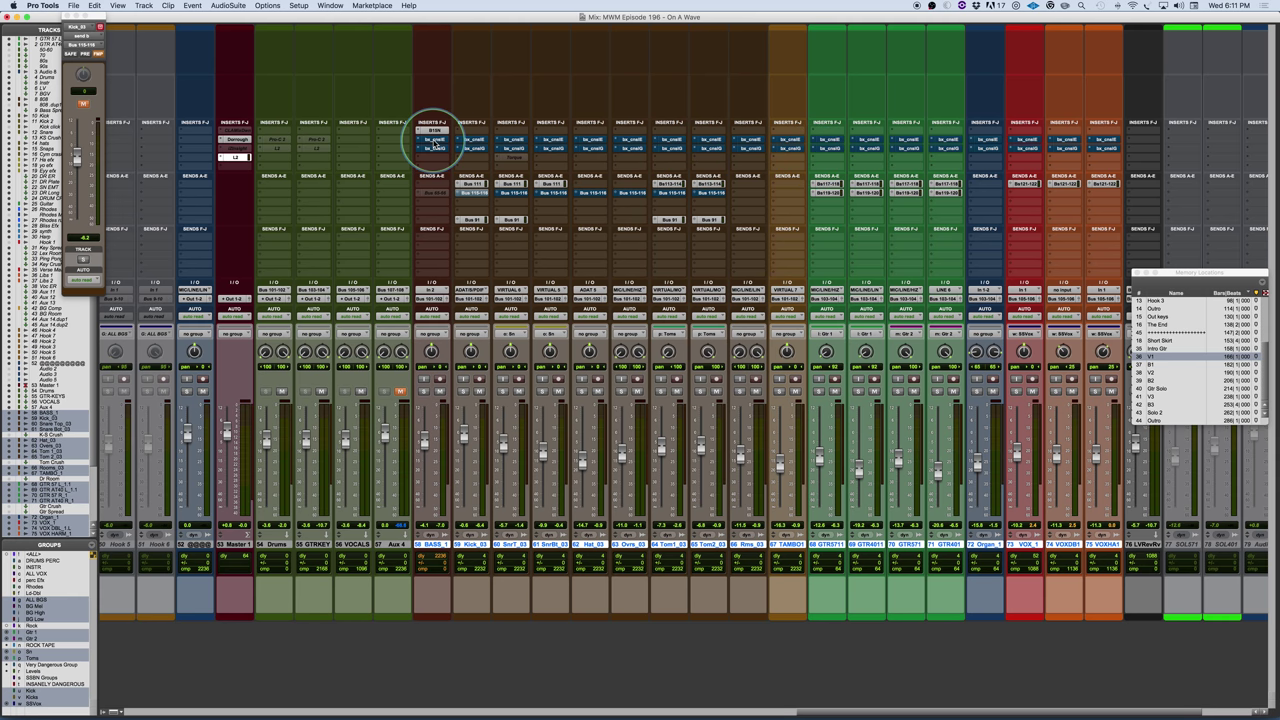
pyautogui.press('space')
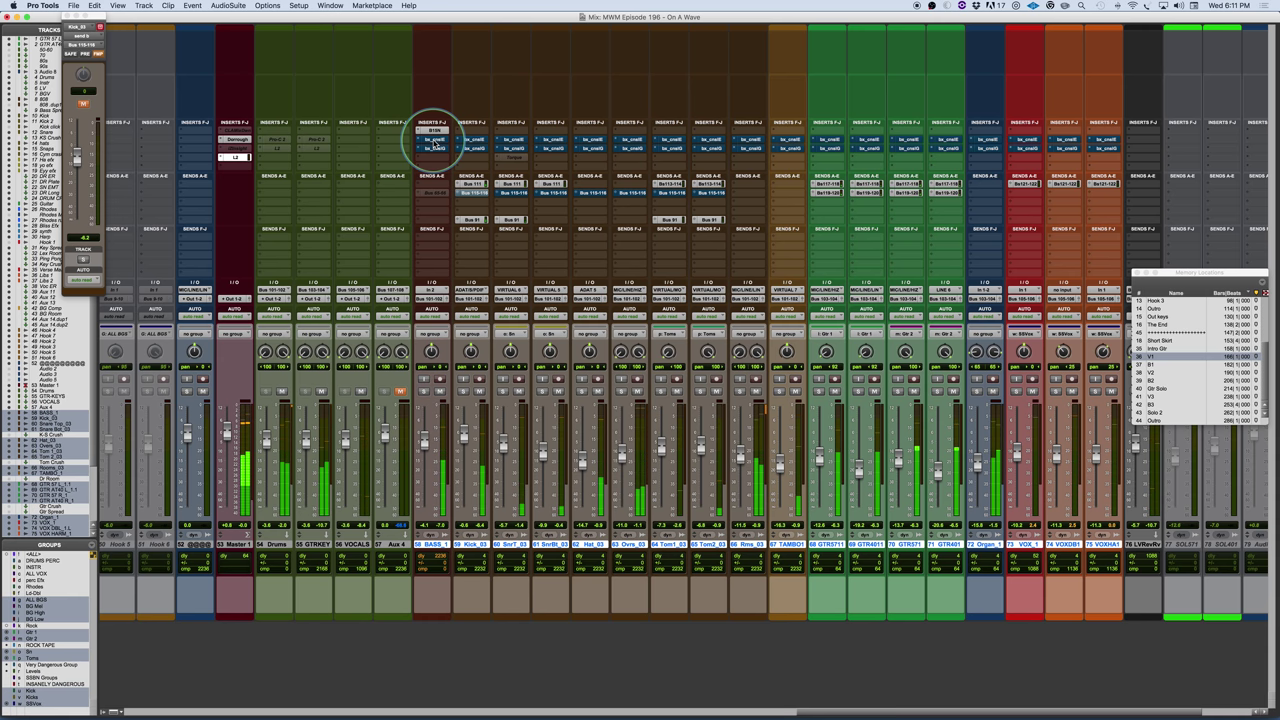
pyautogui.keyDown('alt'); pyautogui.keyDown('super'); pyautogui.click(434, 140); pyautogui.keyUp('super'); pyautogui.keyUp('alt')
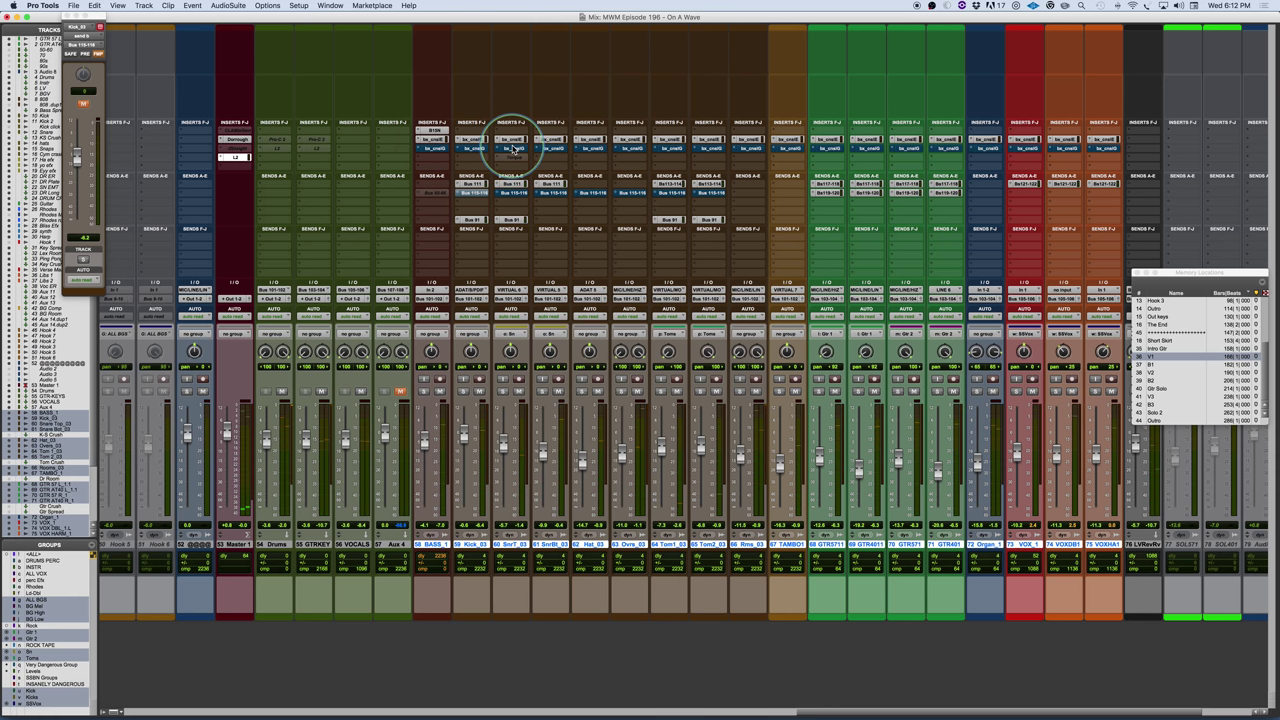
# Step: Open the bx_console G plug-in window on the snare top drum track
pyautogui.click(512, 148)
# Step: Reposition the Snare Top_03 bx_console G window after briefly viewing BASS_1's instance and first snapshot
pyautogui.moveTo(565, 129); pyautogui.dragTo(707, 189)
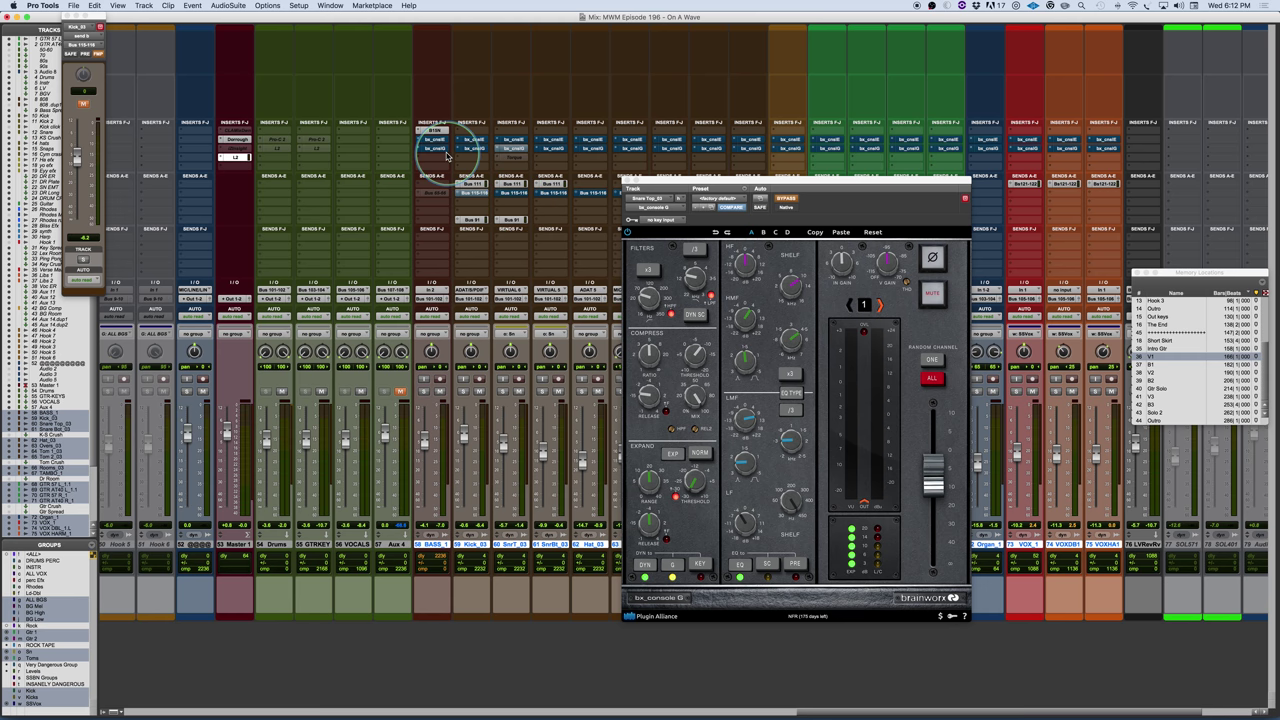
pyautogui.click(447, 155)
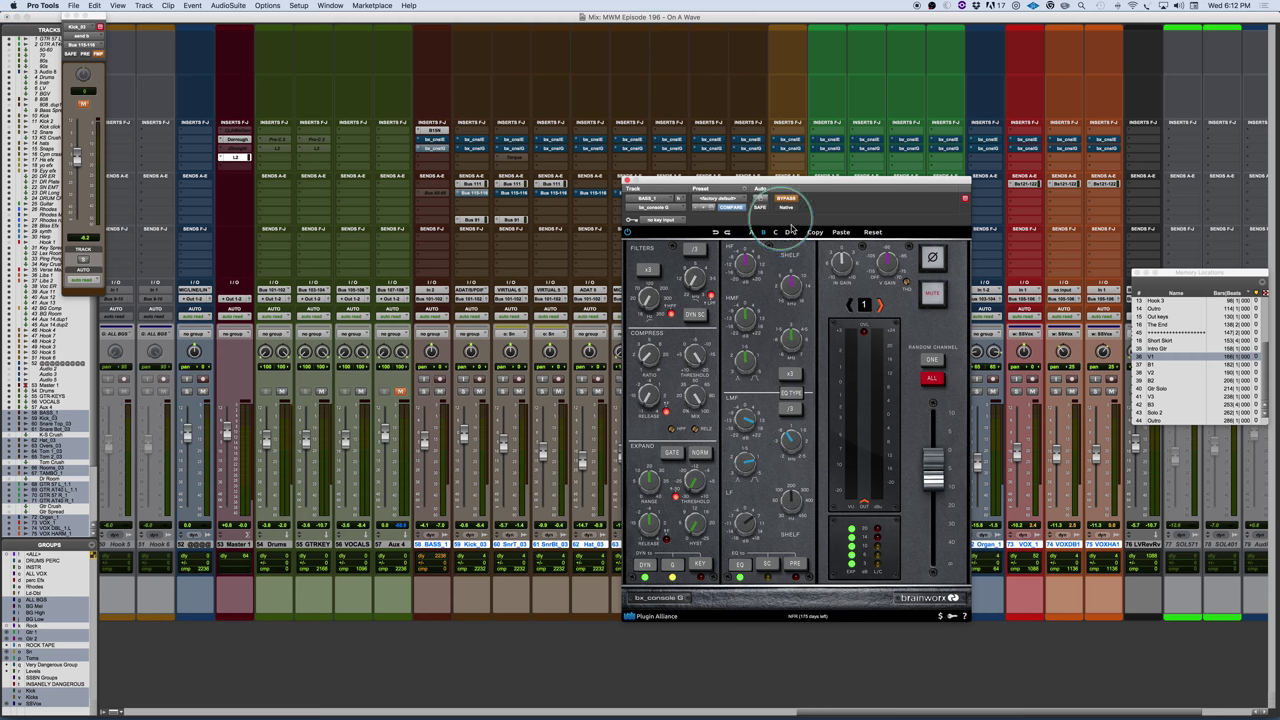
pyautogui.click(751, 232)
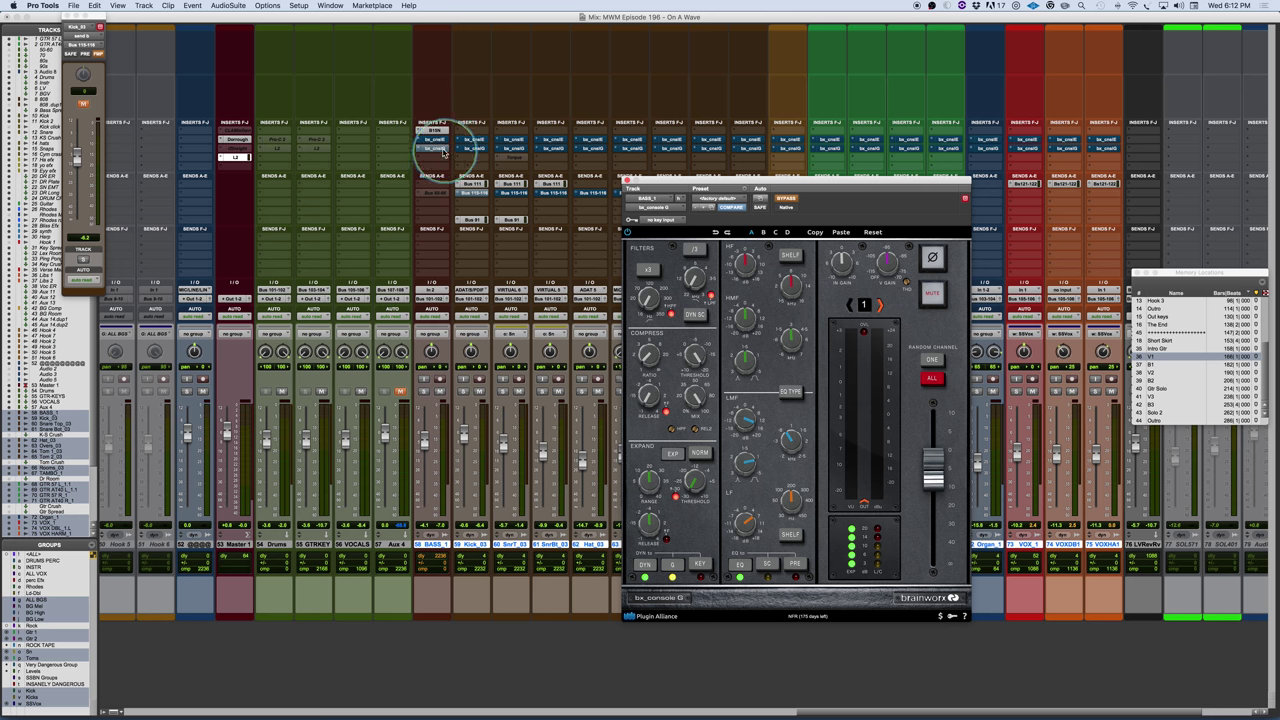
pyautogui.click(510, 148)
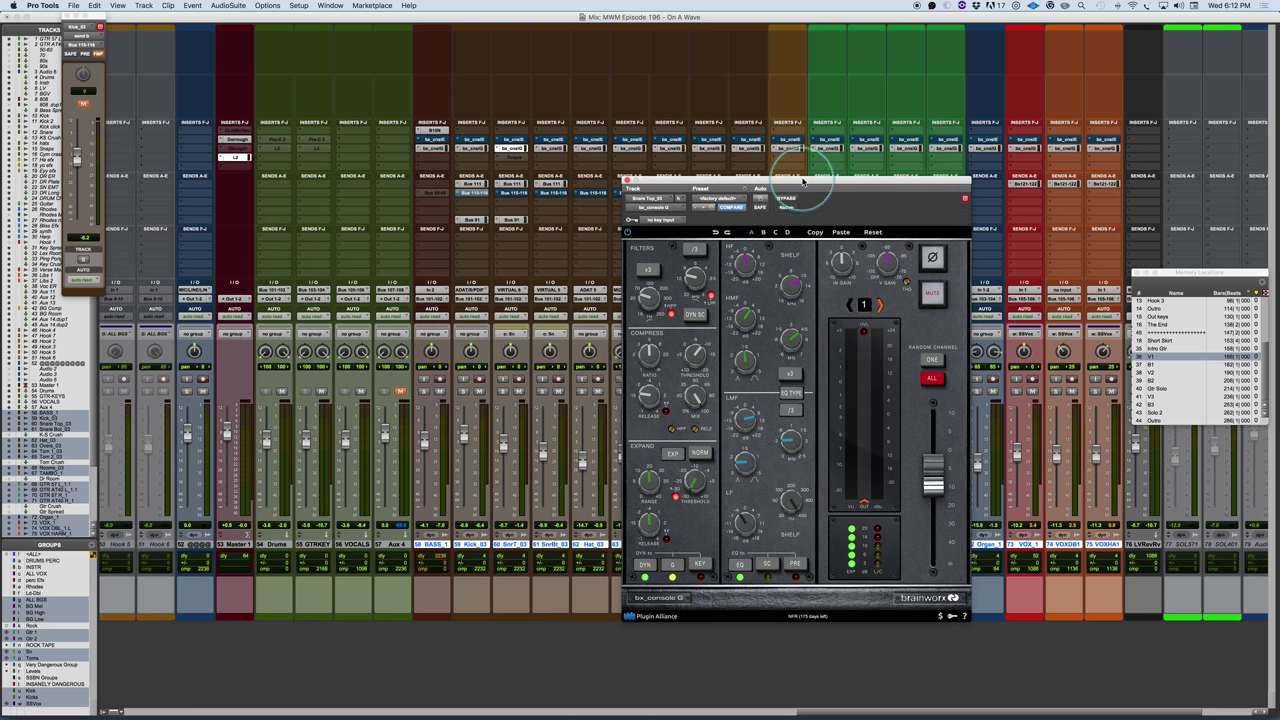
pyautogui.moveTo(802, 183); pyautogui.dragTo(690, 168)
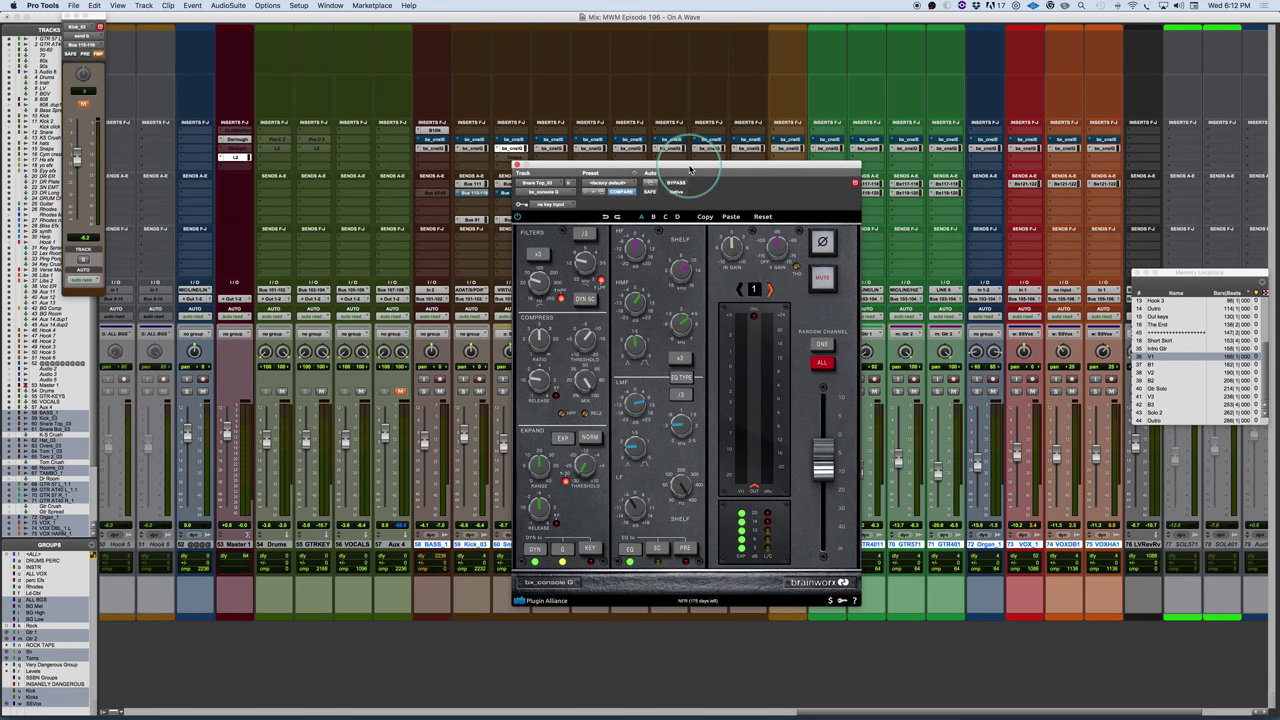
# Step: Toggle bx_console bypass across the linked tracks repeatedly to compare, finishing bypassed
pyautogui.keyDown('alt'); pyautogui.keyDown('super'); pyautogui.click(435, 150); pyautogui.keyUp('super'); pyautogui.keyUp('alt')
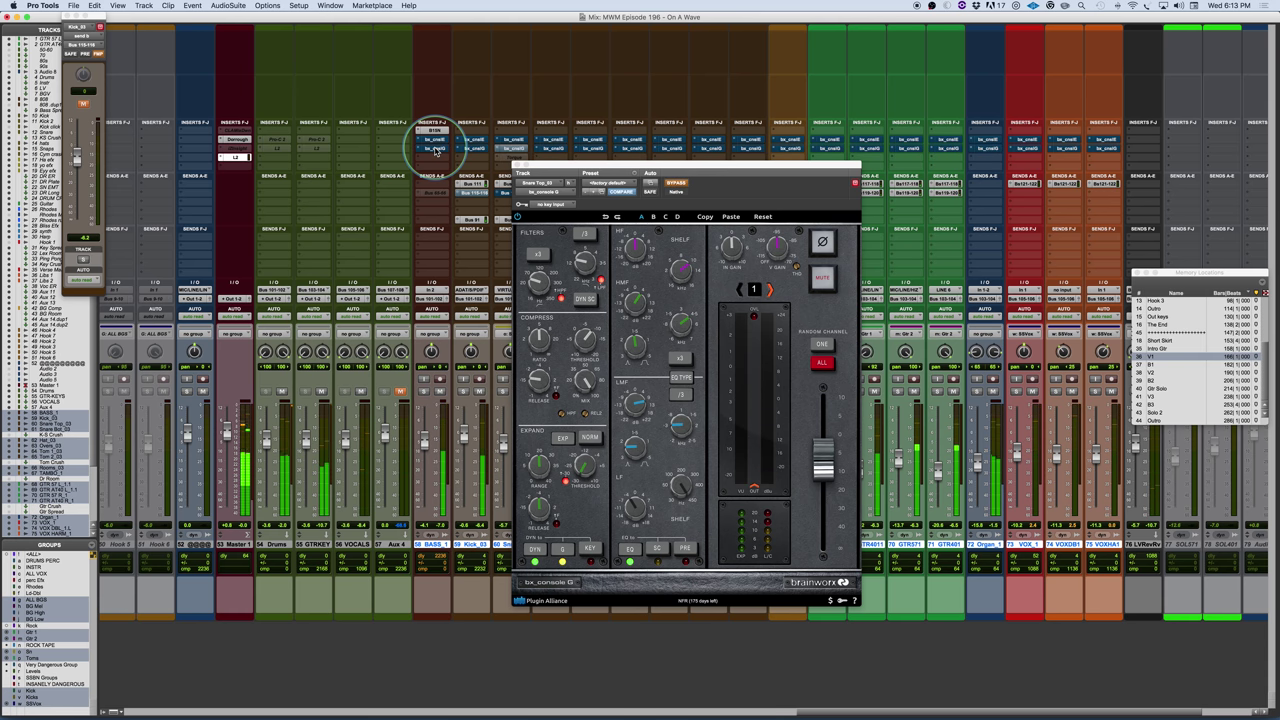
pyautogui.keyDown('alt'); pyautogui.keyDown('super'); pyautogui.click(435, 151); pyautogui.keyUp('super'); pyautogui.keyUp('alt')
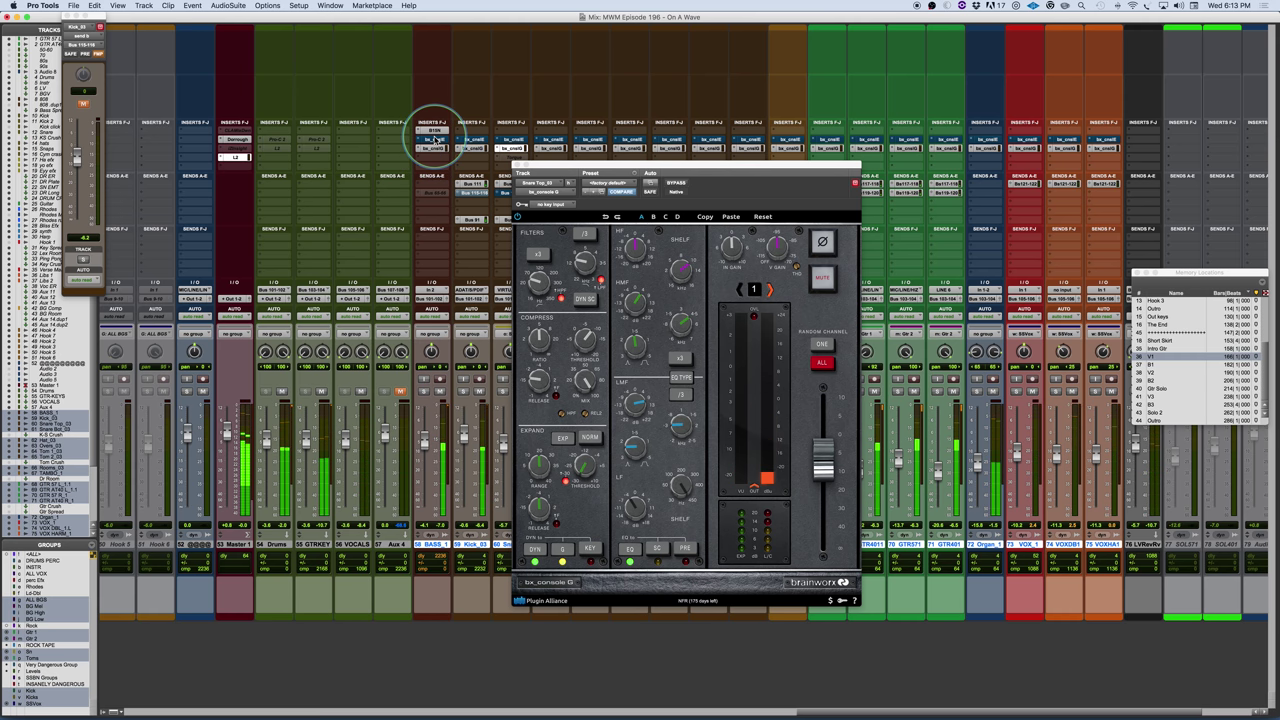
pyautogui.keyDown('alt'); pyautogui.keyDown('super'); pyautogui.click(435, 138); pyautogui.keyUp('super'); pyautogui.keyUp('alt')
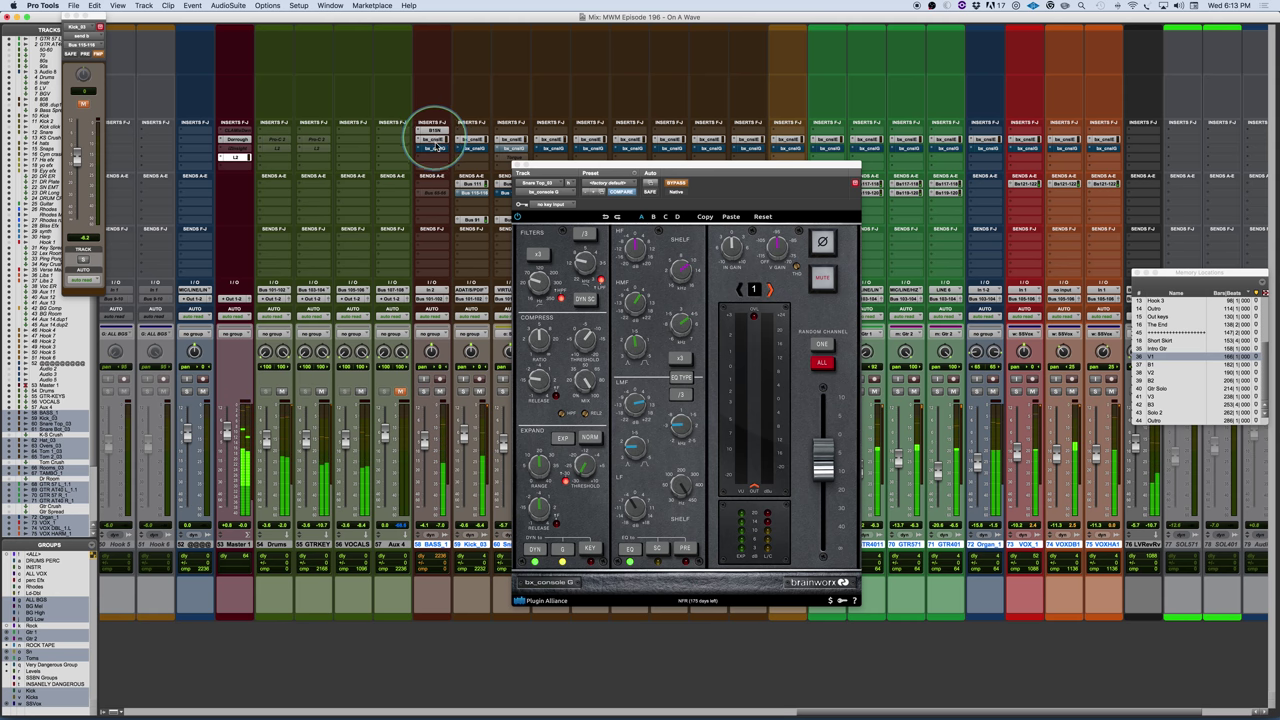
pyautogui.keyDown('super'); pyautogui.click(436, 148); pyautogui.keyUp('super')
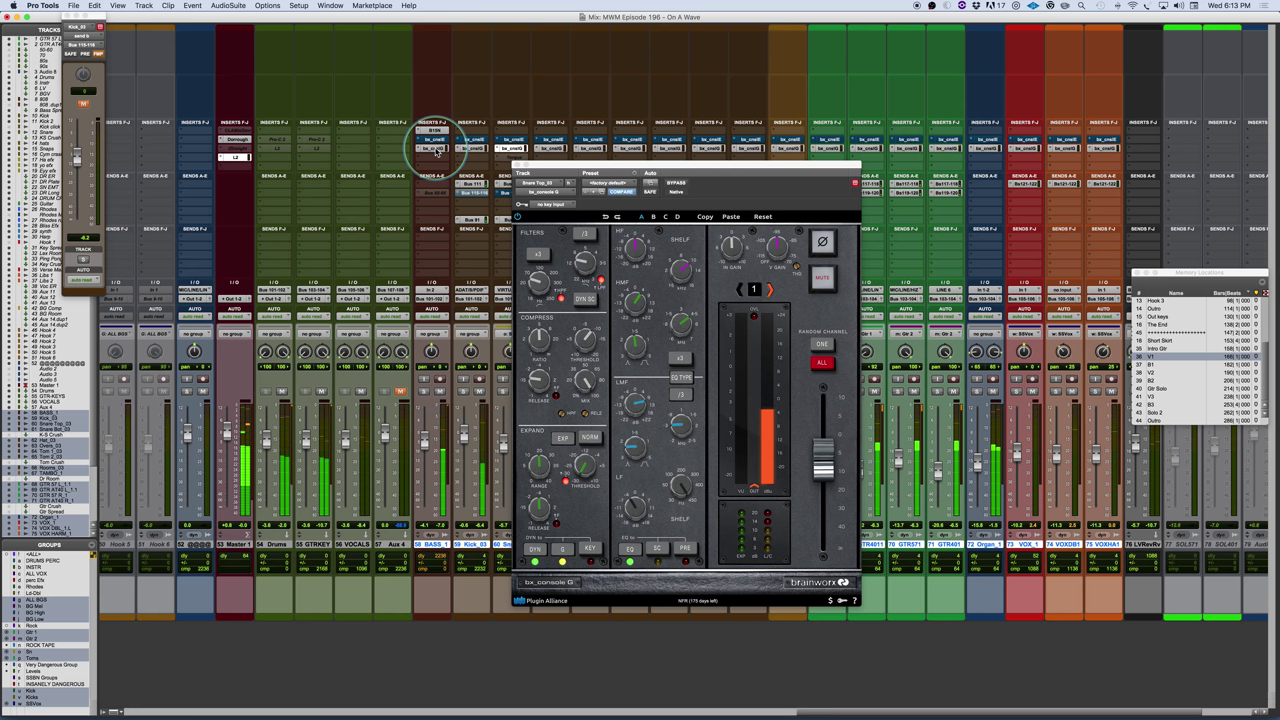
pyautogui.keyDown('super'); pyautogui.click(436, 142); pyautogui.keyUp('super')
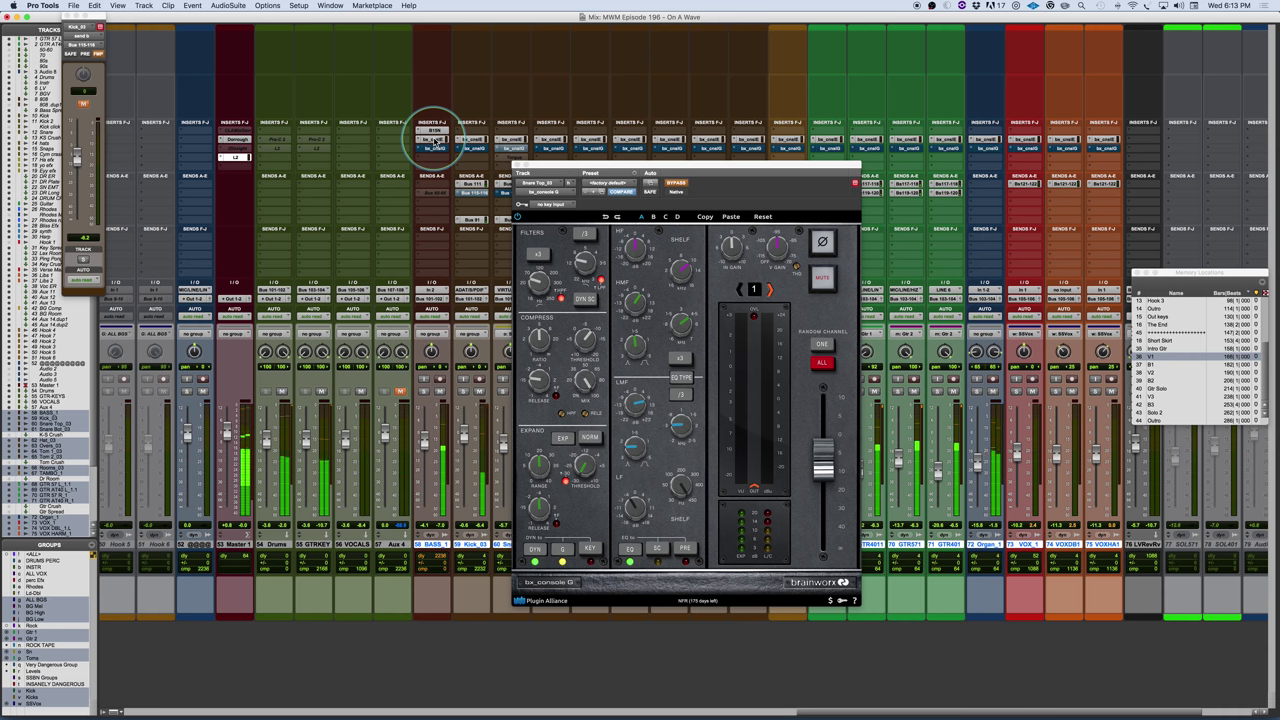
pyautogui.keyDown('alt'); pyautogui.keyDown('super'); pyautogui.click(434, 150); pyautogui.keyUp('super'); pyautogui.keyUp('alt')
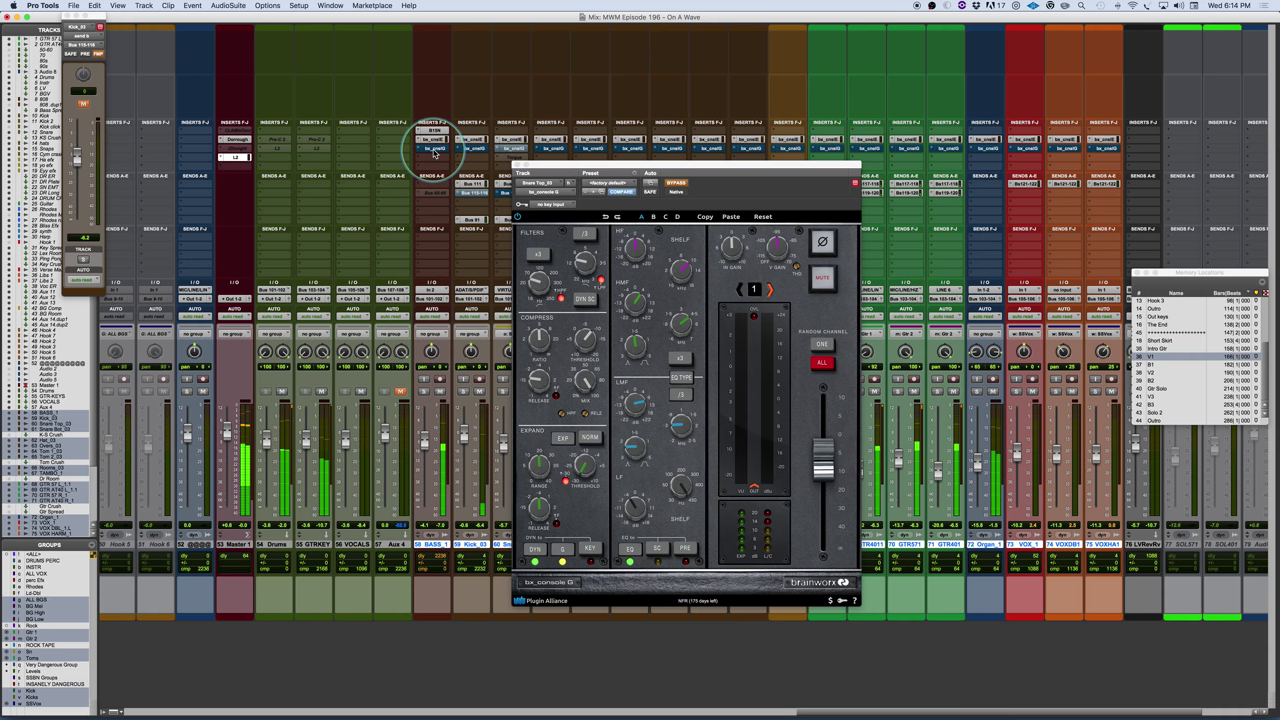
pyautogui.keyDown('alt'); pyautogui.keyDown('super'); pyautogui.click(434, 150); pyautogui.keyUp('super'); pyautogui.keyUp('alt')
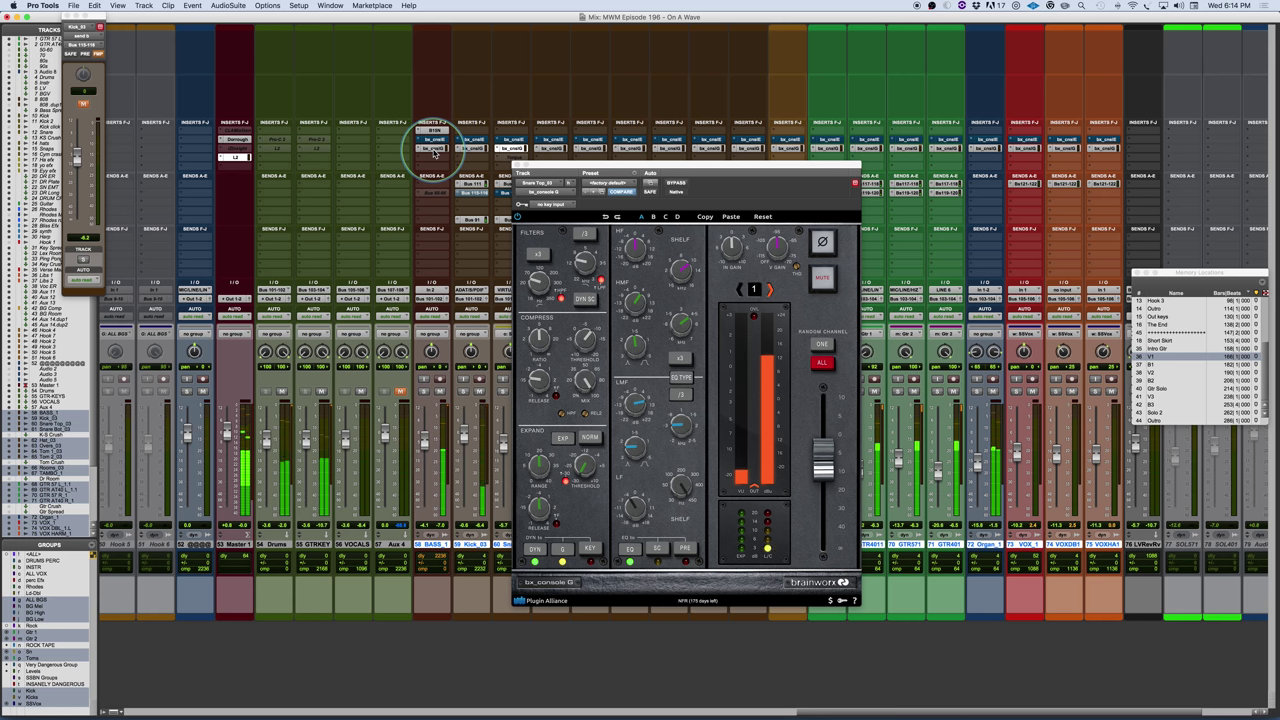
pyautogui.keyDown('alt'); pyautogui.keyDown('super'); pyautogui.click(434, 142); pyautogui.keyUp('super'); pyautogui.keyUp('alt')
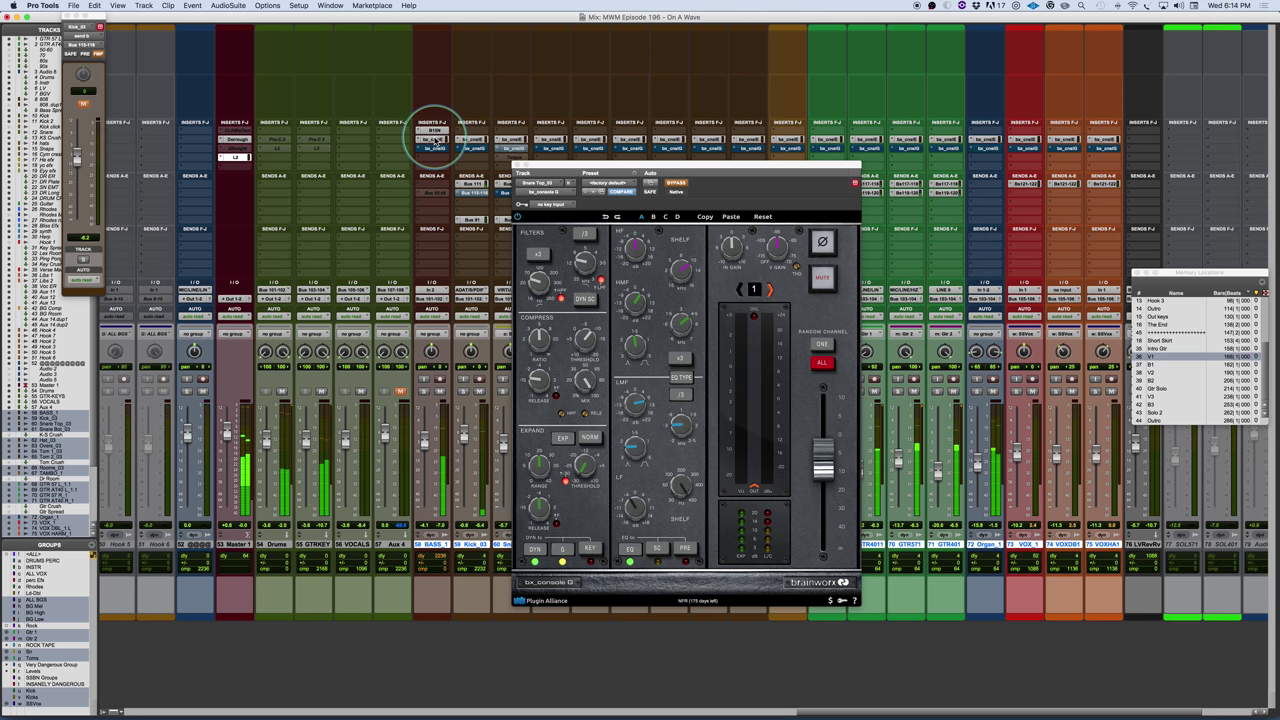
pyautogui.click(436, 150)
# Step: Re-enable the console inserts and place the guitar track's bx_console E window beside its G window
pyautogui.keyDown('alt'); pyautogui.keyDown('super'); pyautogui.click(436, 150); pyautogui.keyUp('super'); pyautogui.keyUp('alt')
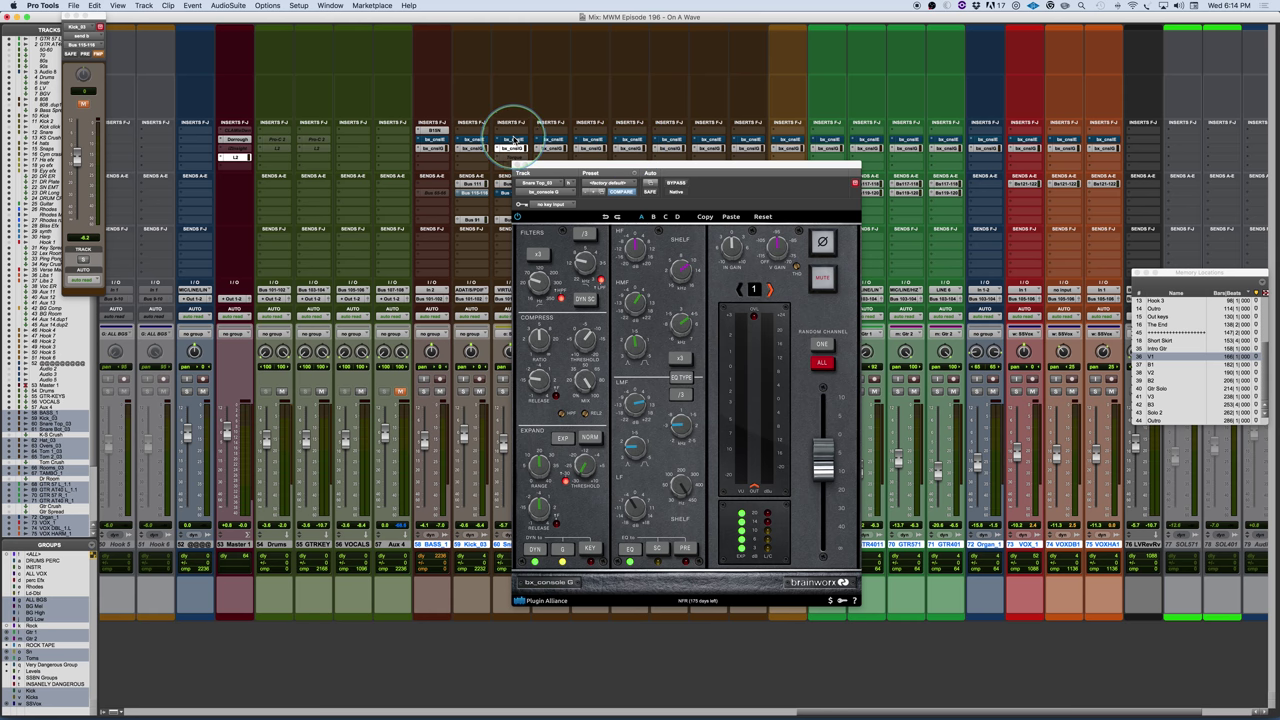
pyautogui.moveTo(620, 167); pyautogui.dragTo(893, 193)
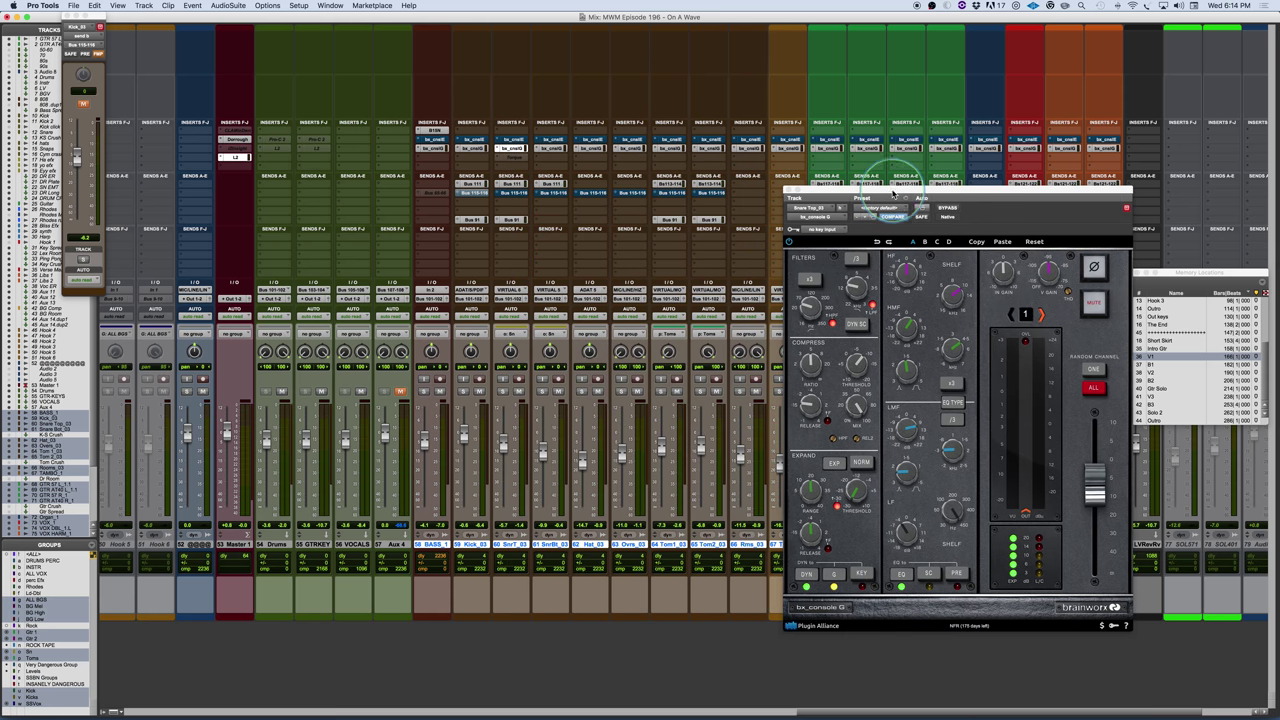
pyautogui.click(829, 146)
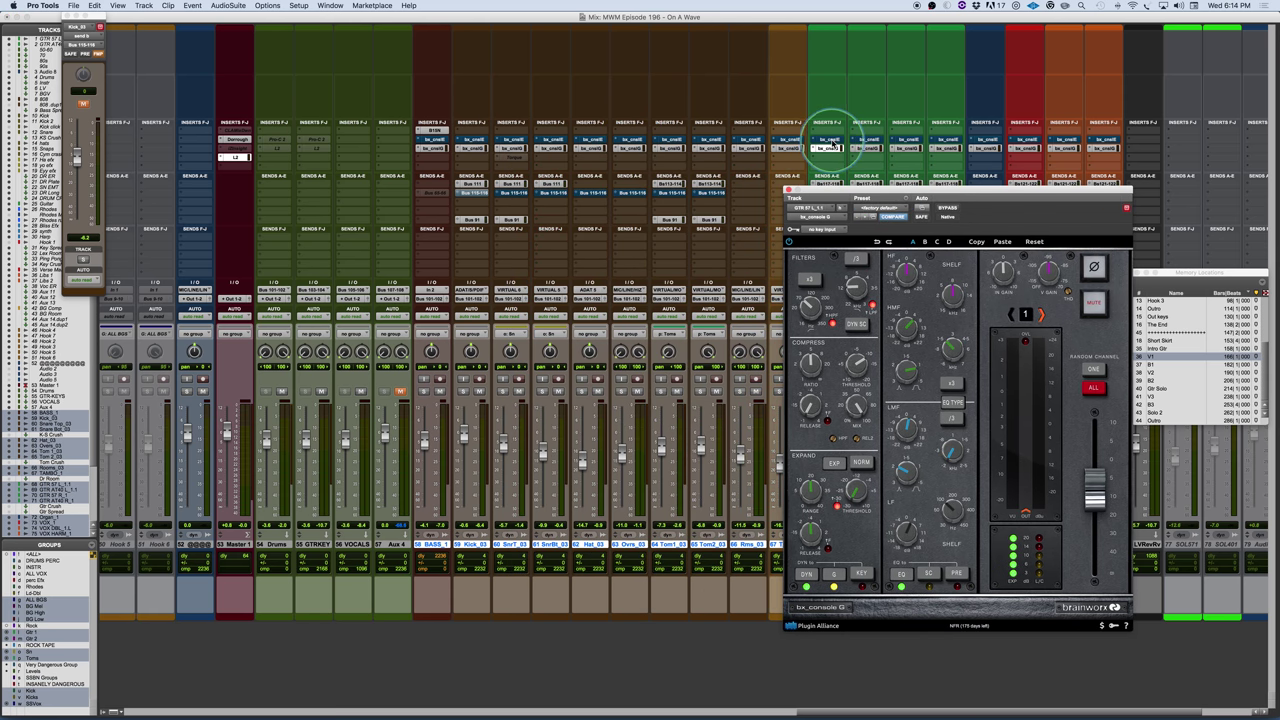
pyautogui.click(668, 147)
pyautogui.moveTo(306, 14); pyautogui.dragTo(726, 195)
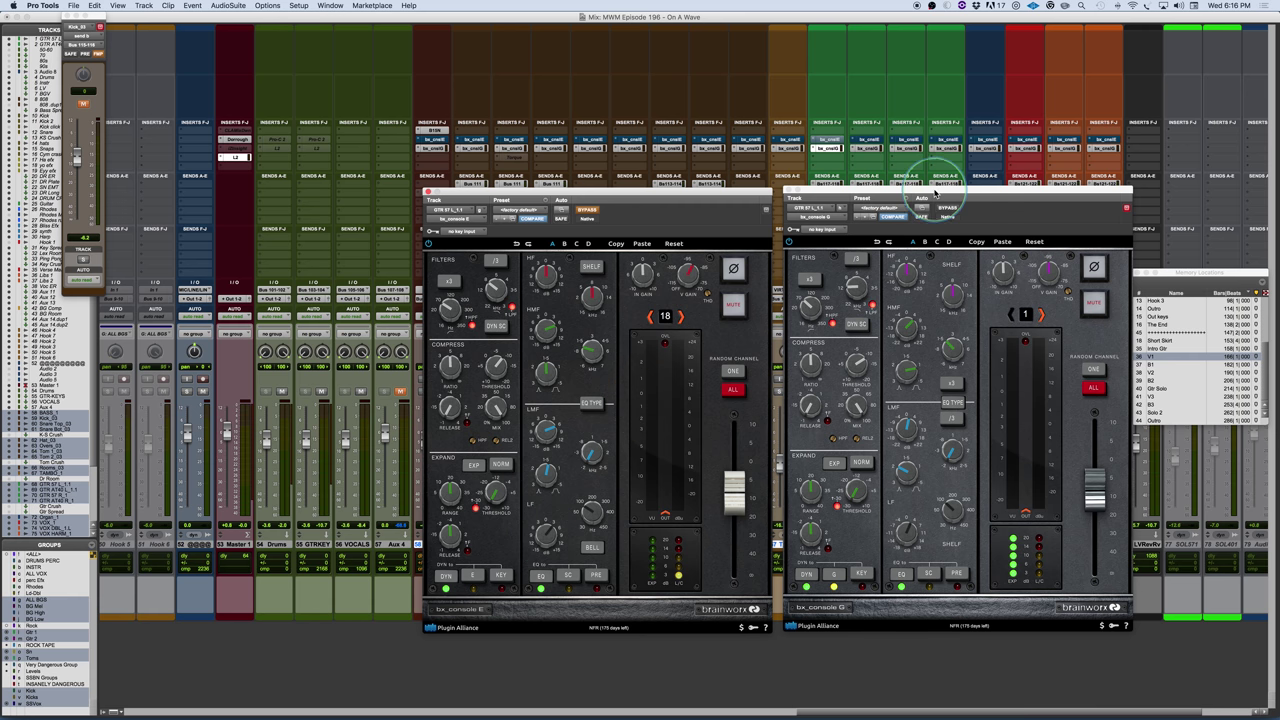
# Step: Switch the right window to VOX_1's bx_console G and close the bx_console E window
pyautogui.click(1025, 139)
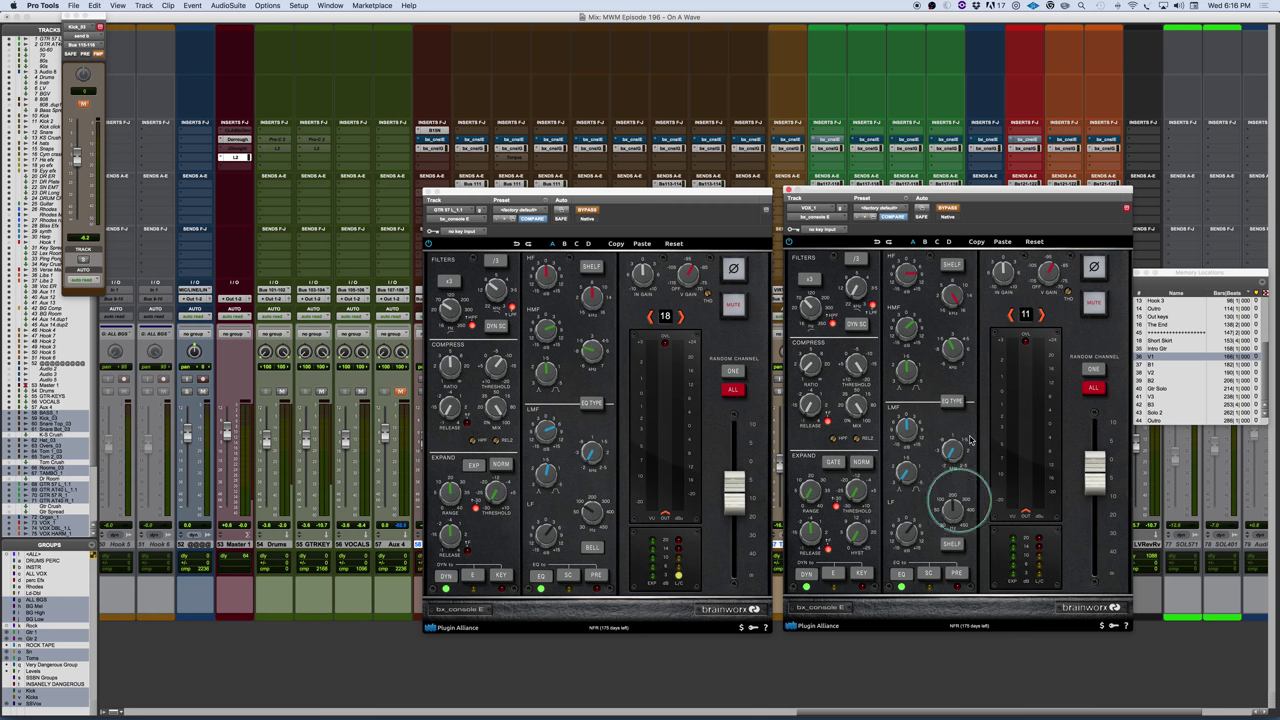
pyautogui.click(1026, 148)
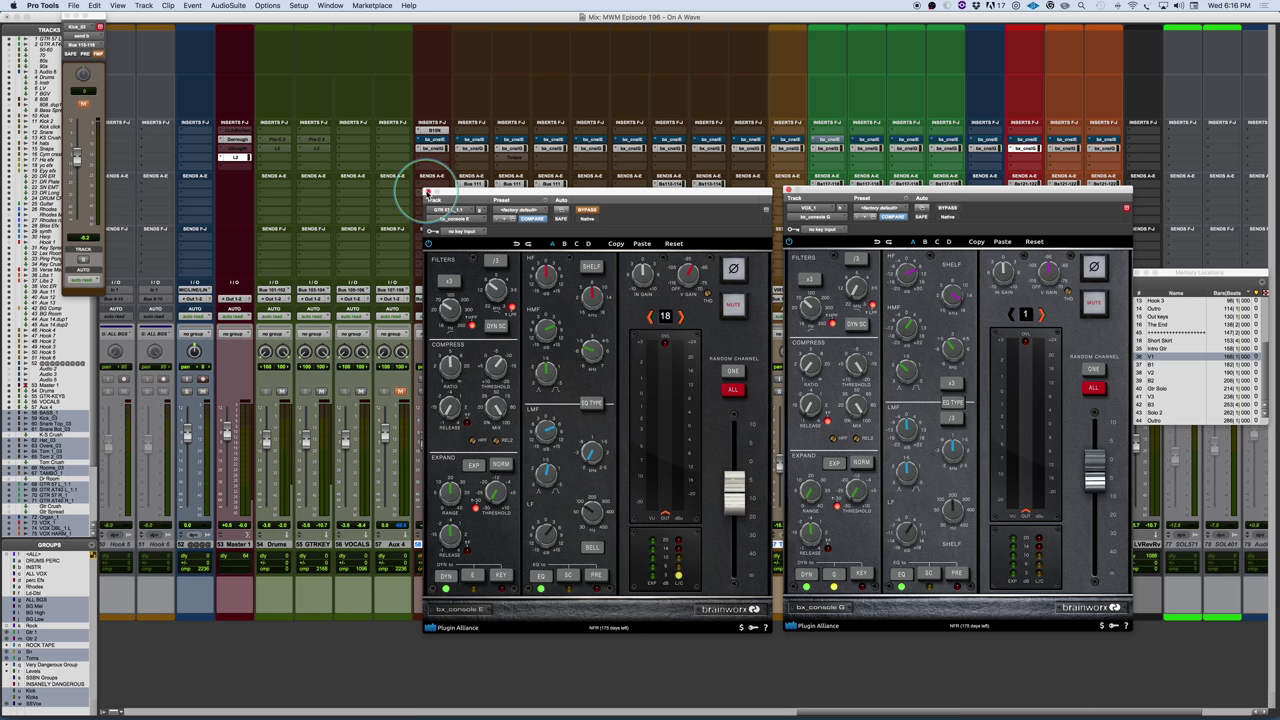
pyautogui.click(428, 192)
# Step: Show Kick_03's bx_console G, move its window up and left, and select settings slot B
pyautogui.click(912, 197)
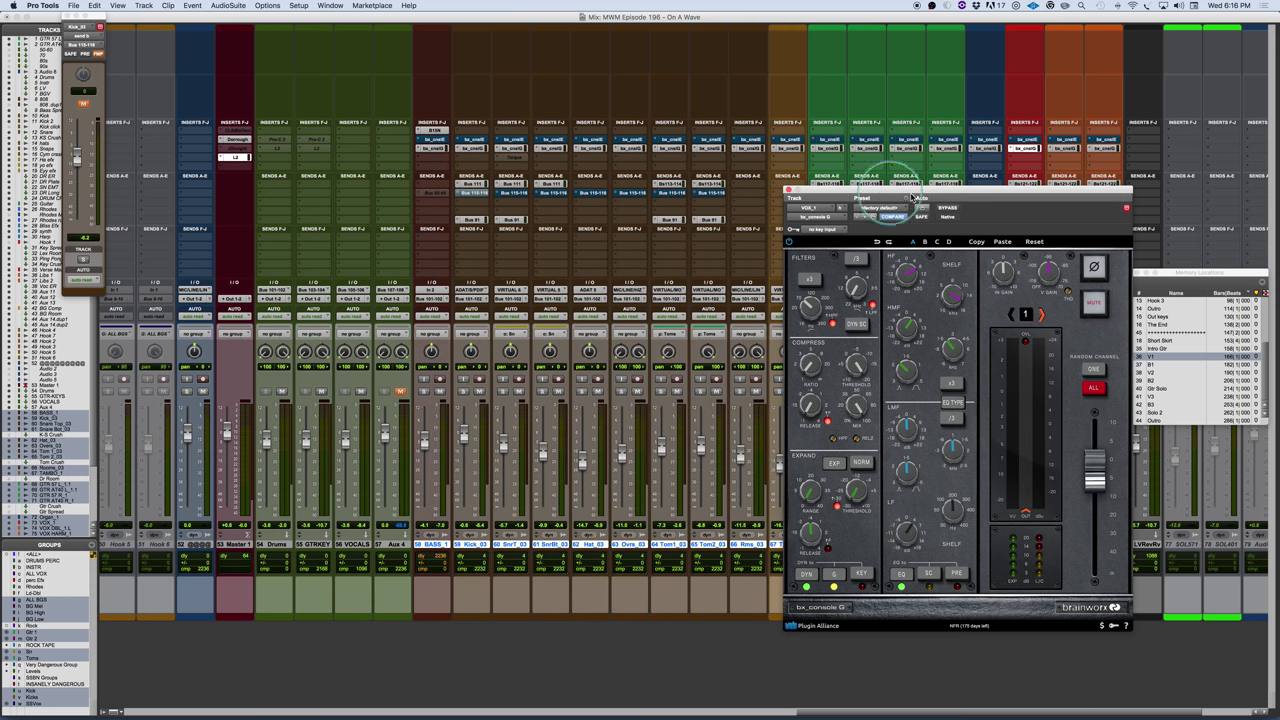
pyautogui.moveTo(915, 190); pyautogui.dragTo(822, 177)
pyautogui.click(486, 157)
pyautogui.click(471, 150)
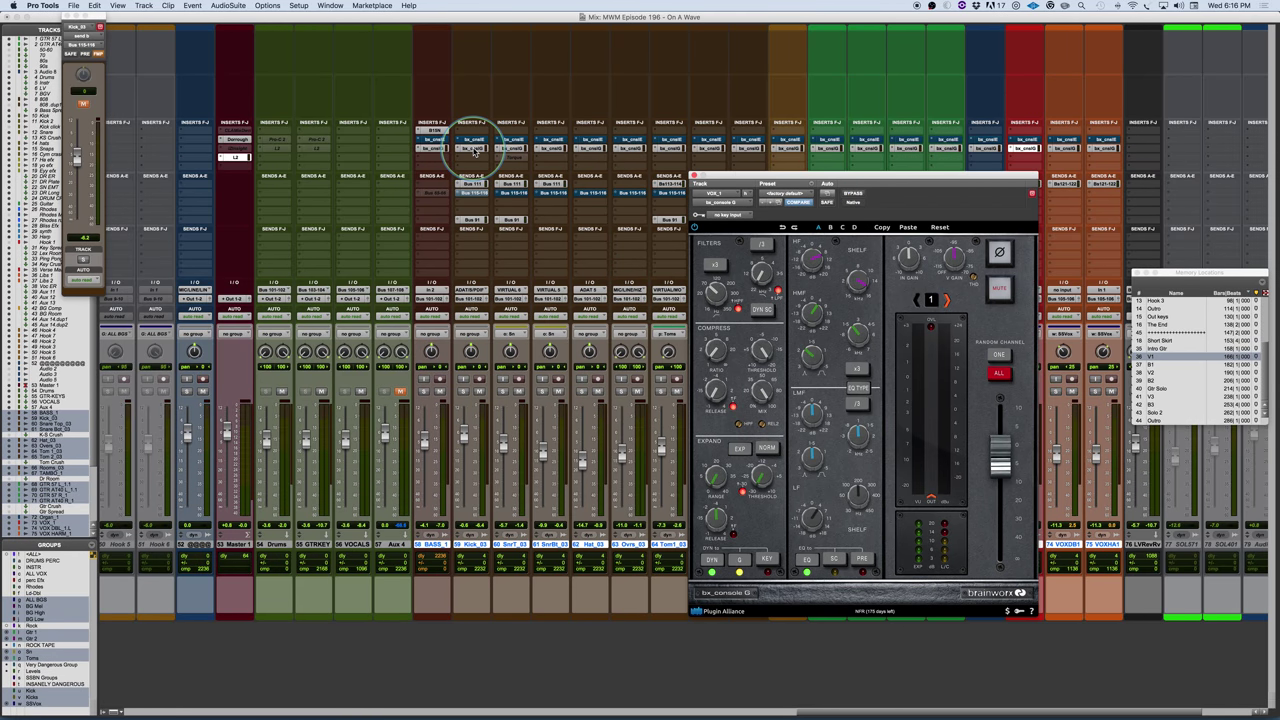
pyautogui.click(473, 149)
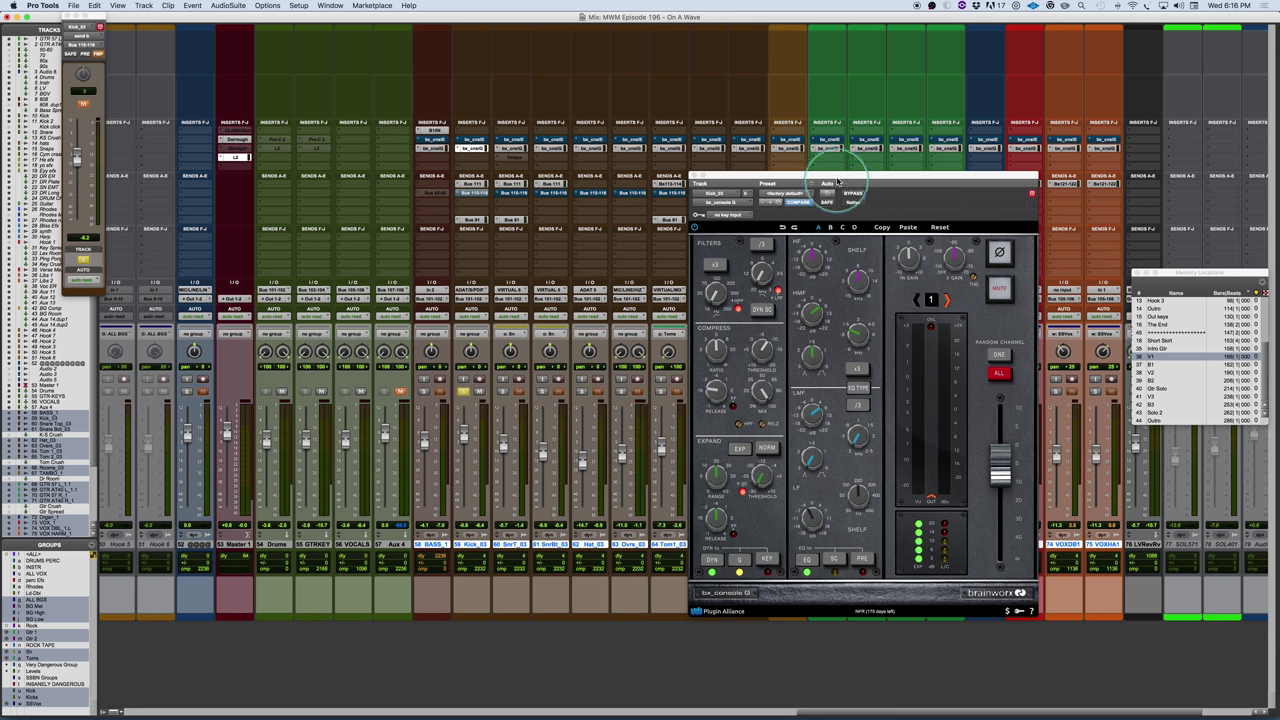
pyautogui.moveTo(837, 179); pyautogui.dragTo(695, 132)
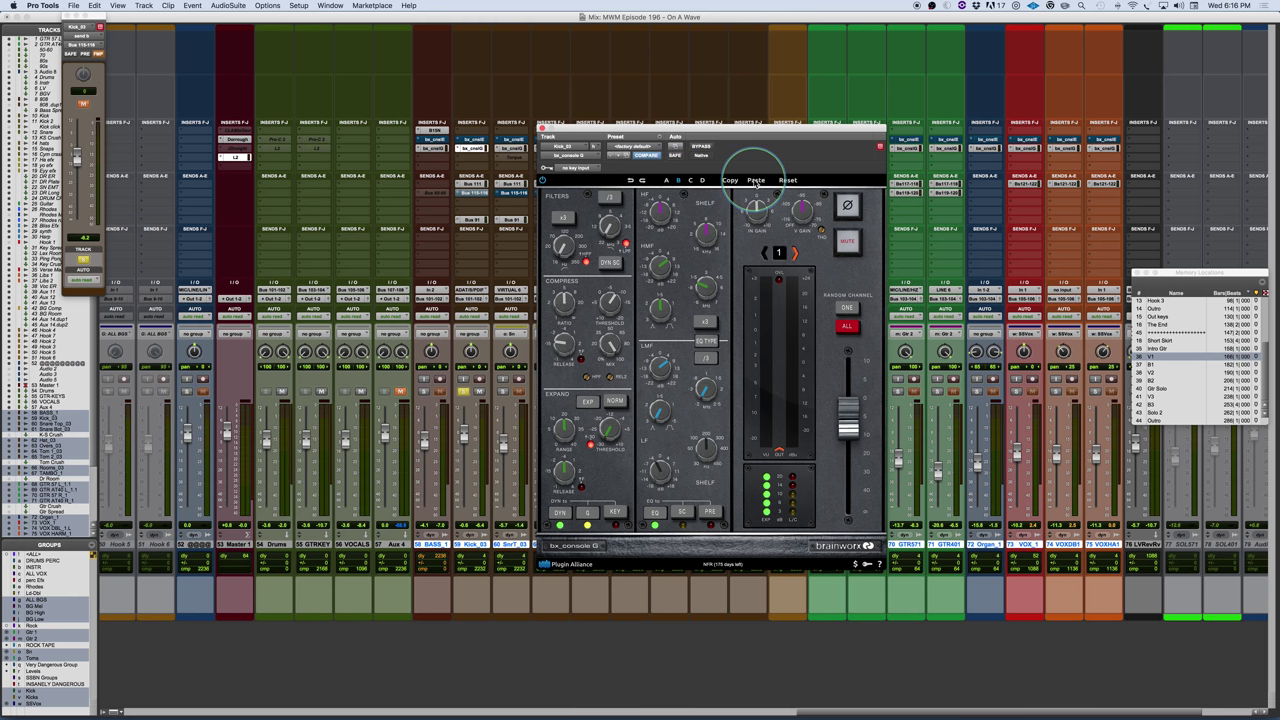
pyautogui.click(678, 180)
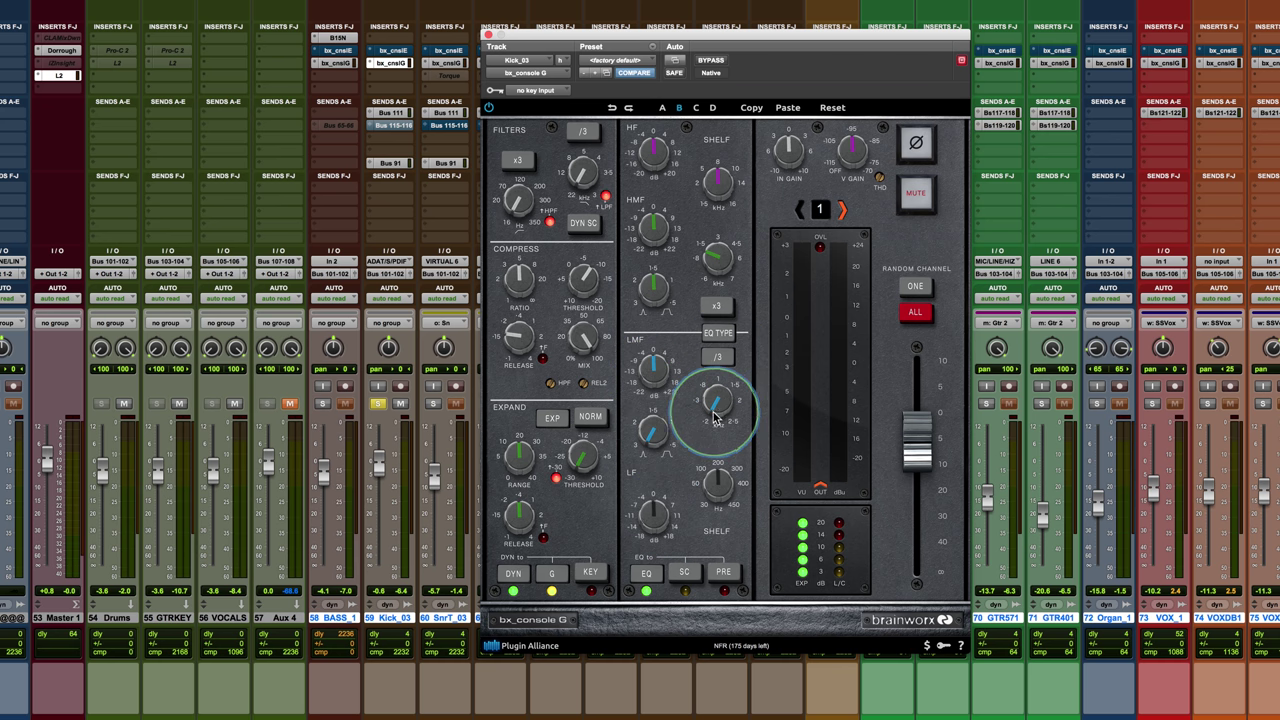
# Step: Retune Kick_03's LMF frequency to 67 Hz and adjust its Q, leaving gain at 0 dB
pyautogui.moveTo(716, 405)
pyautogui.mouseDown()
pyautogui.moveTo(706, 433)
pyautogui.moveTo(717, 405)
pyautogui.mouseUp()
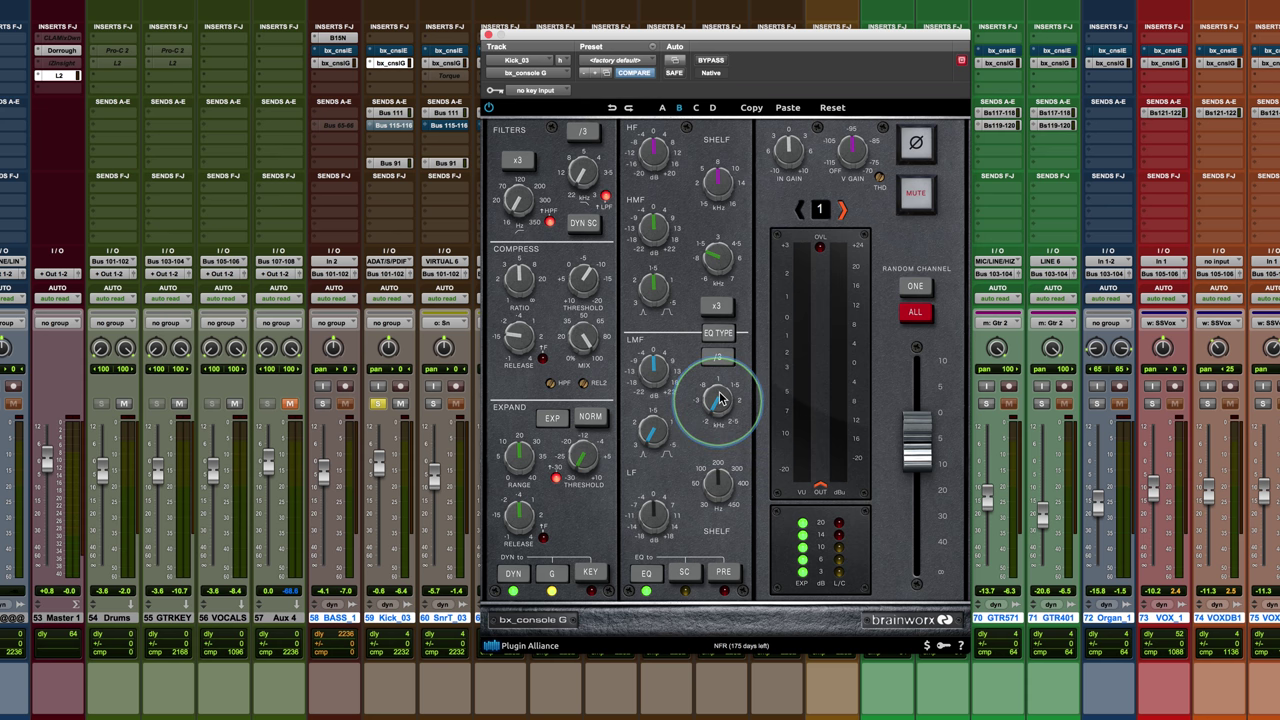
pyautogui.moveTo(720, 398); pyautogui.dragTo(718, 412)
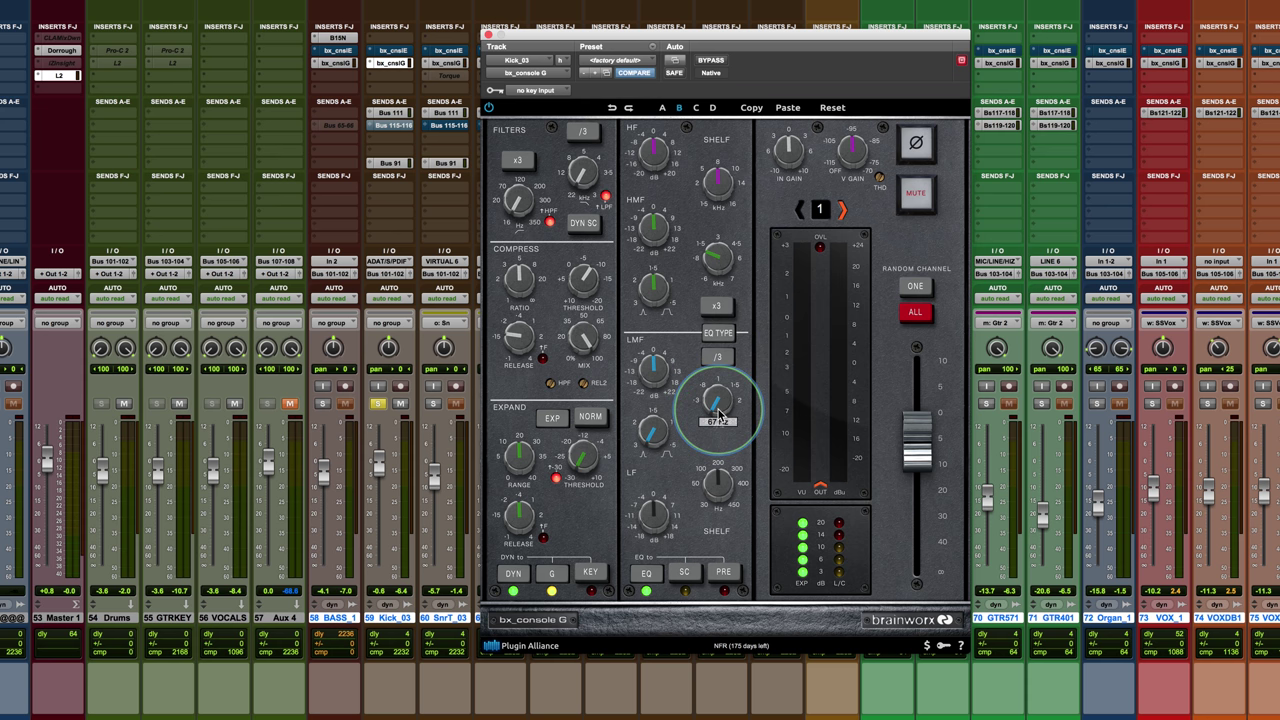
pyautogui.moveTo(720, 414); pyautogui.dragTo(718, 422)
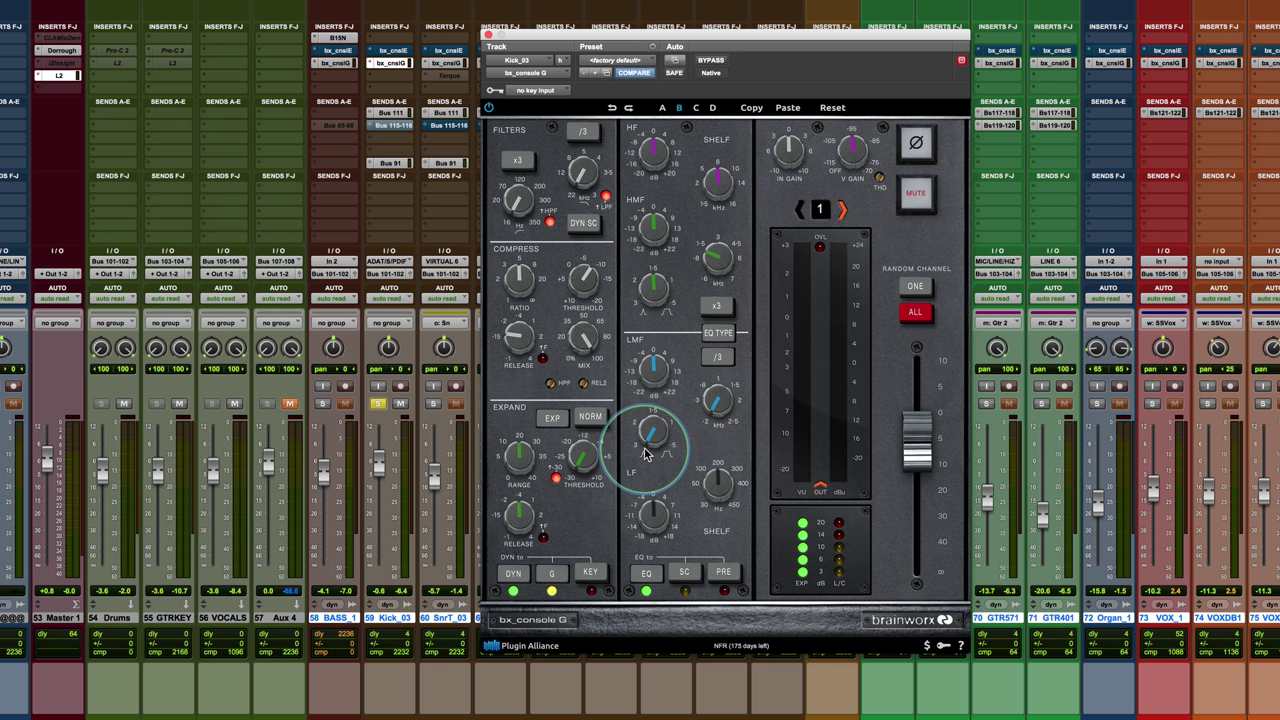
pyautogui.moveTo(645, 455); pyautogui.dragTo(663, 566)
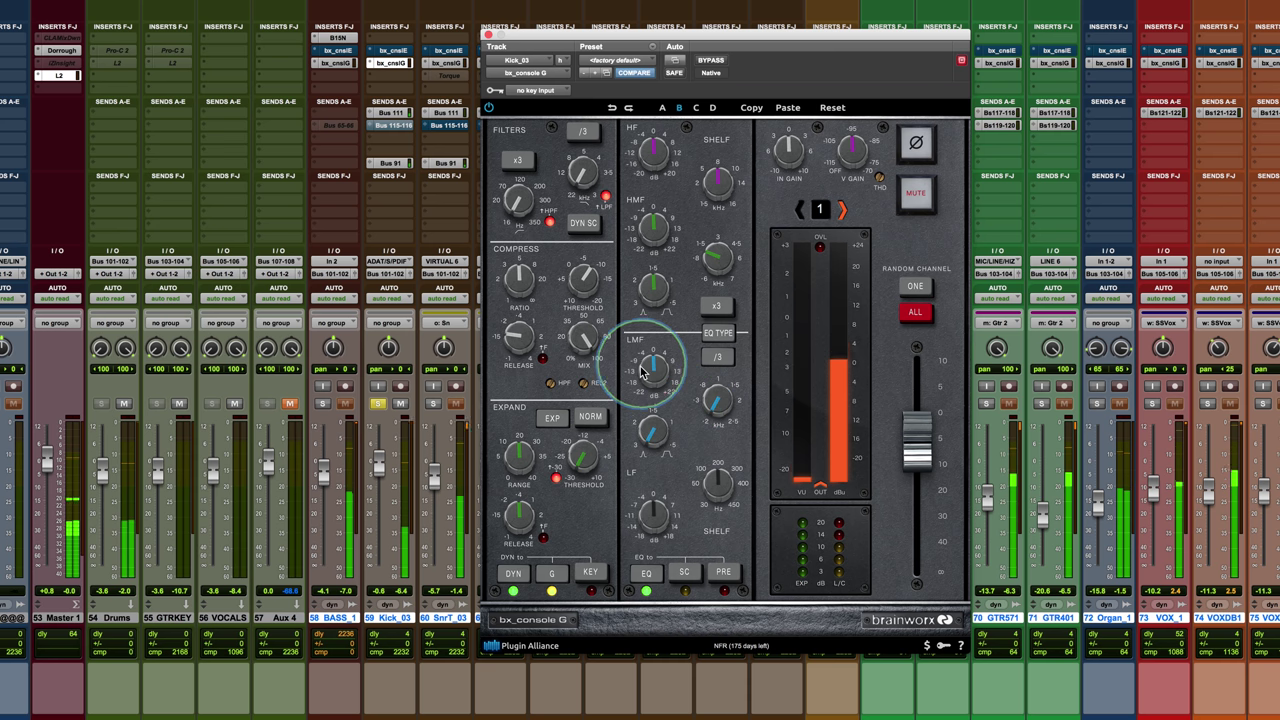
pyautogui.moveTo(643, 372); pyautogui.dragTo(641, 341)
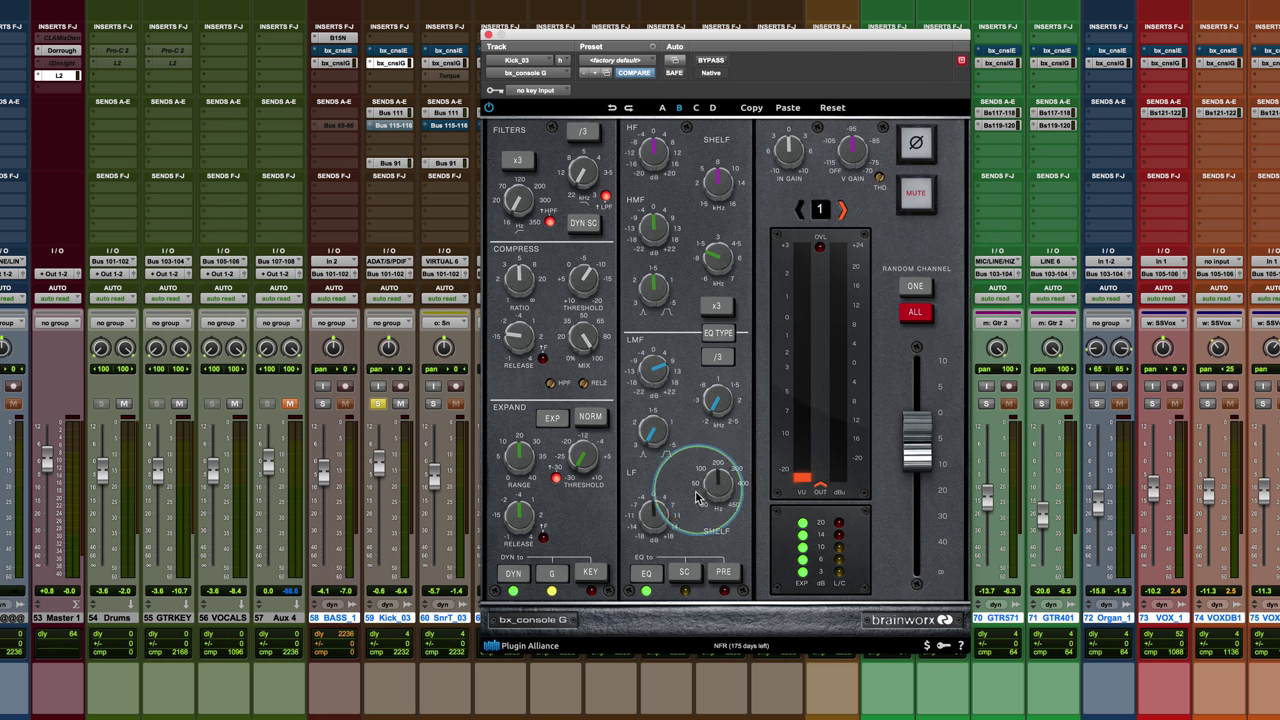
# Step: Cut Kick_03's LF shelf gain by a few dB near 248 Hz
pyautogui.moveTo(716, 481)
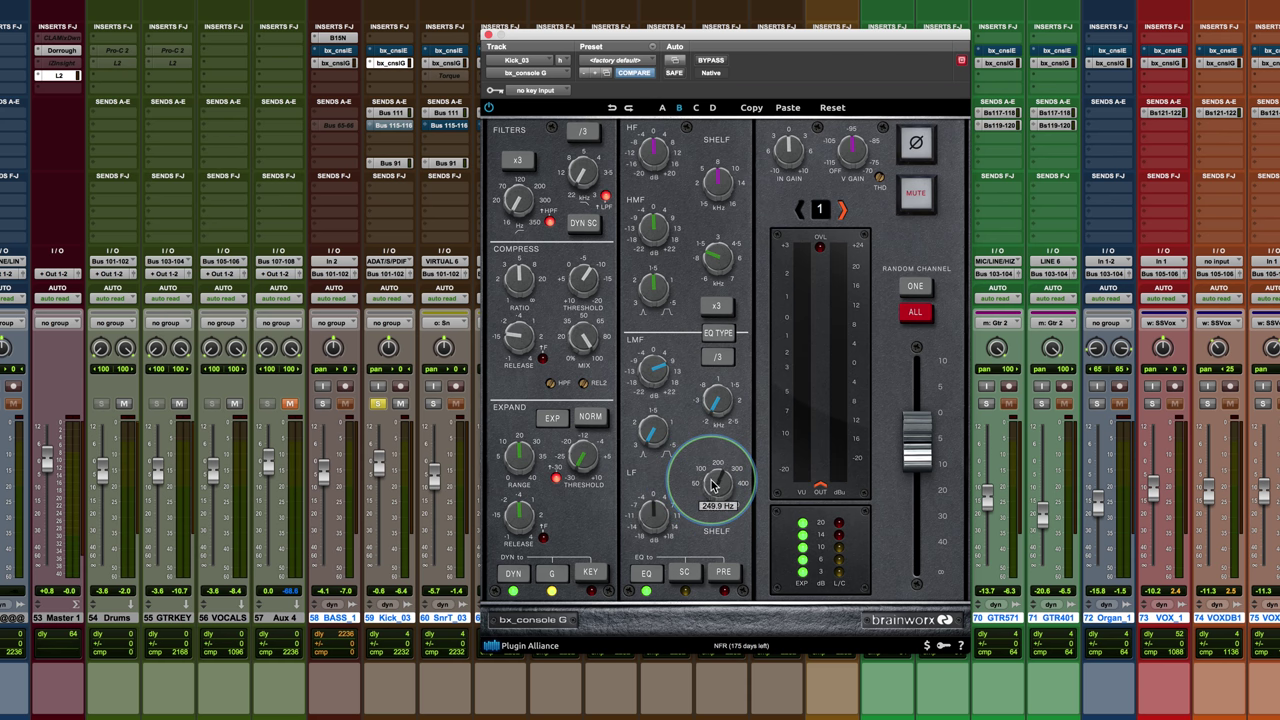
pyautogui.moveTo(648, 516)
pyautogui.scroll(-3, 648, 516)
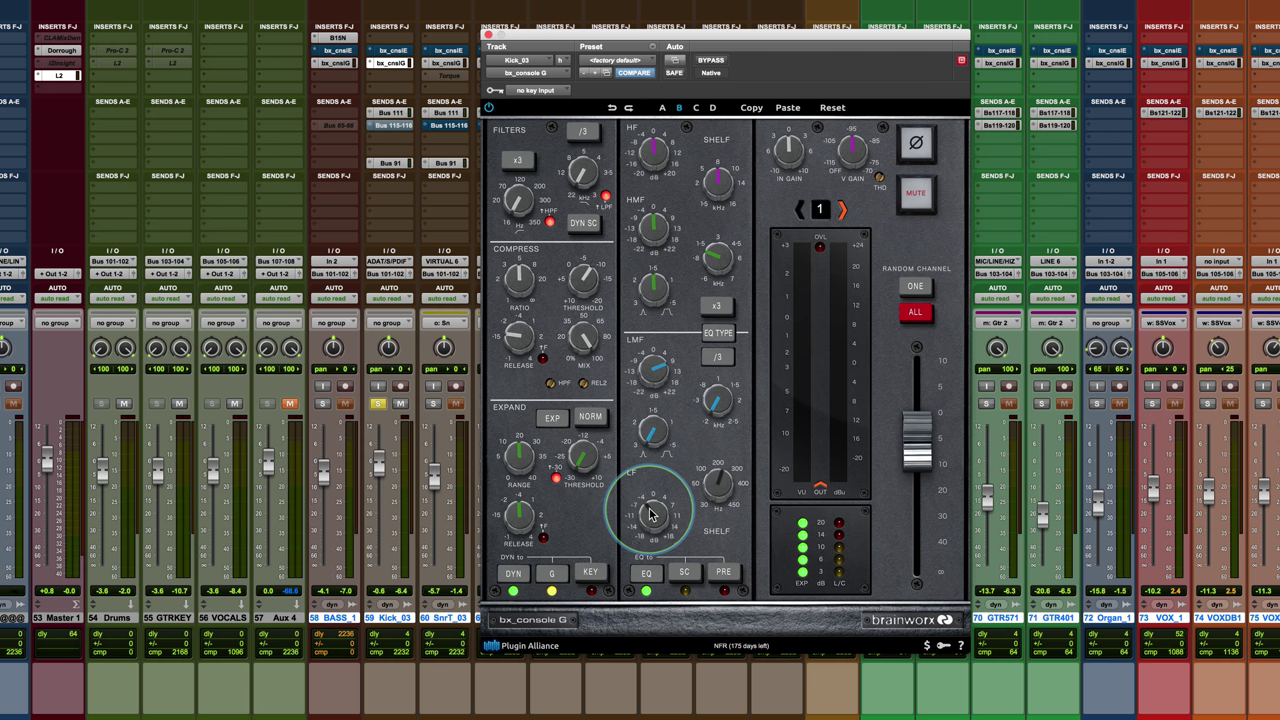
pyautogui.click(650, 515)
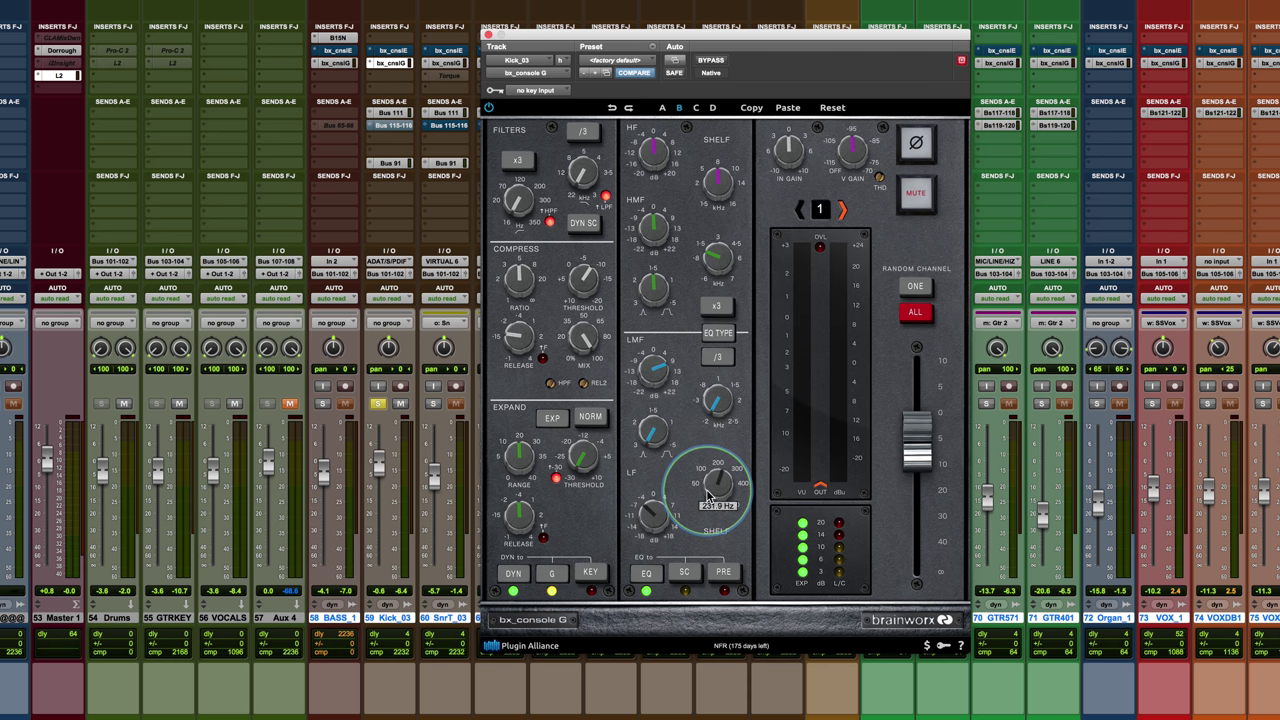
pyautogui.scroll(2, 708, 493)
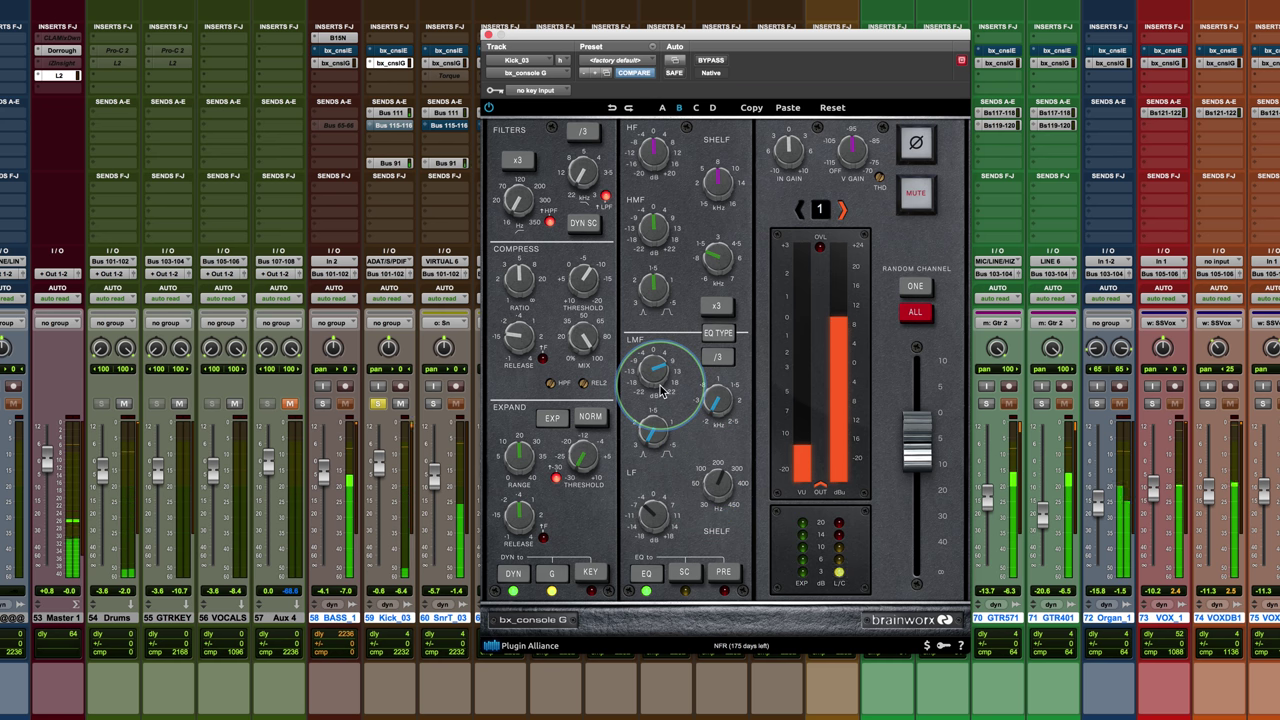
# Step: Nudge the LMF gain and drop the LMF frequency from 209 Hz to 67 Hz
pyautogui.moveTo(650, 375); pyautogui.dragTo(649, 383)
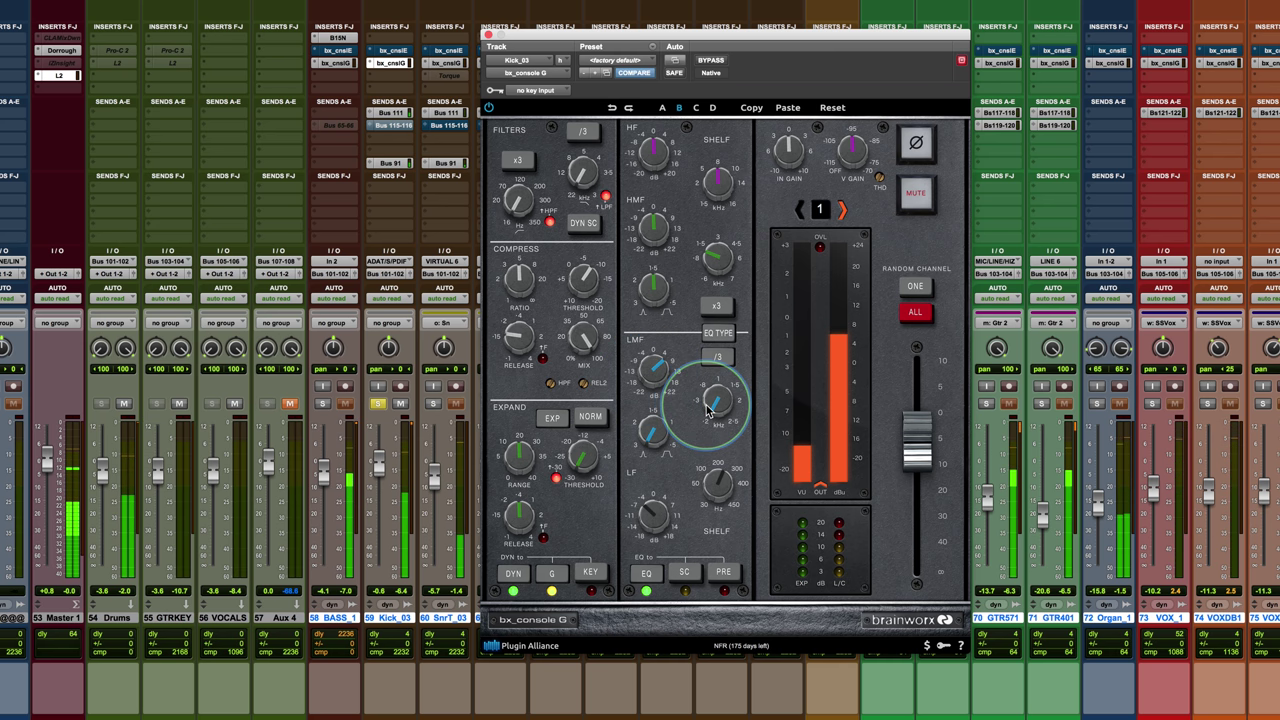
pyautogui.moveTo(706, 370)
pyautogui.moveTo(706, 370); pyautogui.dragTo(697, 423)
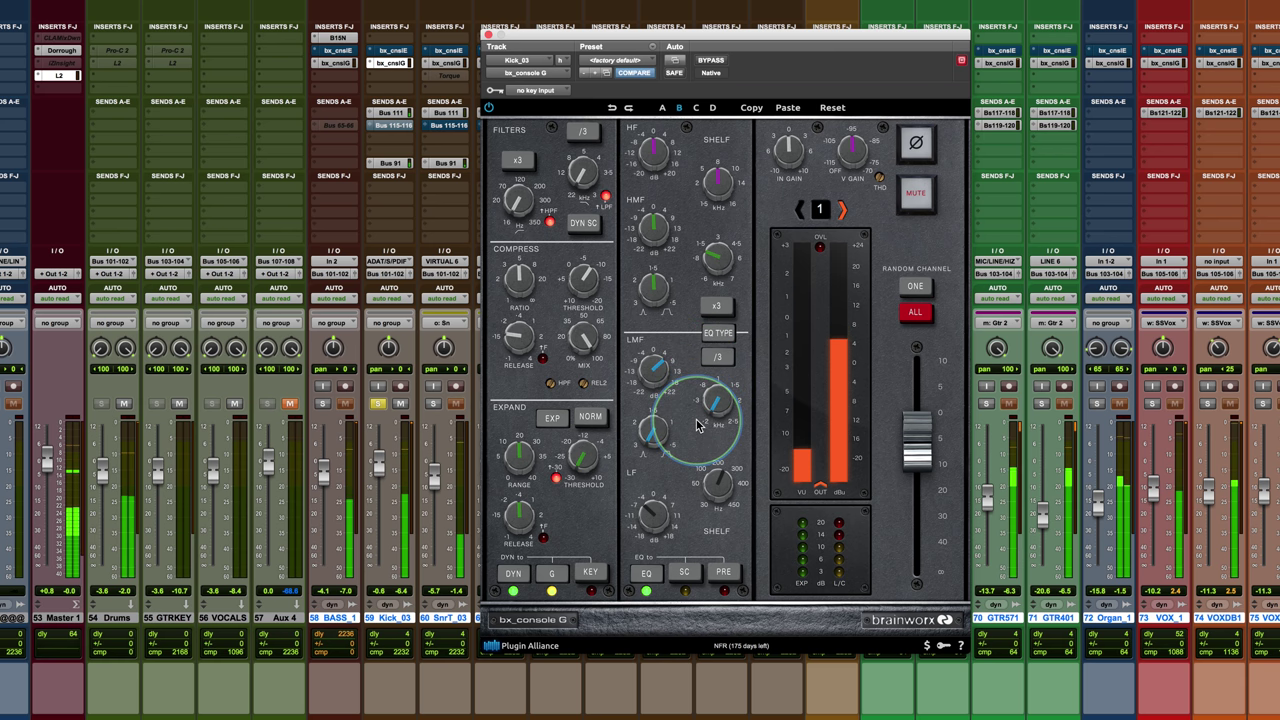
pyautogui.click(716, 355)
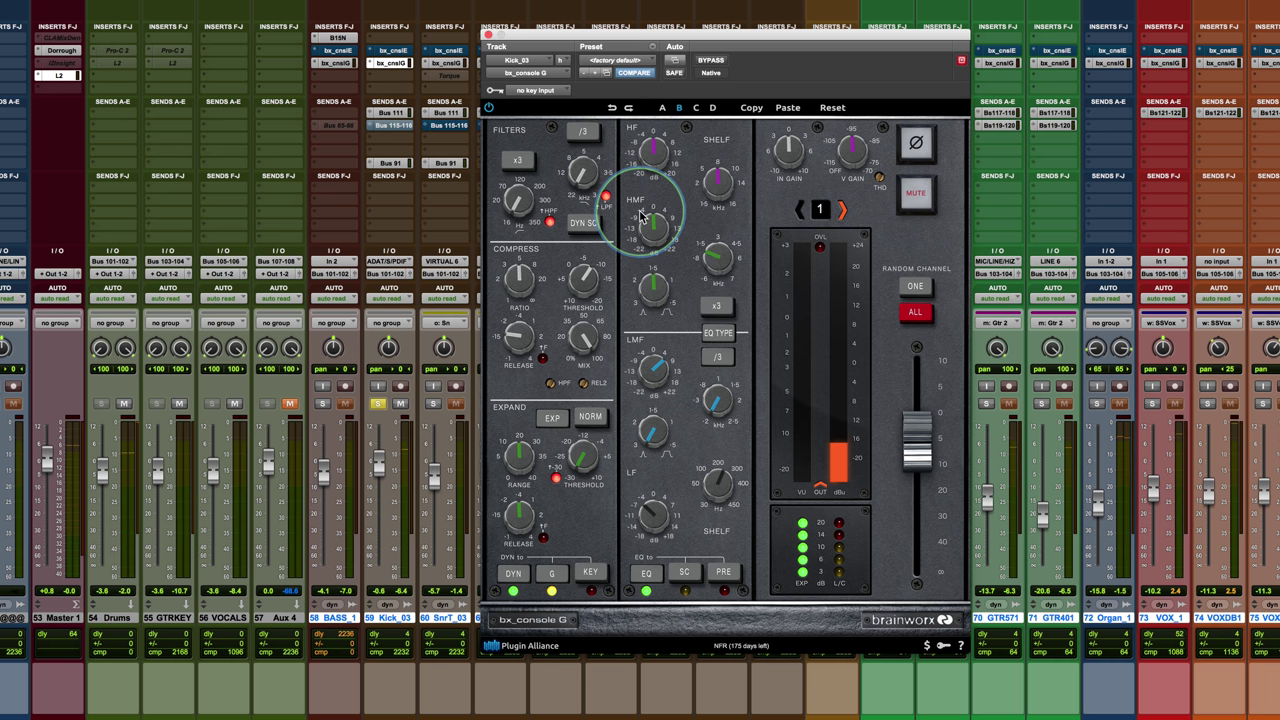
# Step: Try an HMF boost, narrow HMF Q to 1.0, compare EQ on/off, then show VOX_1's console
pyautogui.moveTo(655, 237); pyautogui.dragTo(652, 200)
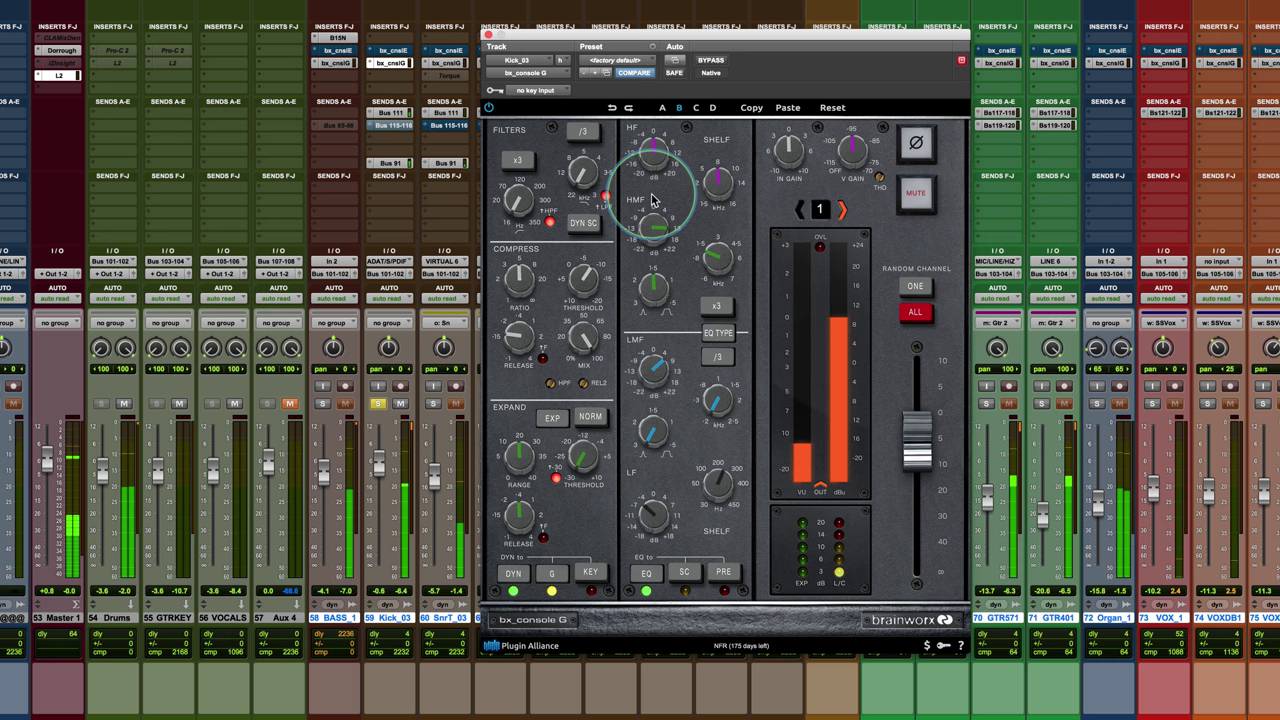
pyautogui.moveTo(652, 200); pyautogui.dragTo(645, 242)
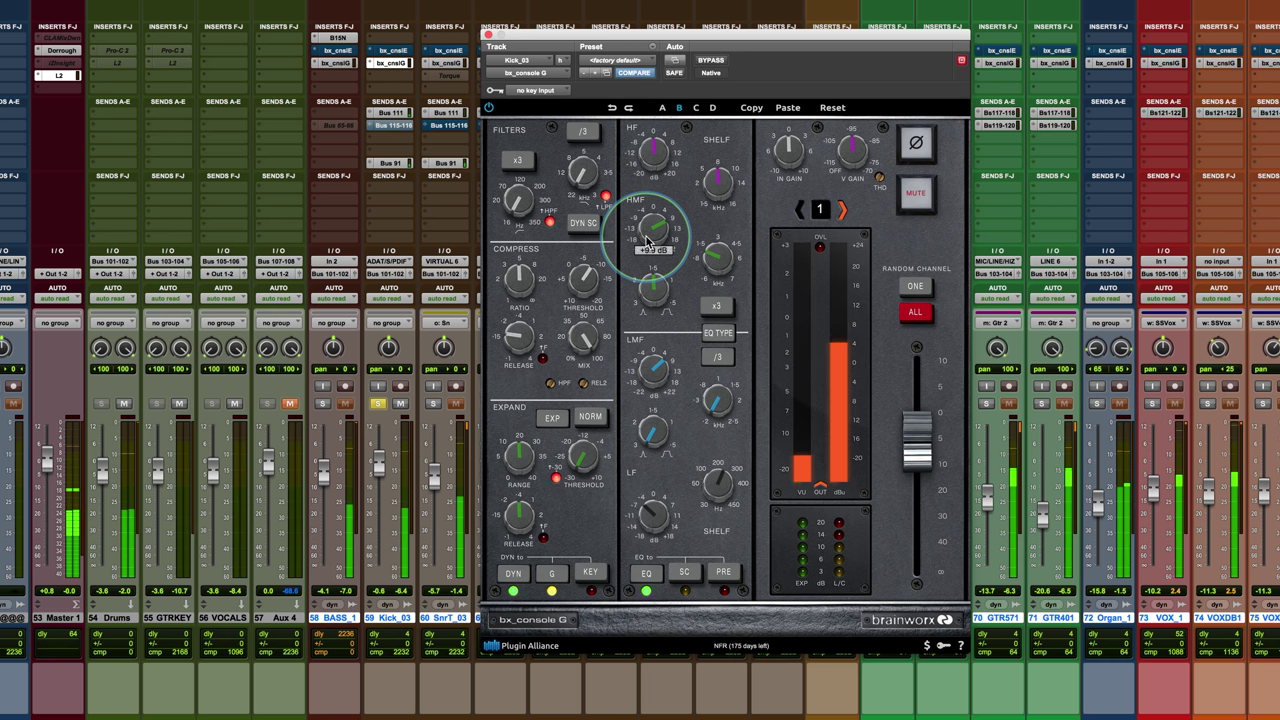
pyautogui.moveTo(648, 293); pyautogui.dragTo(643, 258)
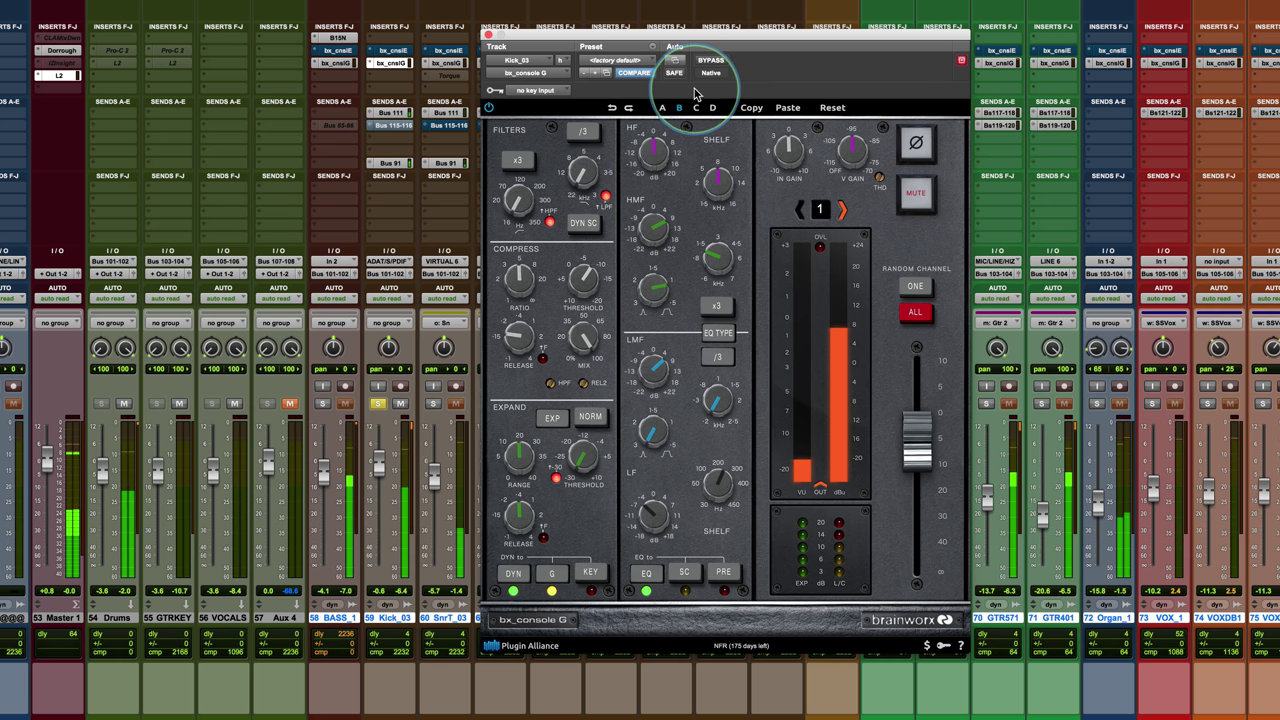
pyautogui.click(646, 576)
pyautogui.click(646, 576)
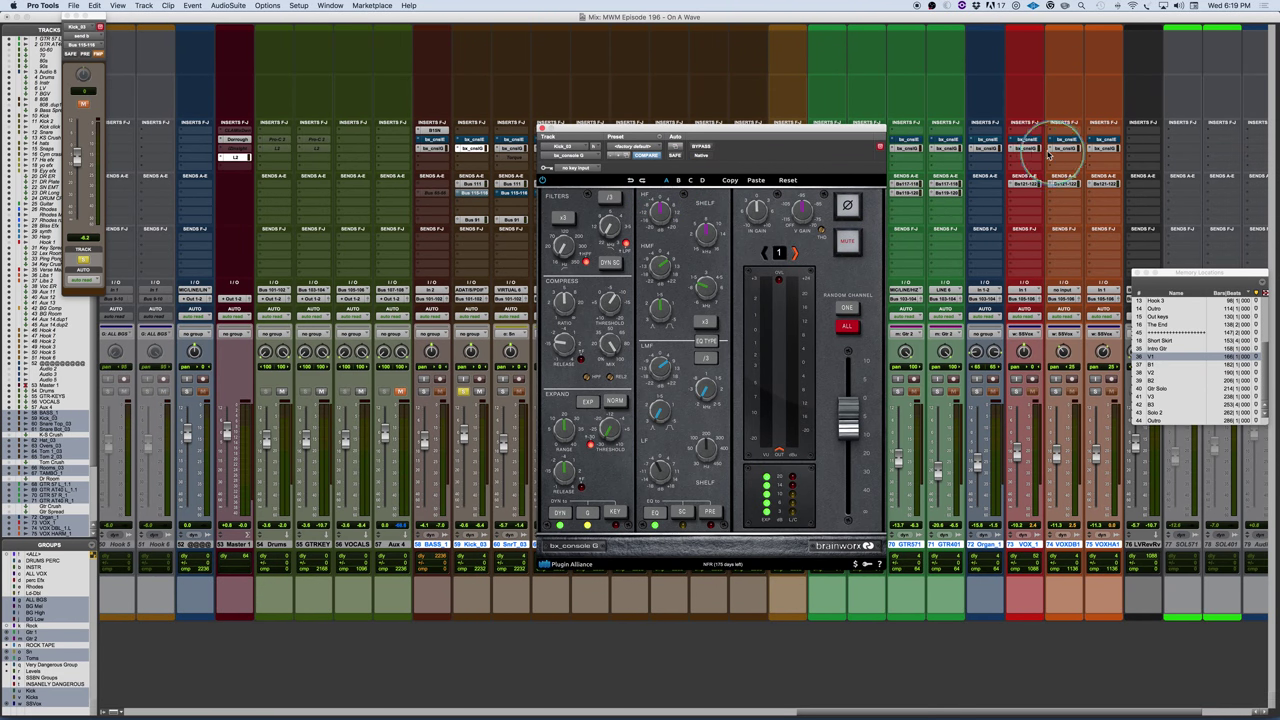
pyautogui.click(1027, 148)
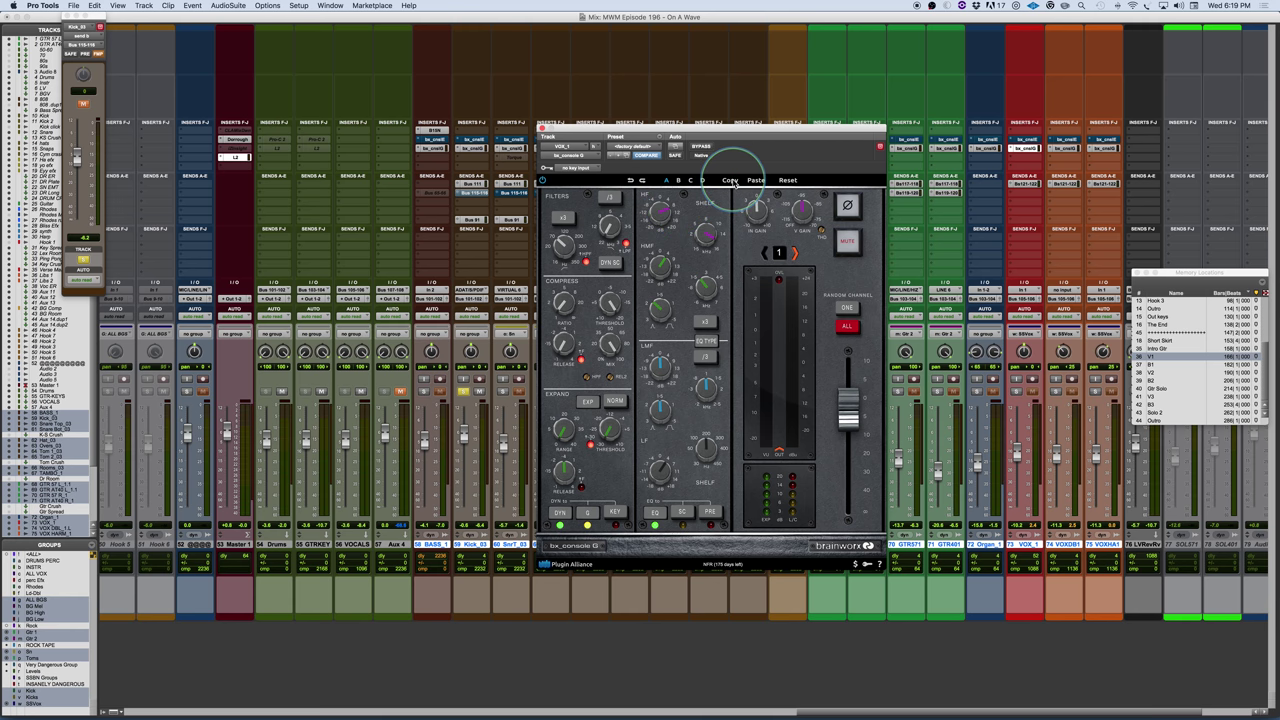
# Step: Switch VOX_1's bx_console G to compare slot B, unsolo Kick, and play back VOX_1 soloed
pyautogui.click(679, 182)
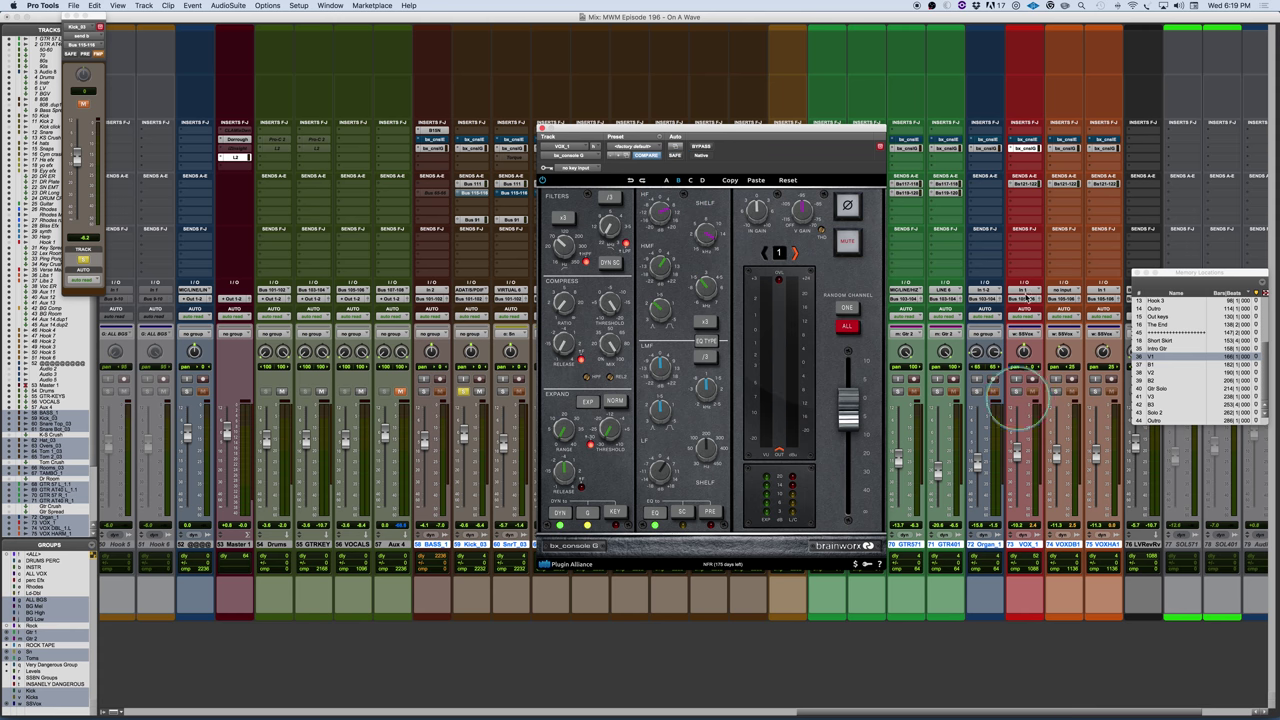
pyautogui.press('space')
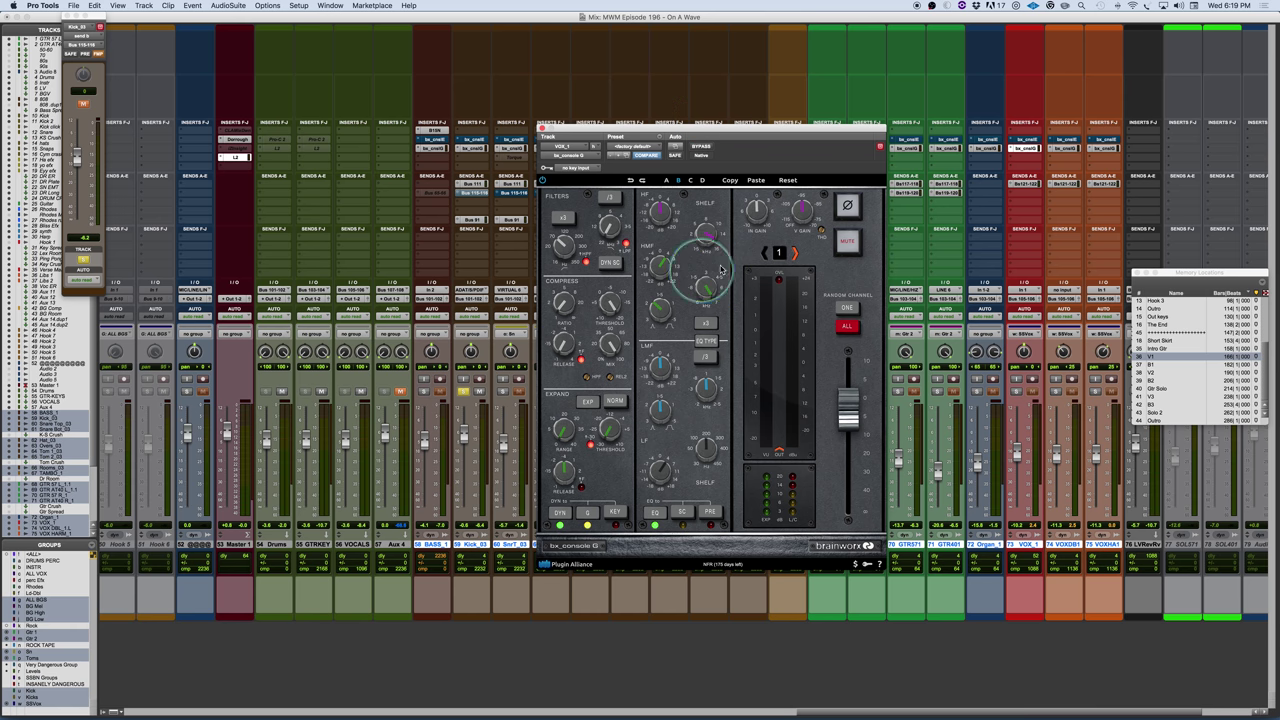
pyautogui.moveTo(707, 287)
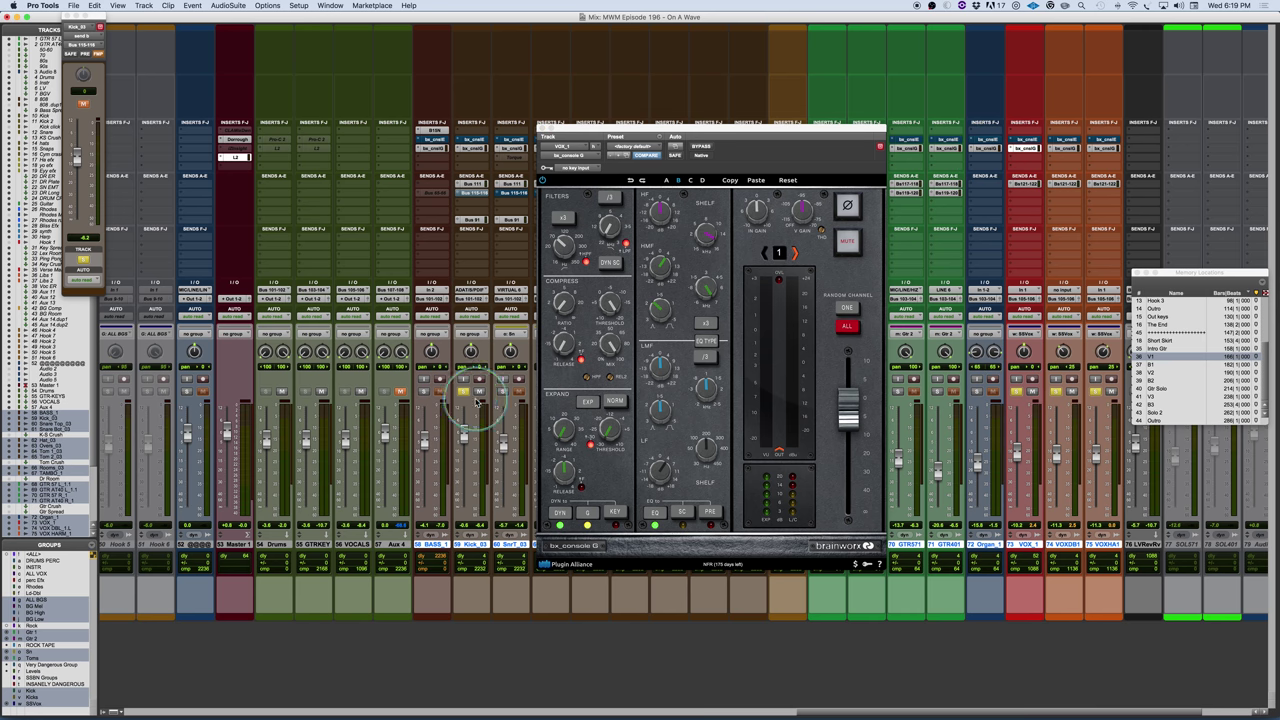
pyautogui.click(464, 391)
pyautogui.press('space')
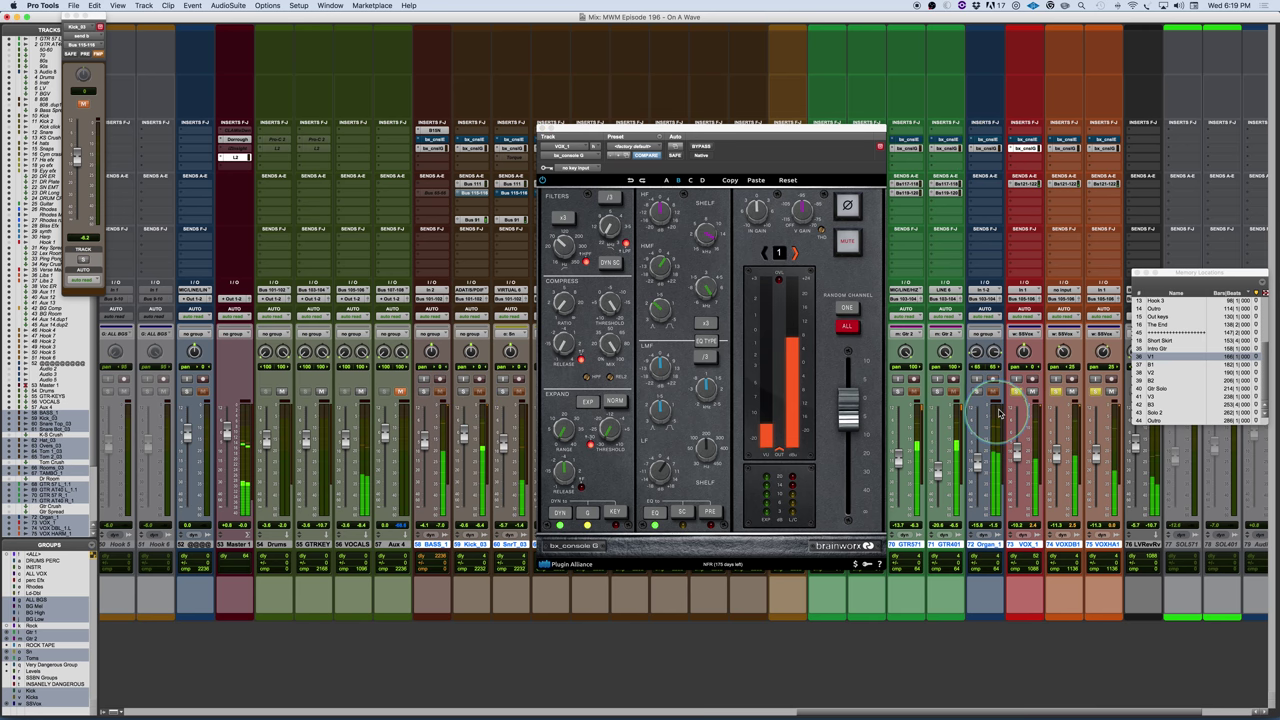
pyautogui.click(1015, 392)
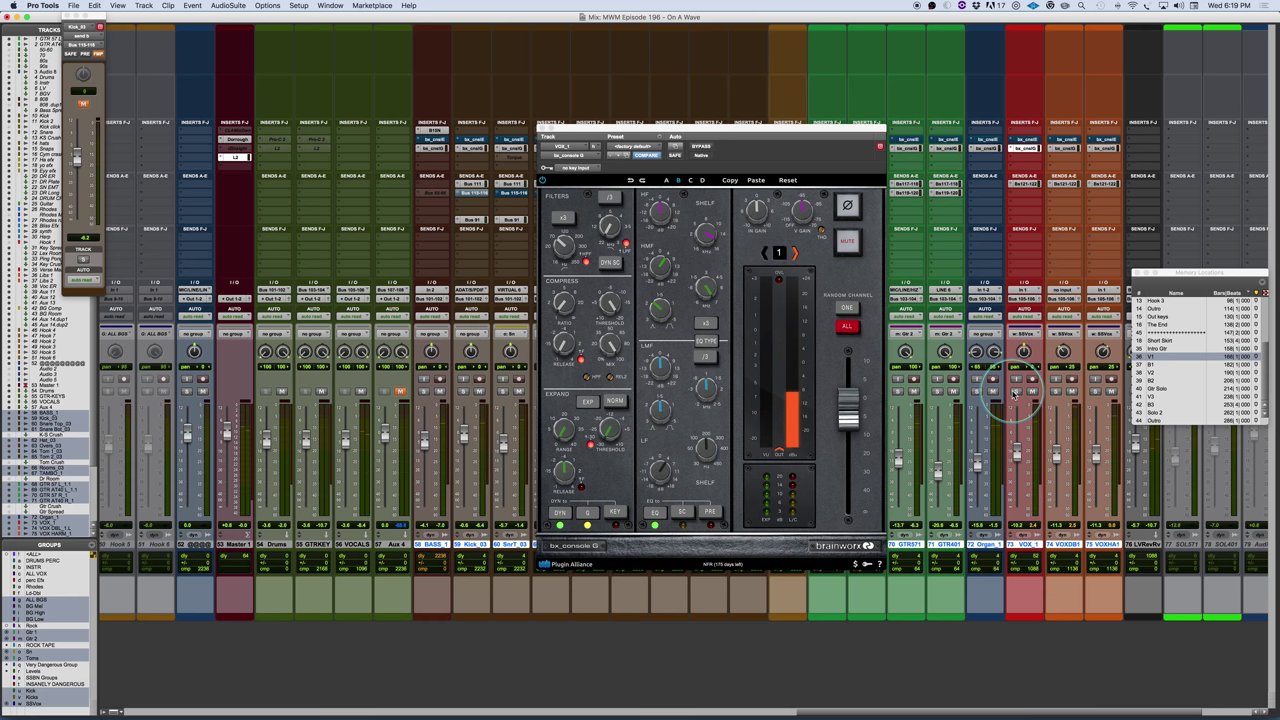
pyautogui.click(1015, 392)
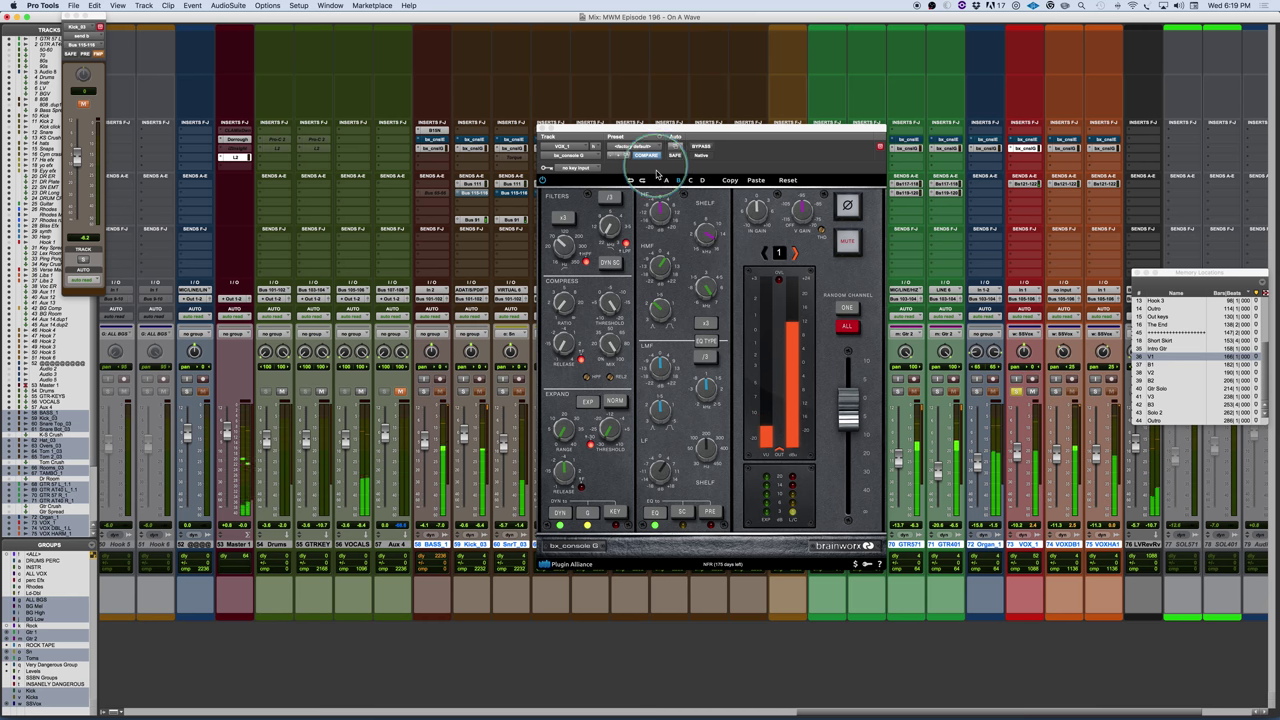
# Step: Retune VOX_1's high-mid EQ gain down from +4.0 dB, briefly to 0.5 dB, and play the mix
pyautogui.moveTo(658, 272)
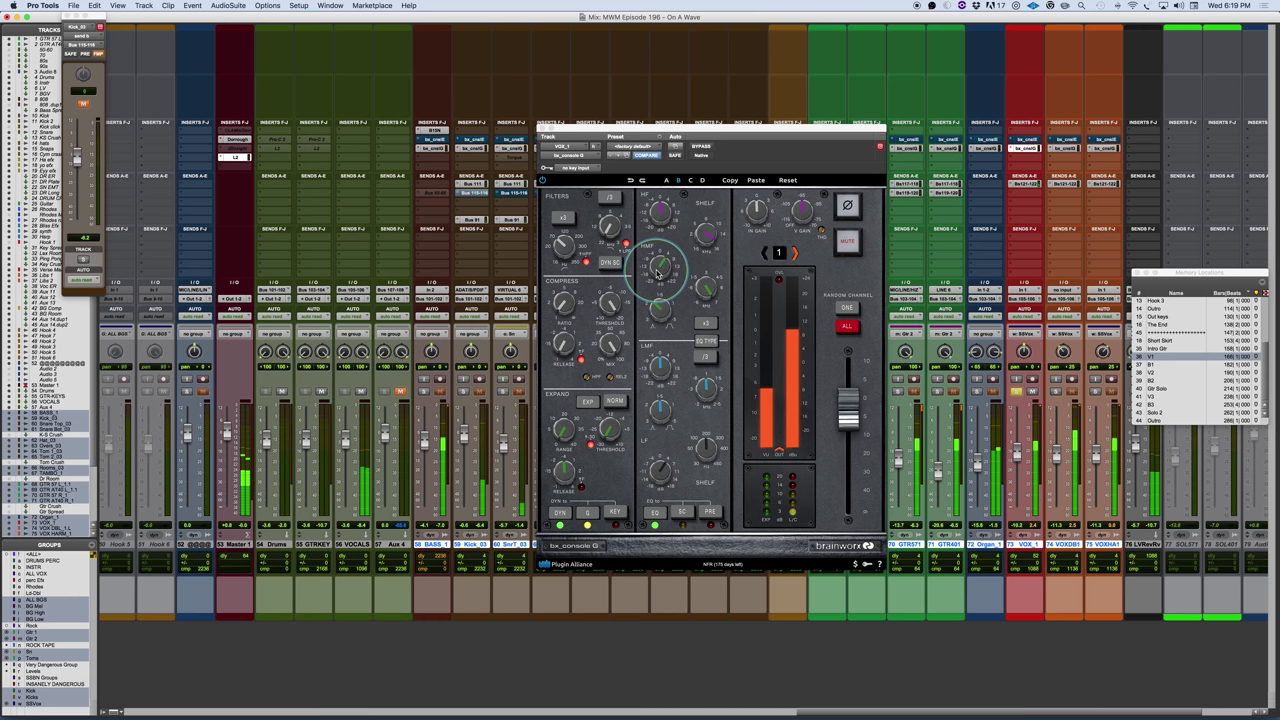
pyautogui.moveTo(657, 272); pyautogui.dragTo(658, 252)
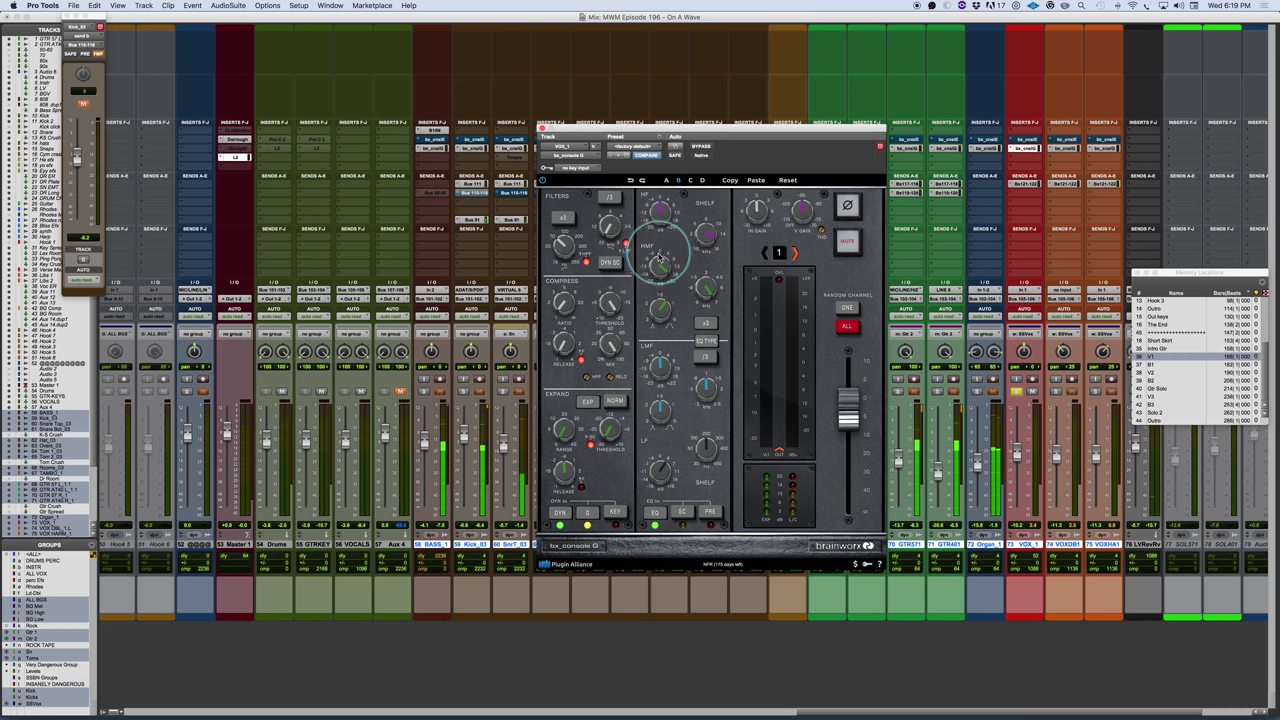
pyautogui.moveTo(657, 265); pyautogui.dragTo(660, 285)
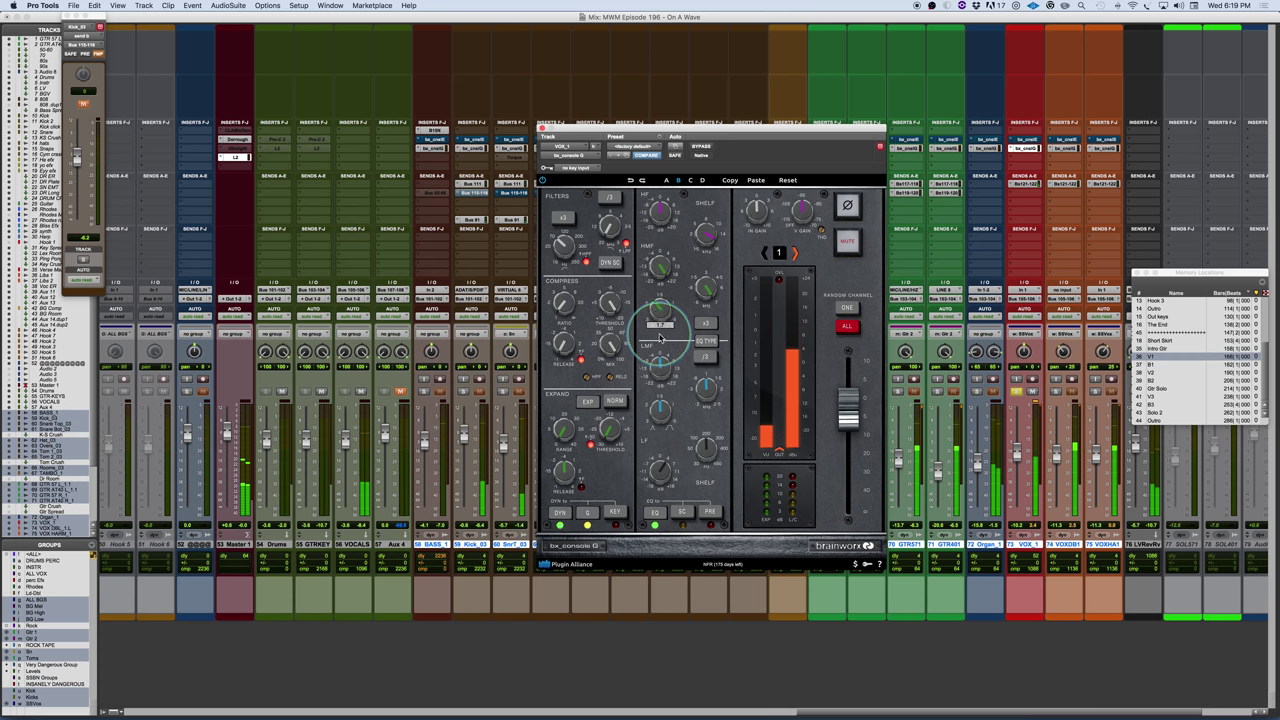
pyautogui.moveTo(657, 264); pyautogui.dragTo(665, 276)
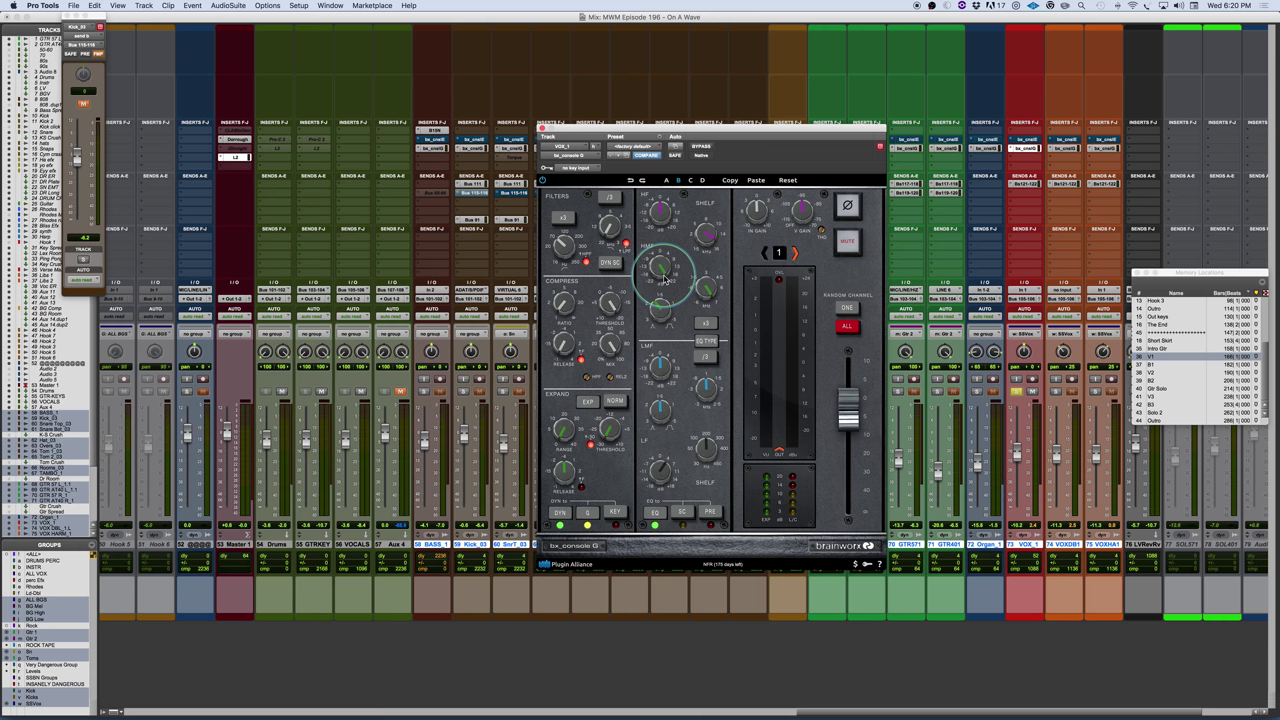
pyautogui.press('space')
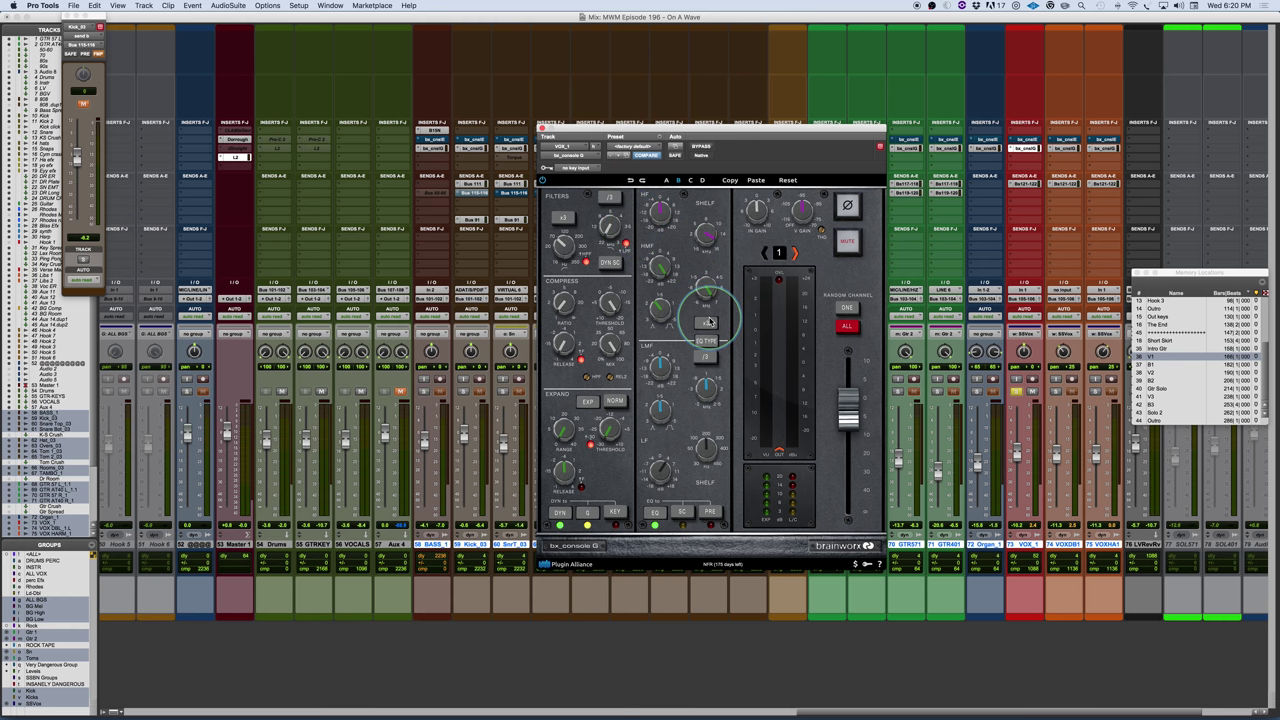
# Step: Refocus the mixer and toggle the SC side-chain switch in VOX_1's bx_console G EQ section
pyautogui.click(1020, 394)
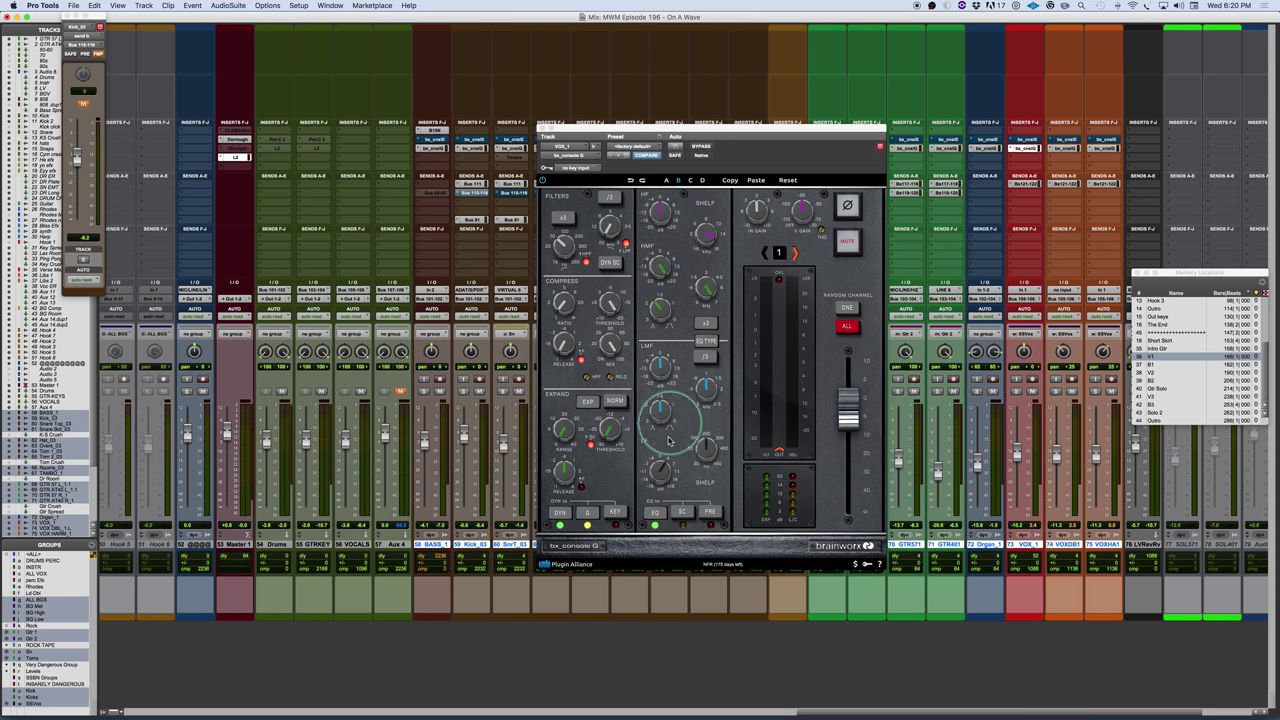
pyautogui.click(683, 514)
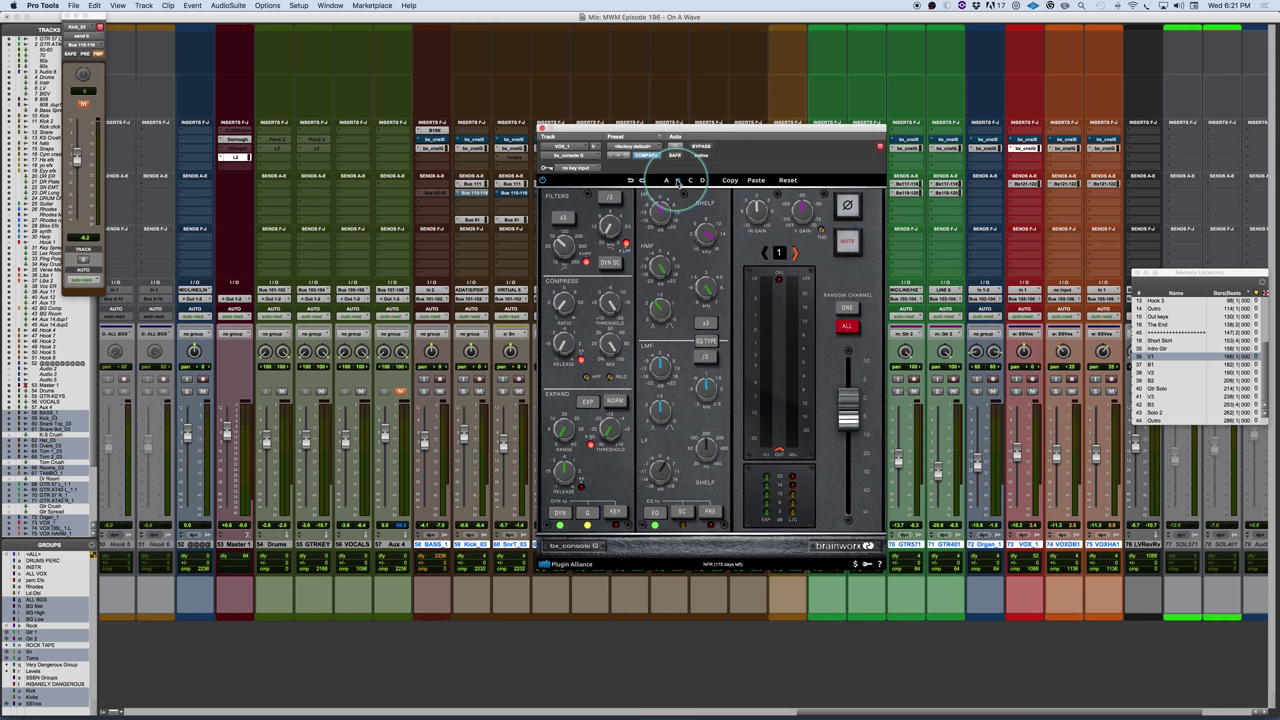
# Step: Compare slot B against A on VOX_1's bx_console G, reposition its window, and show BASS_1's instance
pyautogui.click(677, 183)
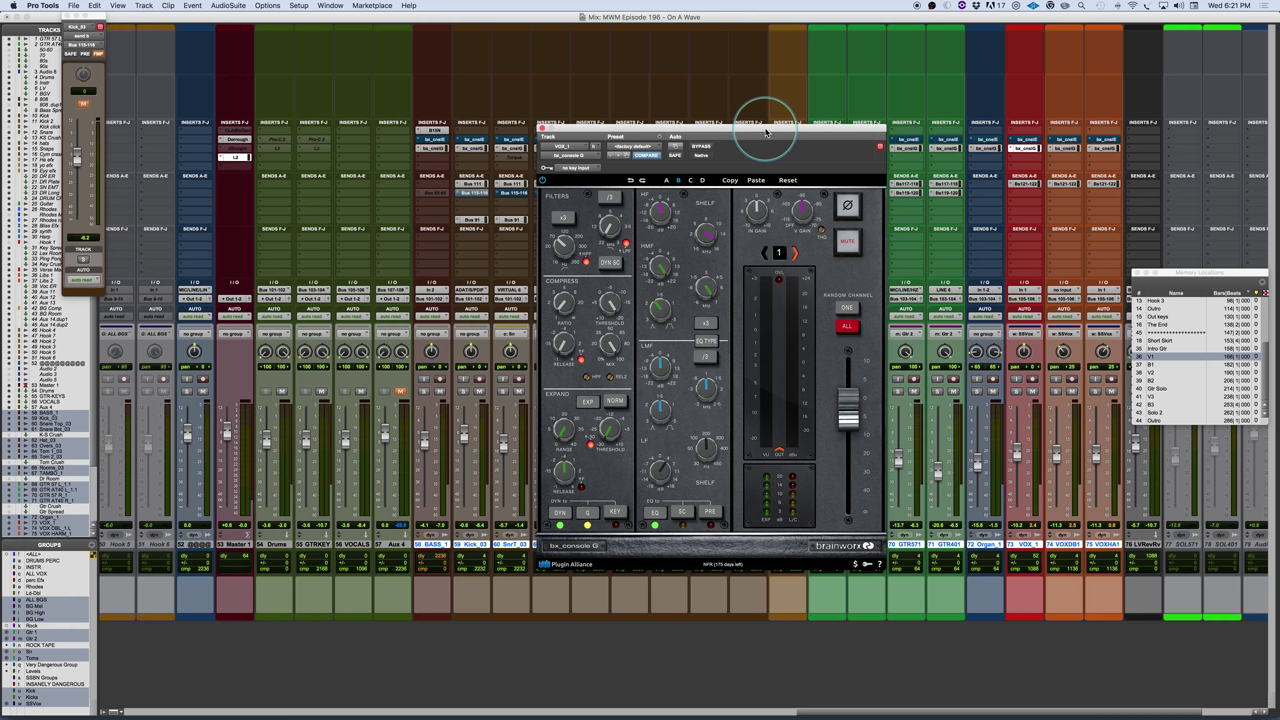
pyautogui.click(668, 181)
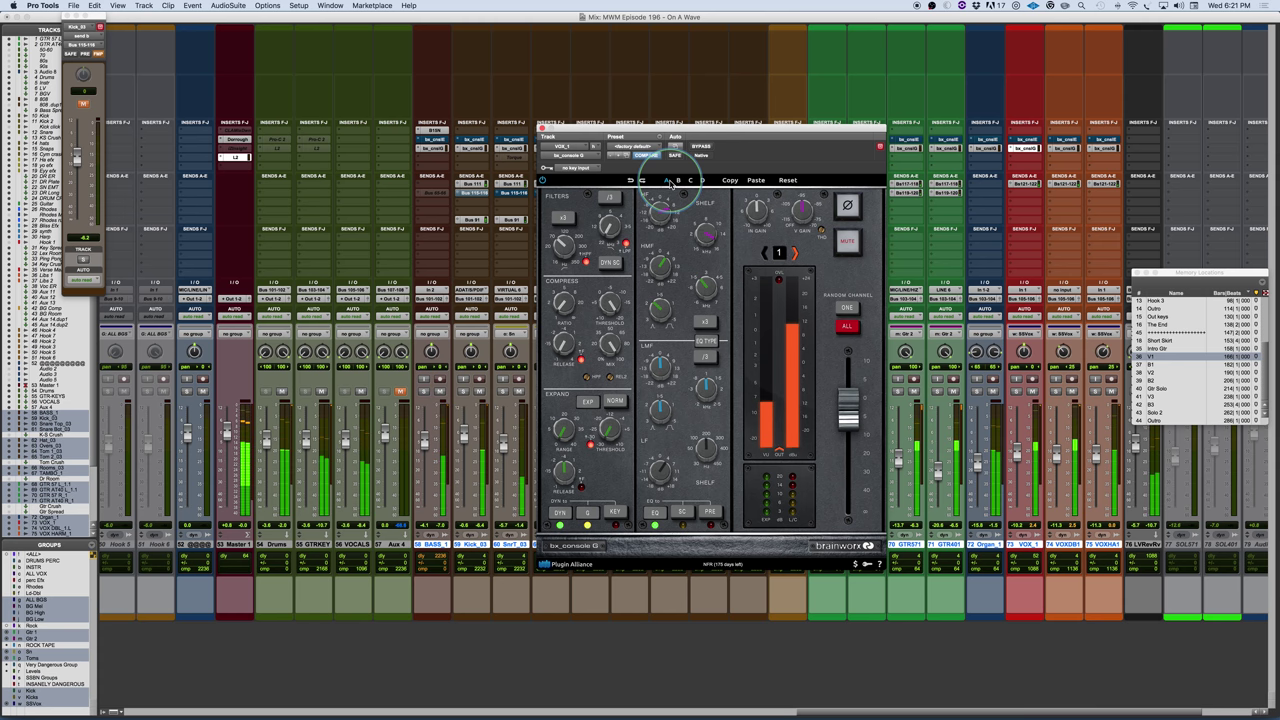
pyautogui.moveTo(591, 128); pyautogui.dragTo(462, 92)
pyautogui.moveTo(594, 93); pyautogui.dragTo(682, 96)
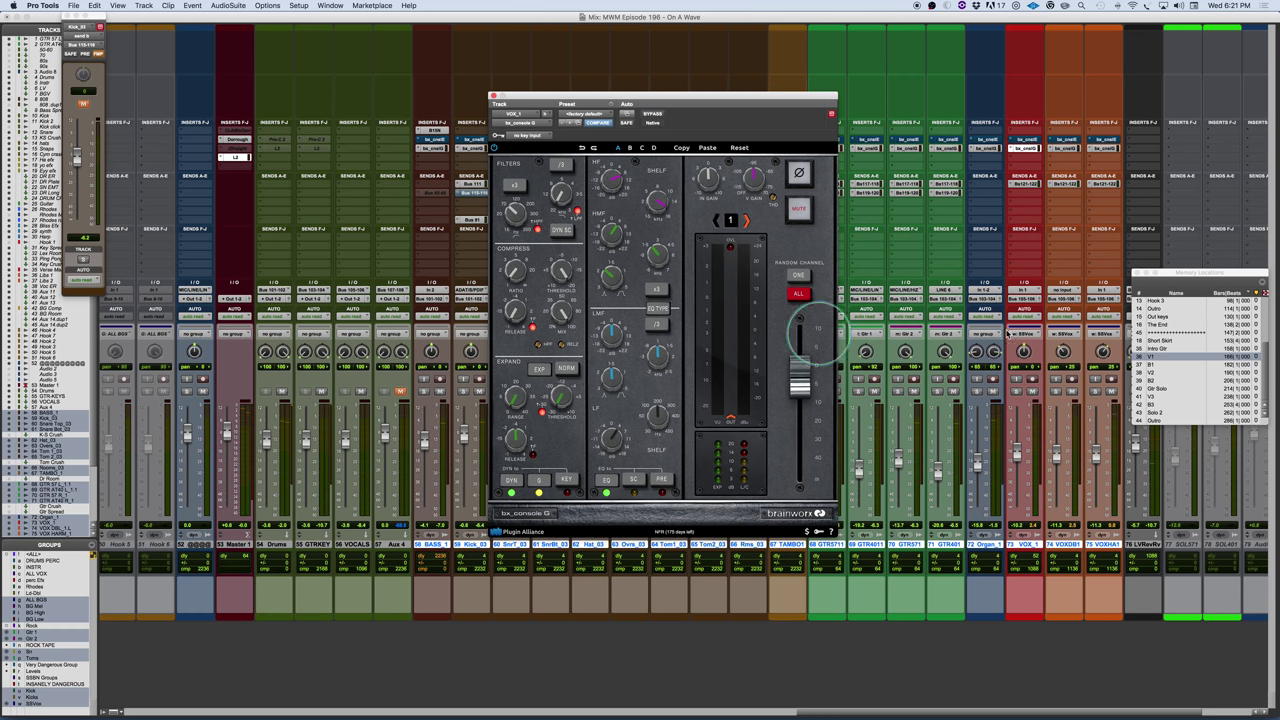
pyautogui.click(437, 148)
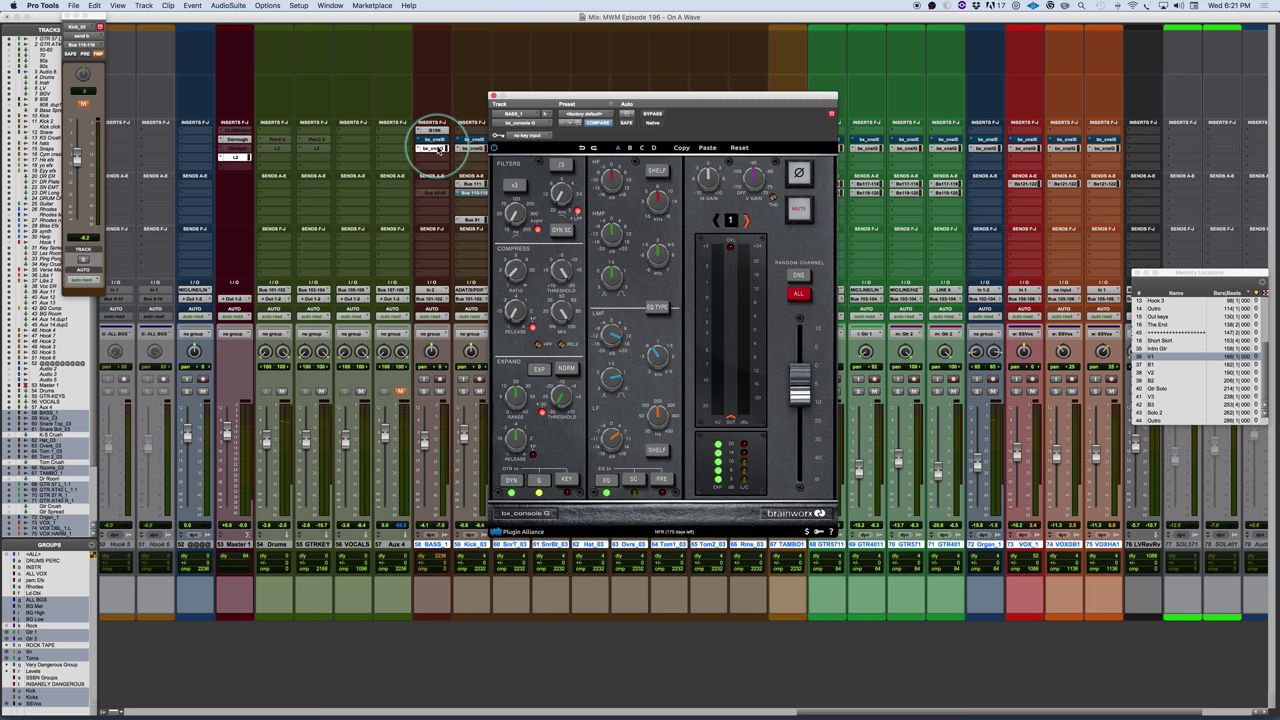
# Step: Solo the BASS_1 track
pyautogui.click(424, 392)
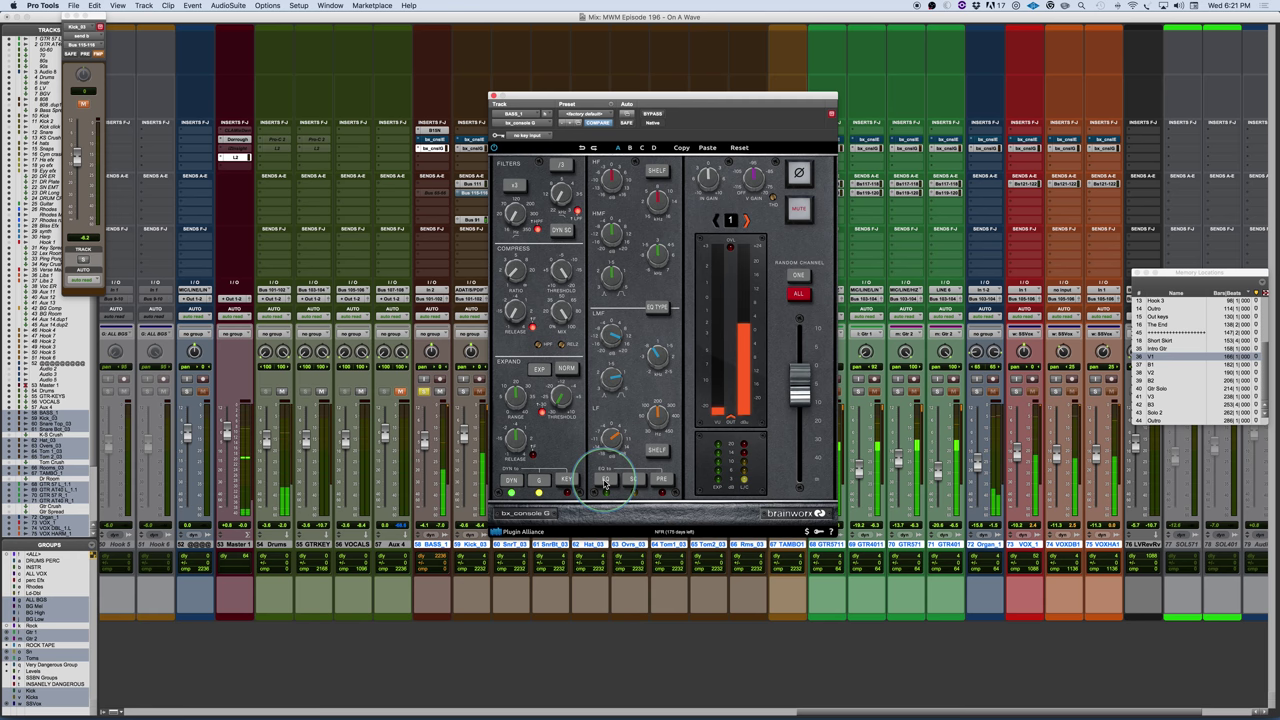
# Step: Switch on BASS_1's EQ, change its low band from SHELF to BELL, and start playback
pyautogui.click(605, 482)
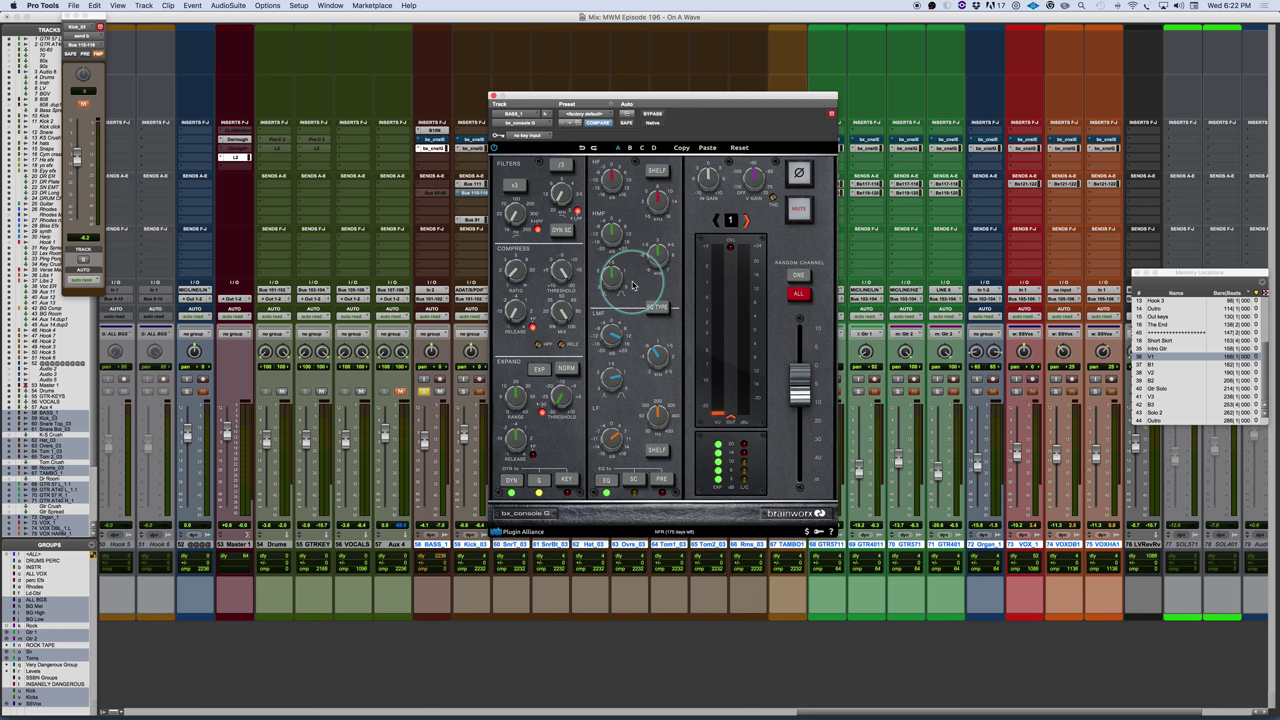
pyautogui.click(657, 452)
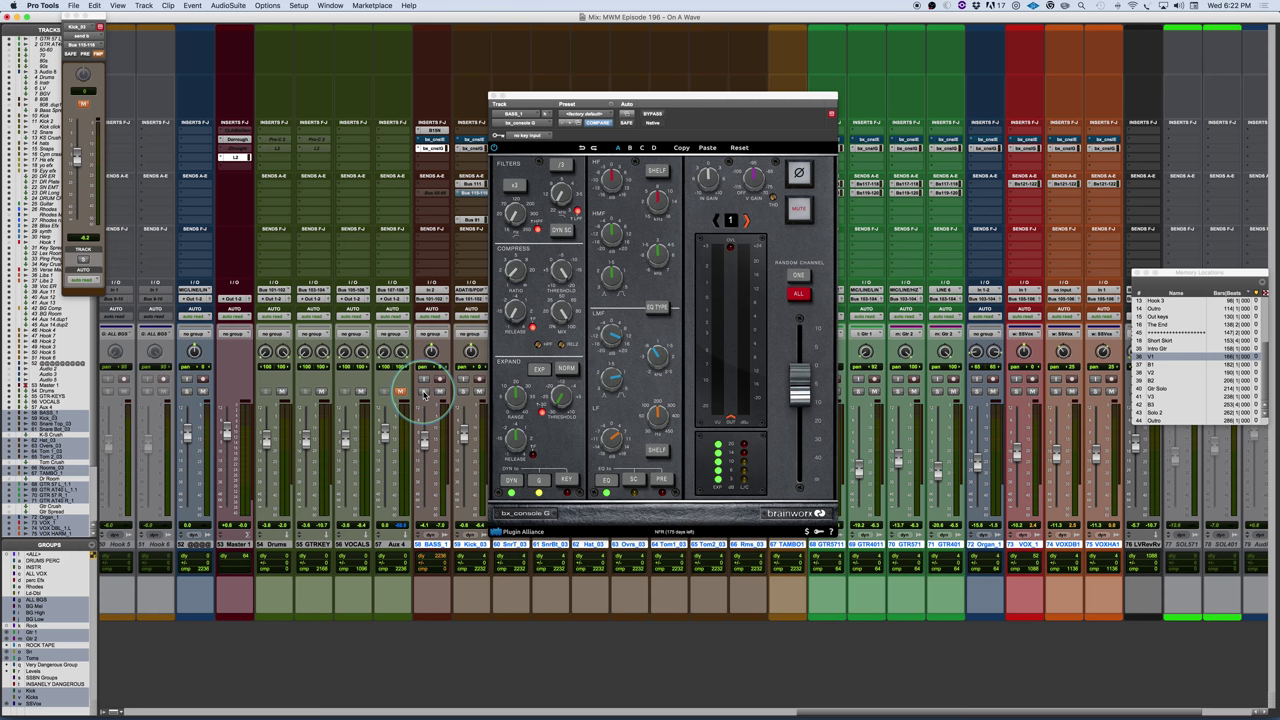
pyautogui.press('space')
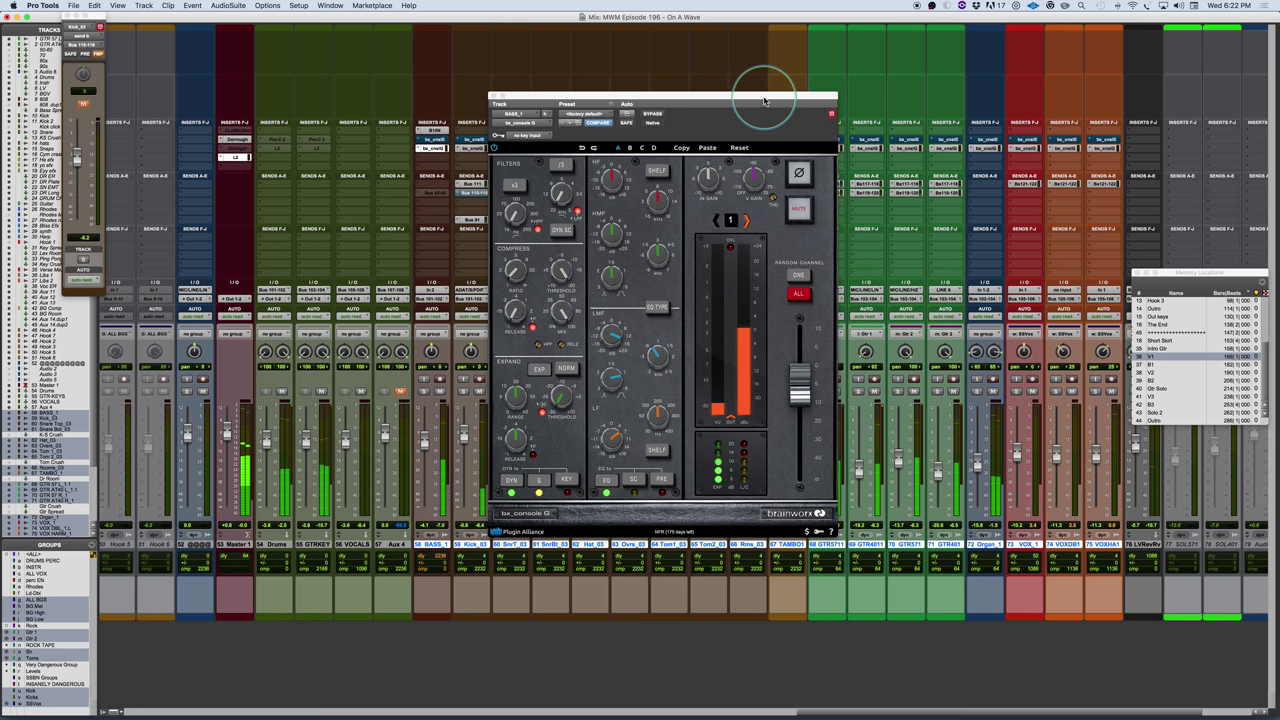
pyautogui.moveTo(764, 100); pyautogui.dragTo(768, 94)
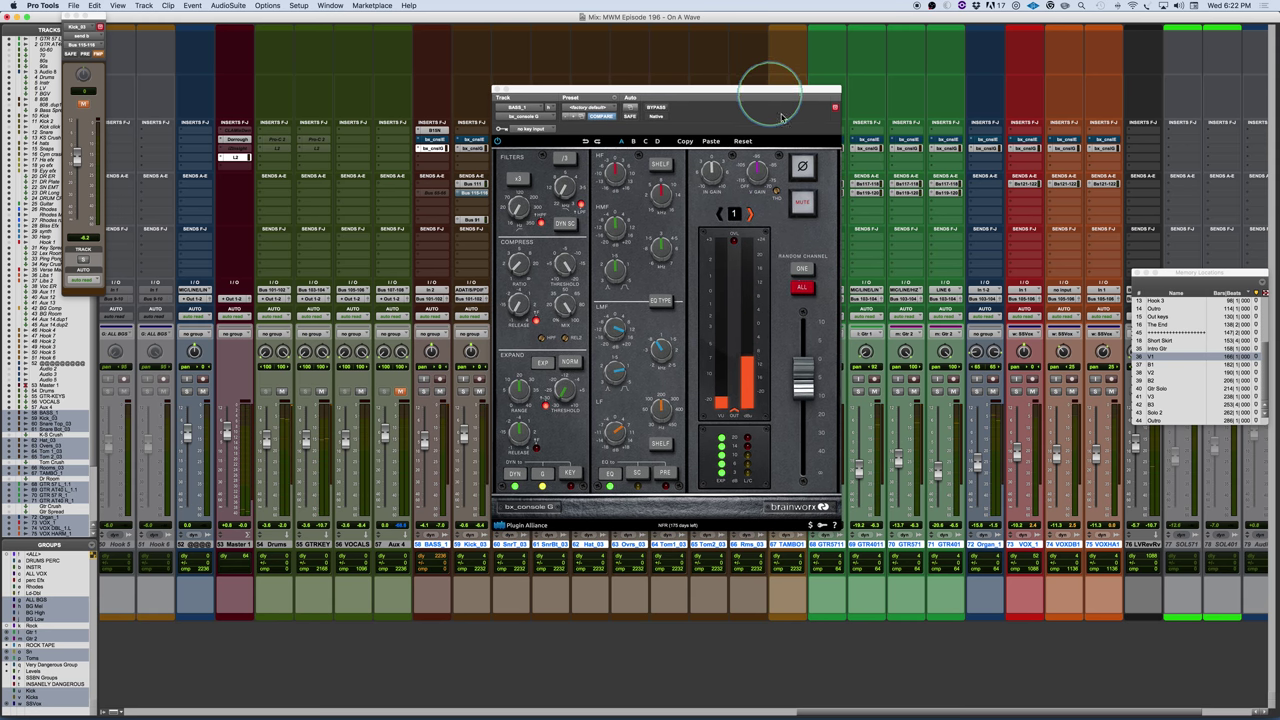
# Step: Show BASS_1's bx_console G, randomize all instances' channel numbers with ALL, and start playback
pyautogui.click(868, 150)
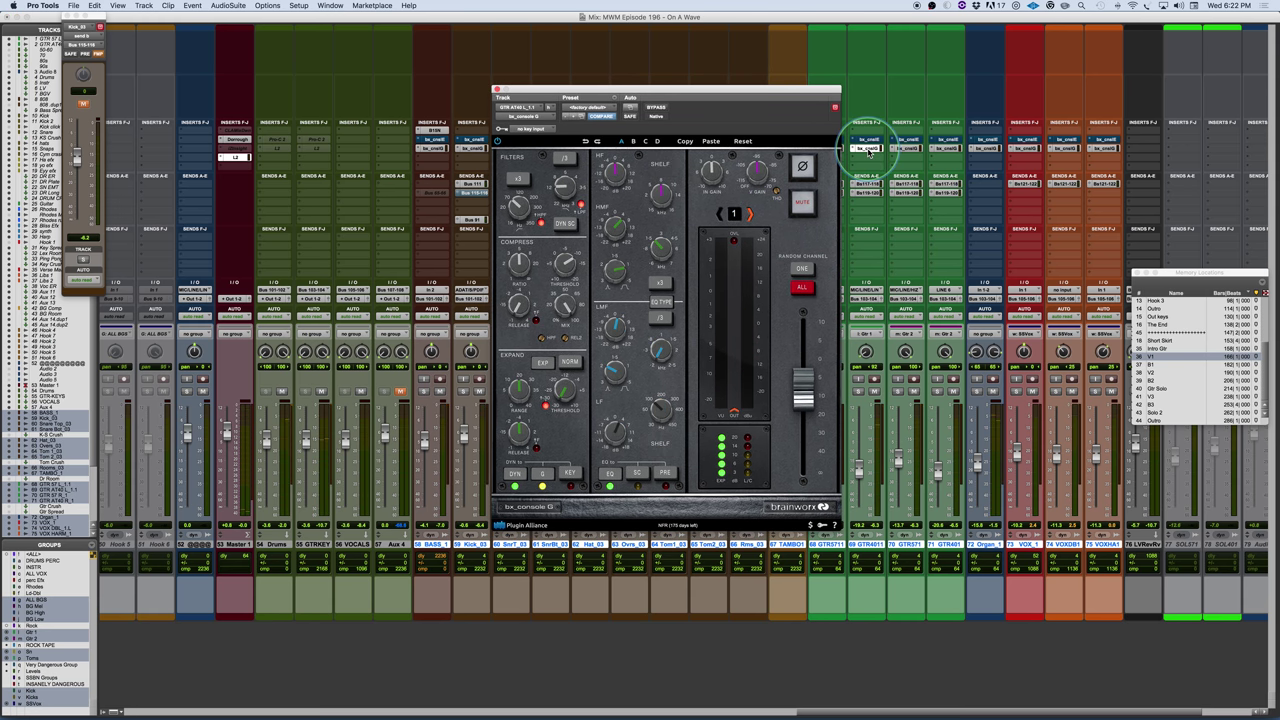
pyautogui.click(432, 150)
pyautogui.moveTo(432, 153); pyautogui.dragTo(450, 145)
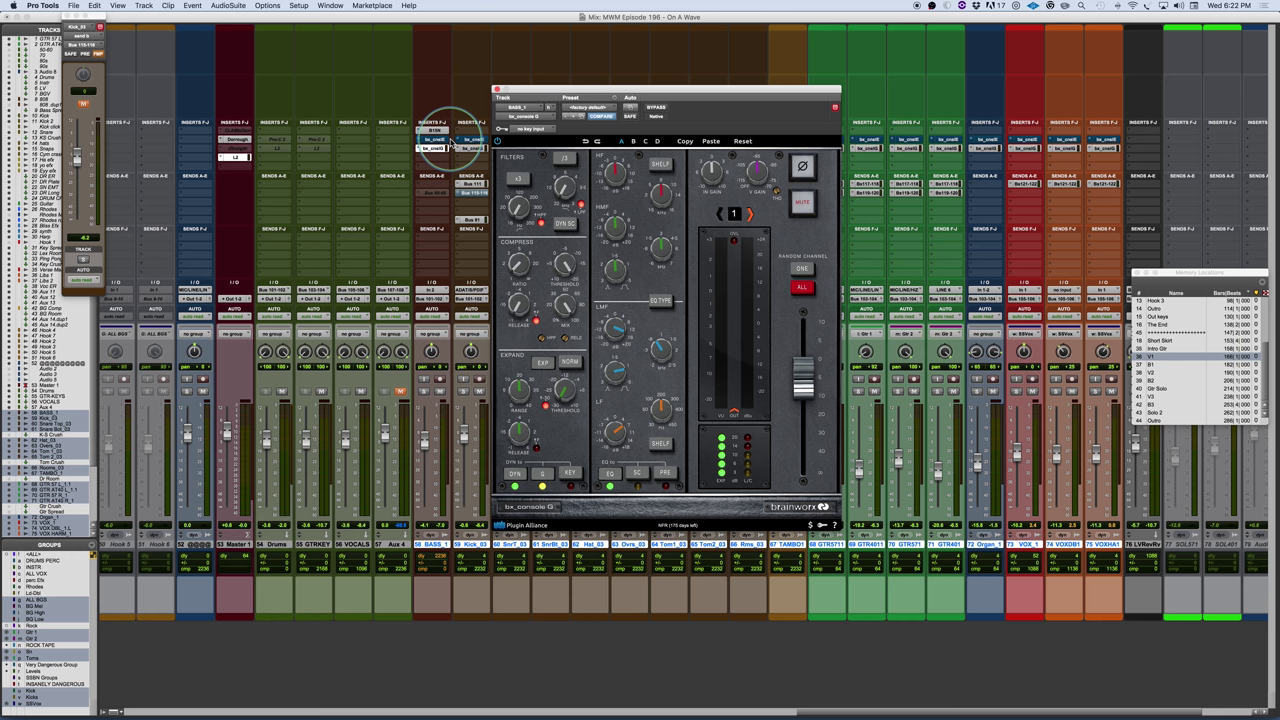
pyautogui.click(802, 288)
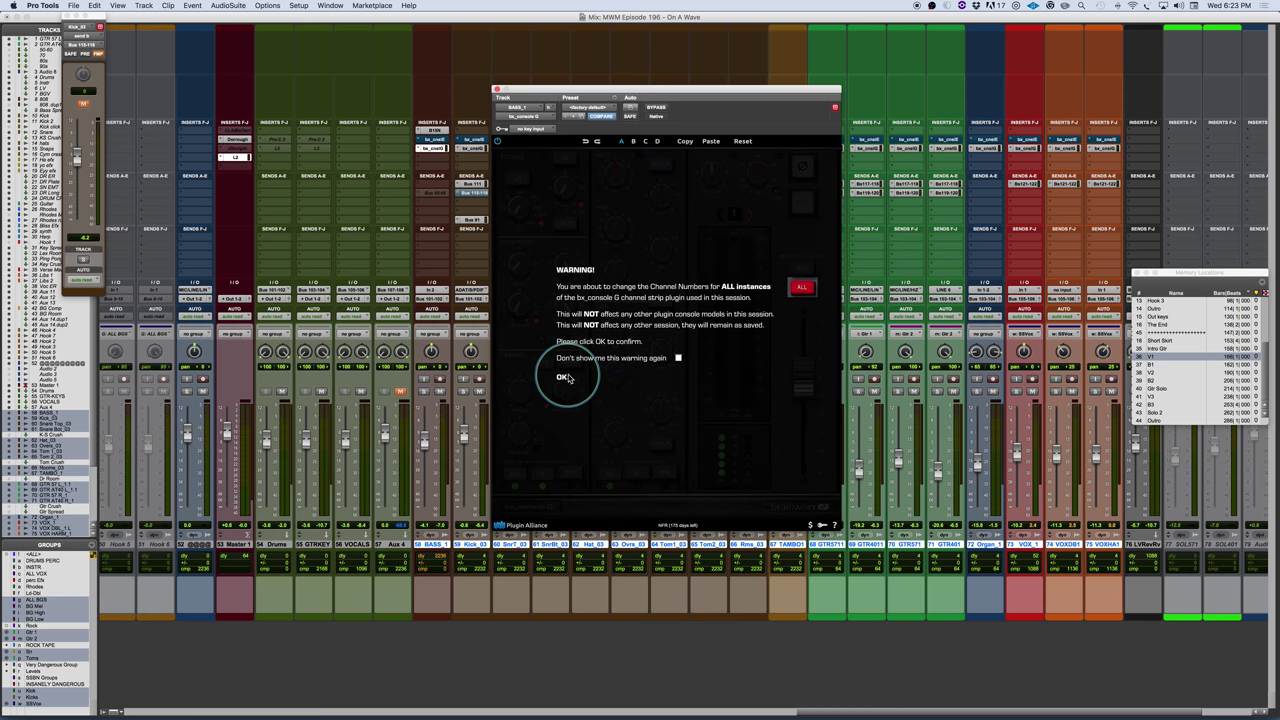
pyautogui.click(562, 378)
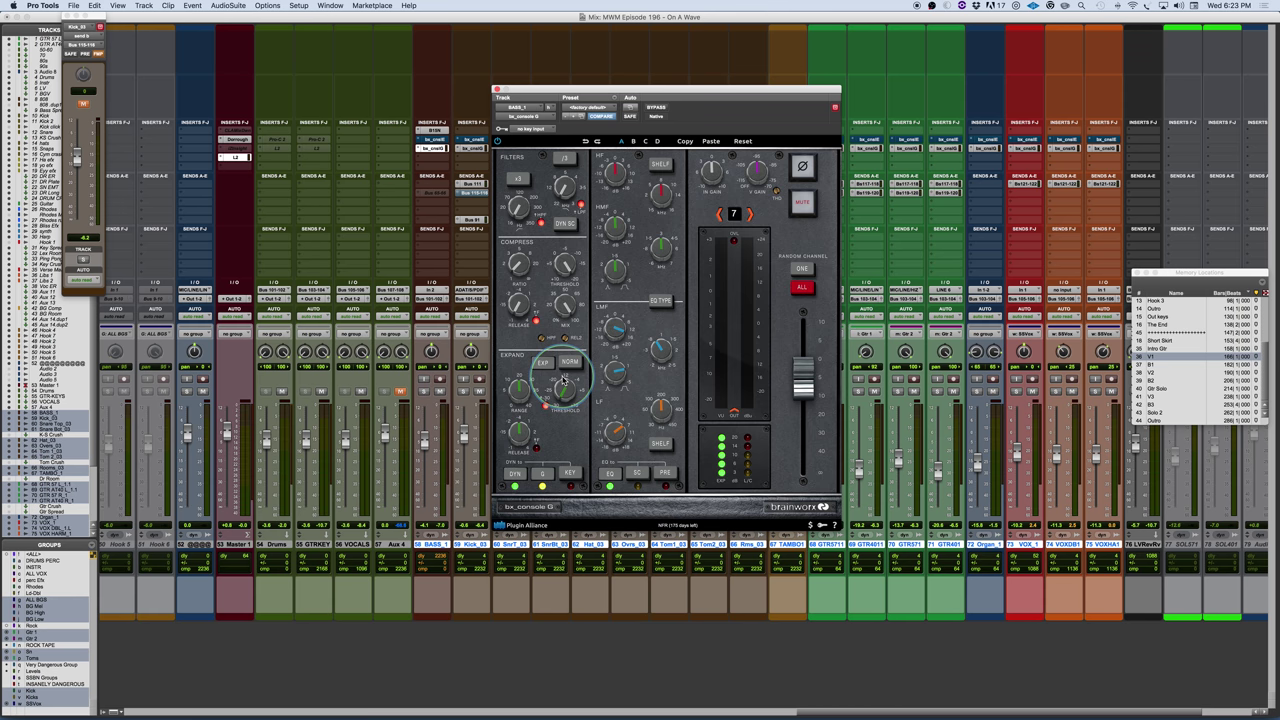
pyautogui.press('space')
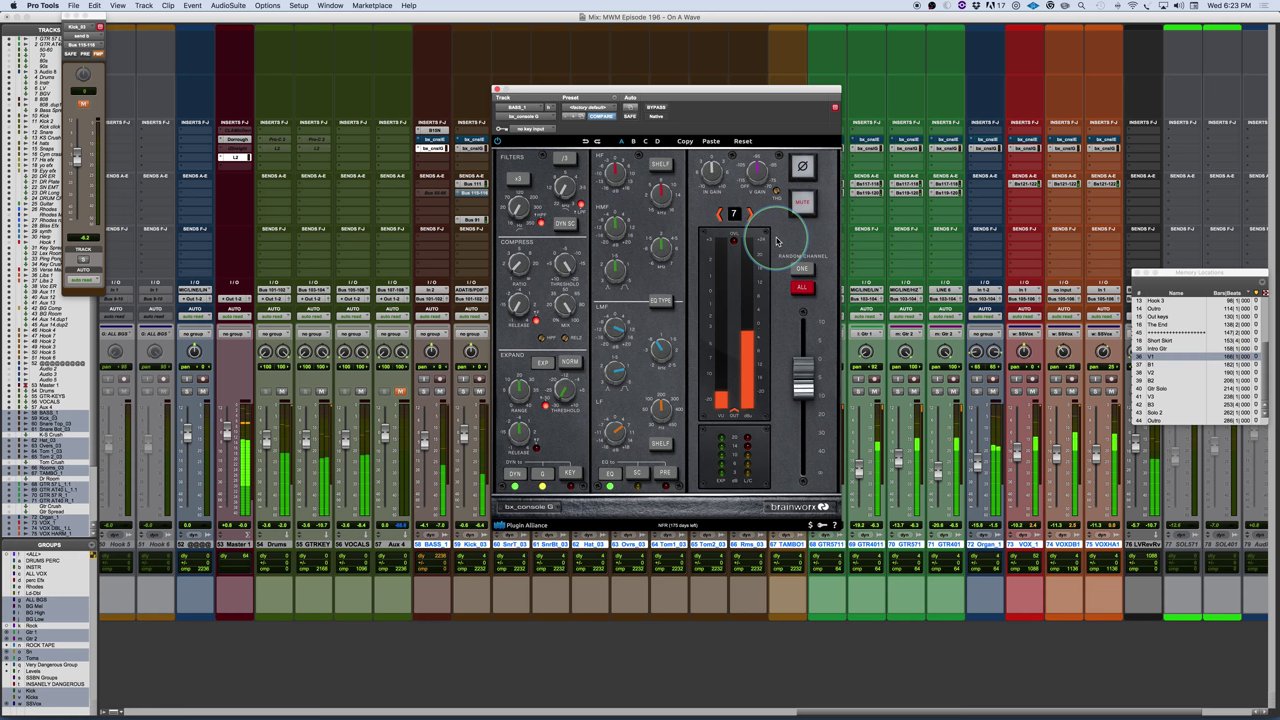
# Step: Randomize all instances' channel numbers three more times, leaving BASS_1 on channel 60
pyautogui.click(801, 288)
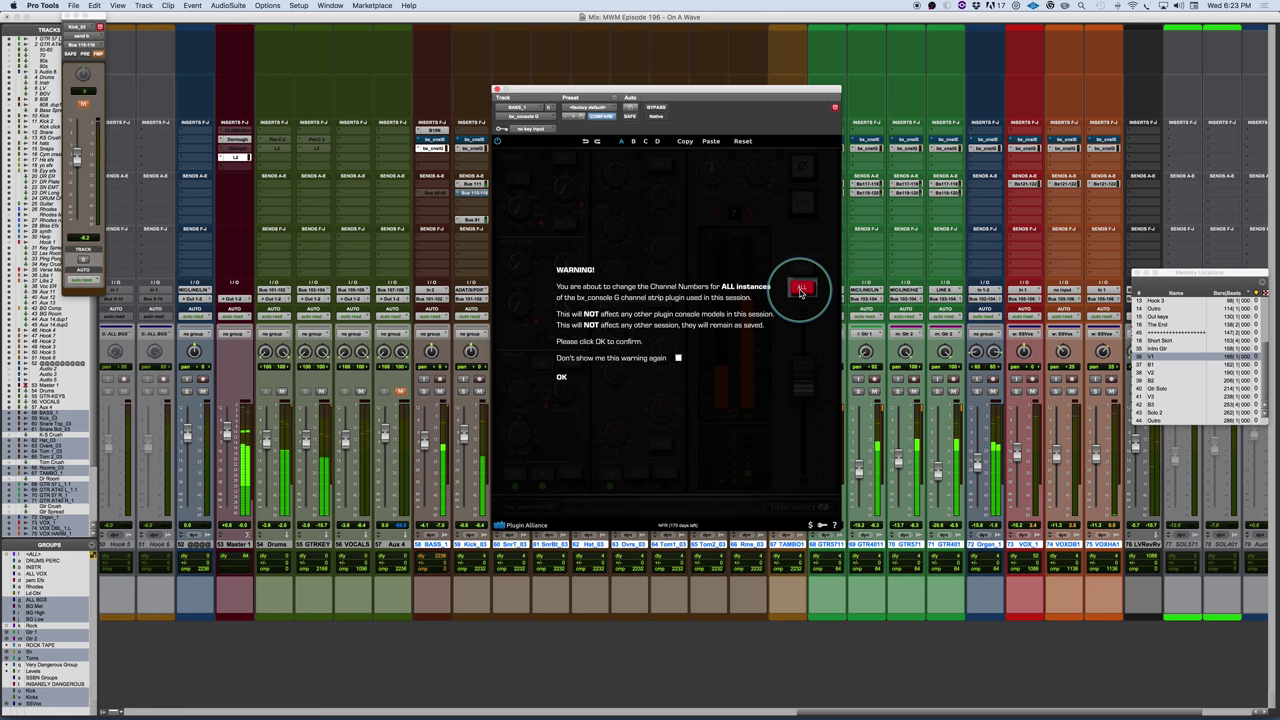
pyautogui.click(565, 376)
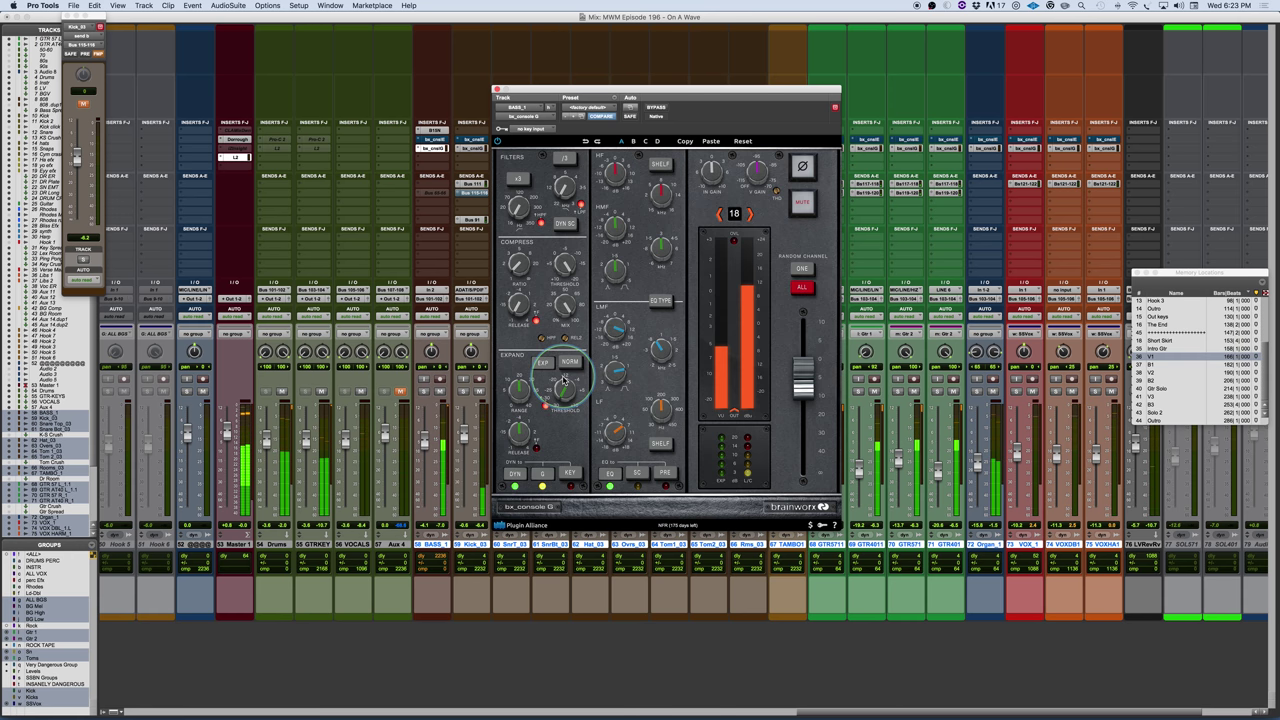
pyautogui.click(803, 288)
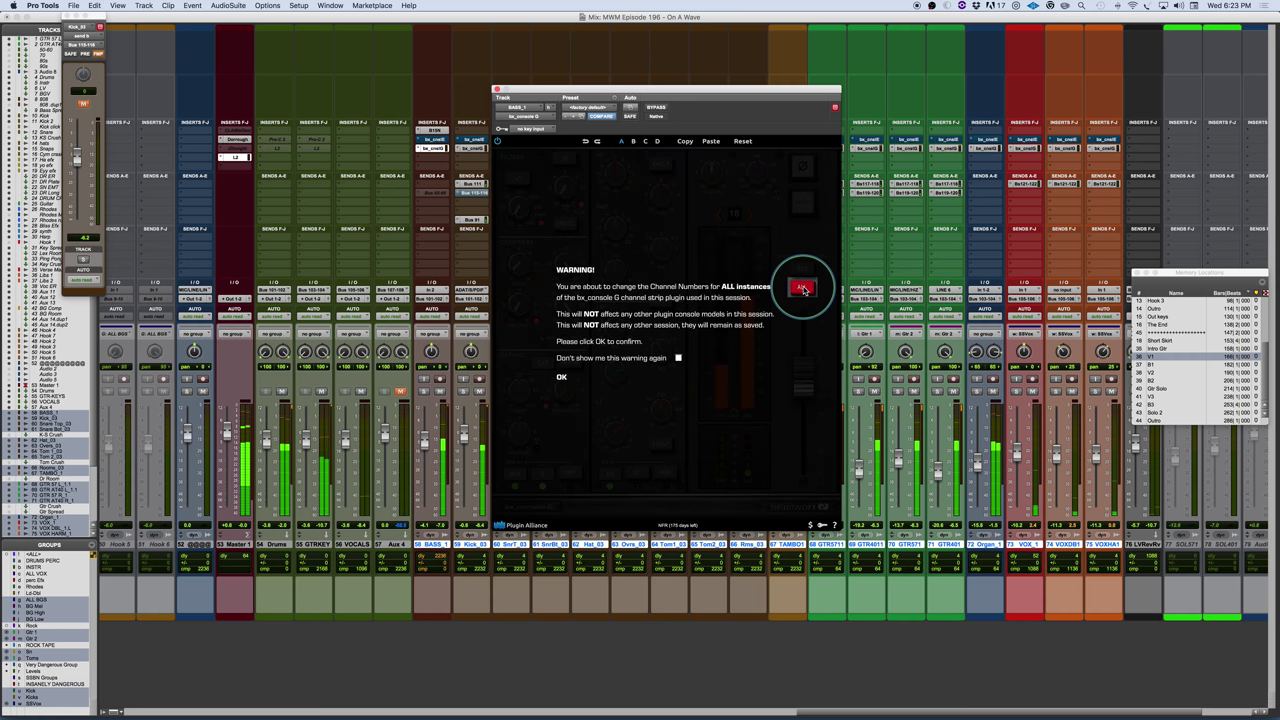
pyautogui.click(561, 378)
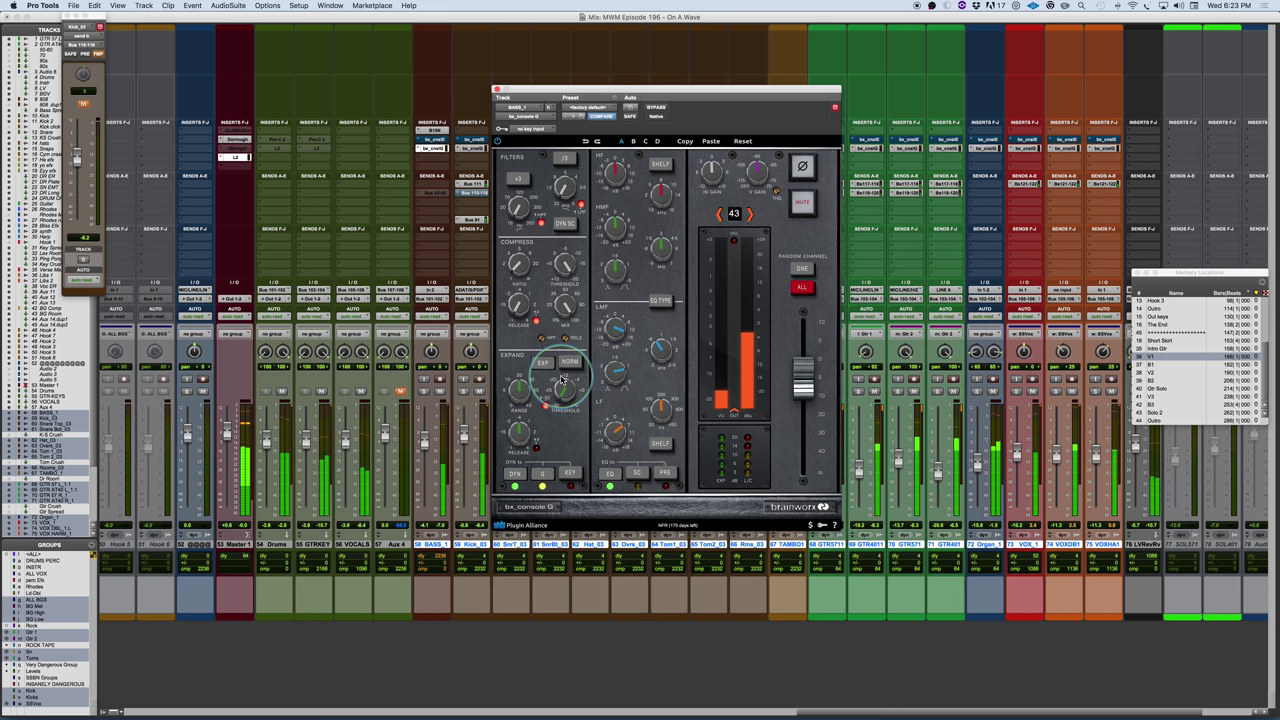
pyautogui.click(800, 289)
pyautogui.click(561, 378)
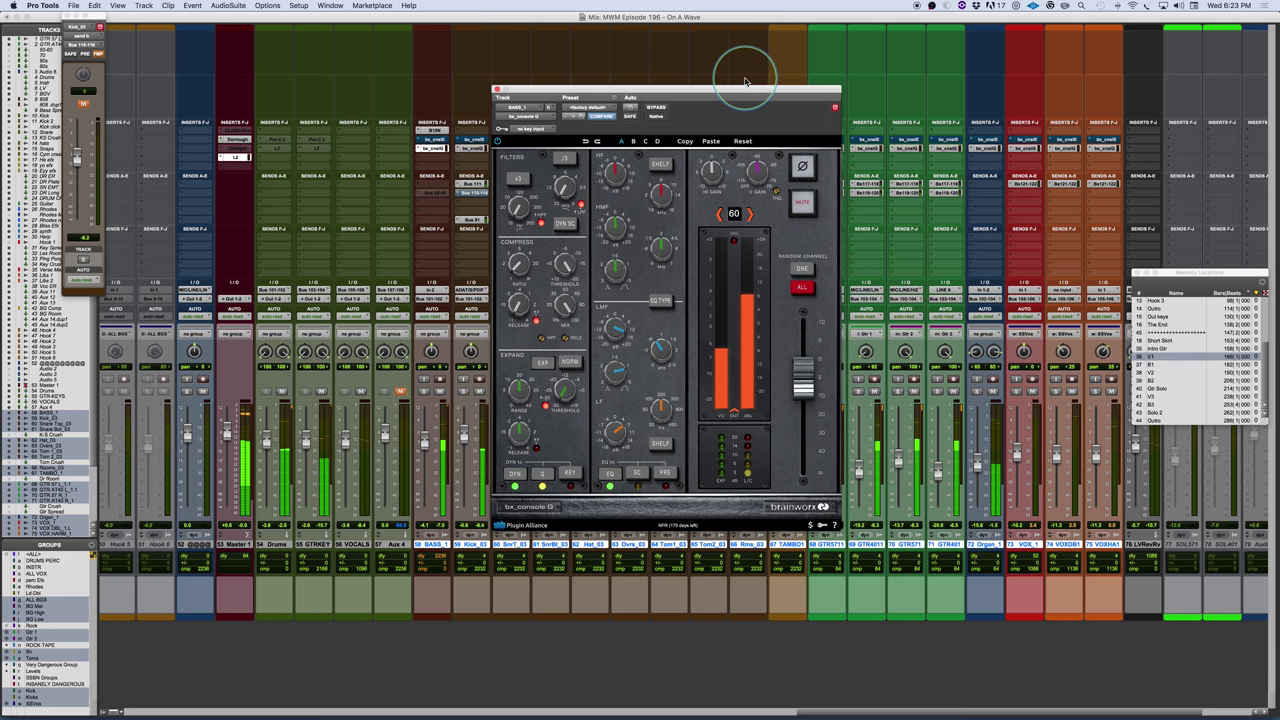
# Step: Reposition BASS_1's bx_console G window higher and further to the right
pyautogui.moveTo(747, 90); pyautogui.dragTo(731, 89)
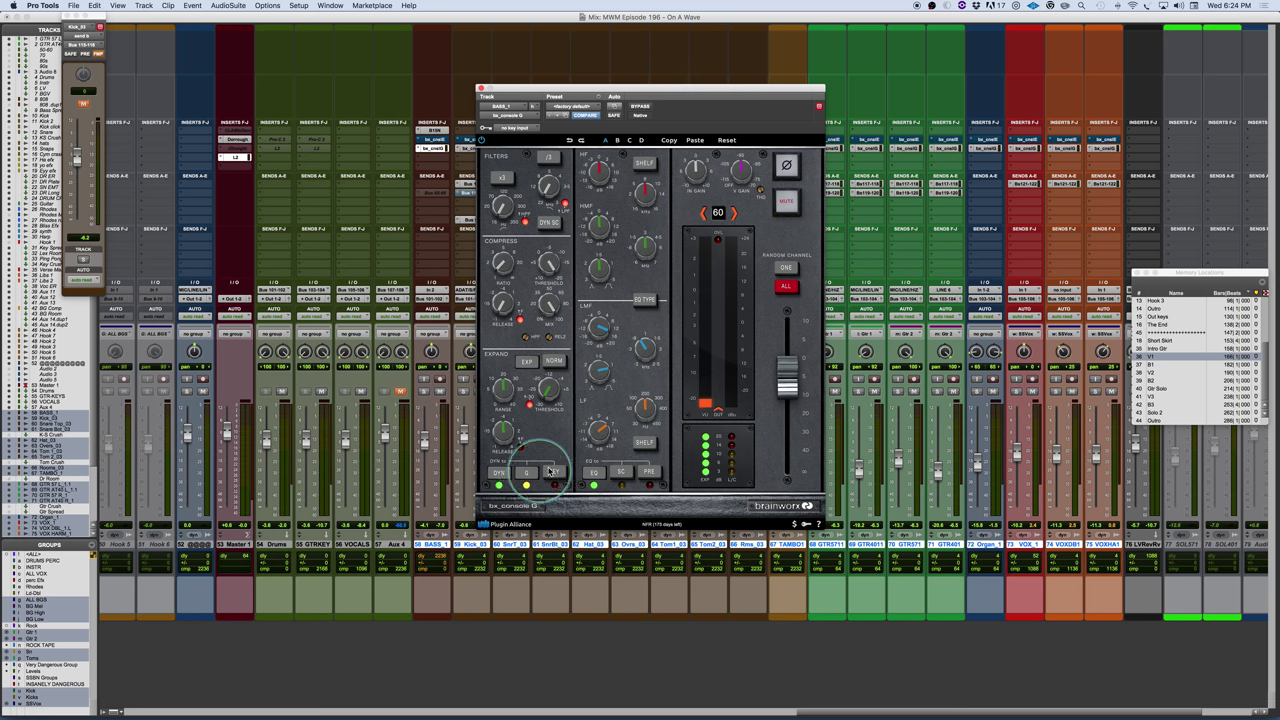
pyautogui.moveTo(626, 88); pyautogui.dragTo(651, 41)
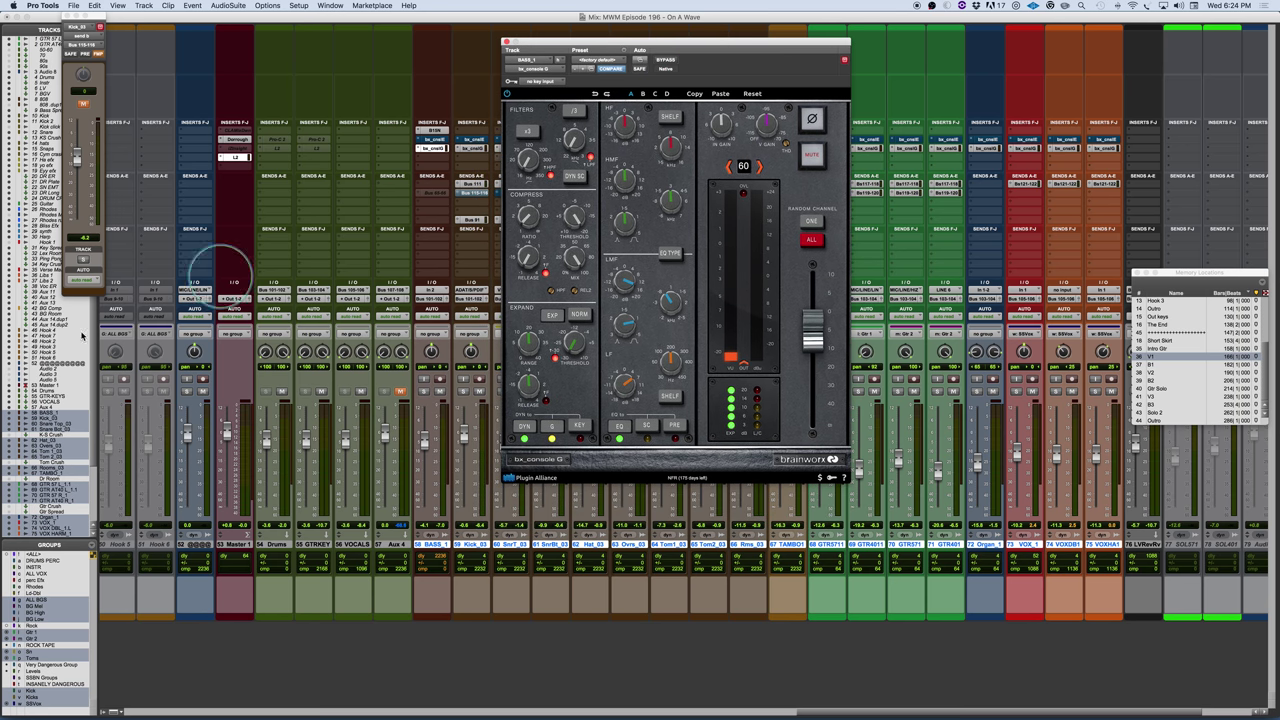
# Step: Activate the Very Dangerous Group and place GTR AT40 L_1's bx_console G beside BASS_1's
pyautogui.click(43, 665)
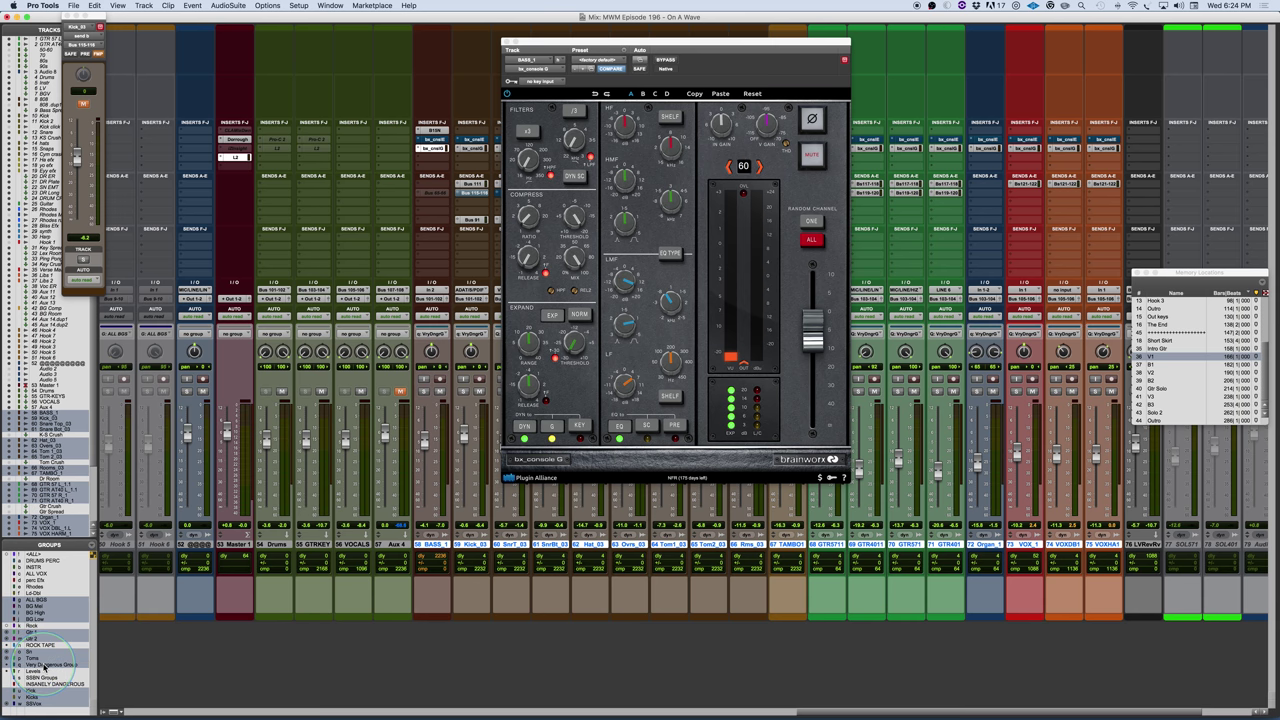
pyautogui.moveTo(690, 42); pyautogui.dragTo(575, 28)
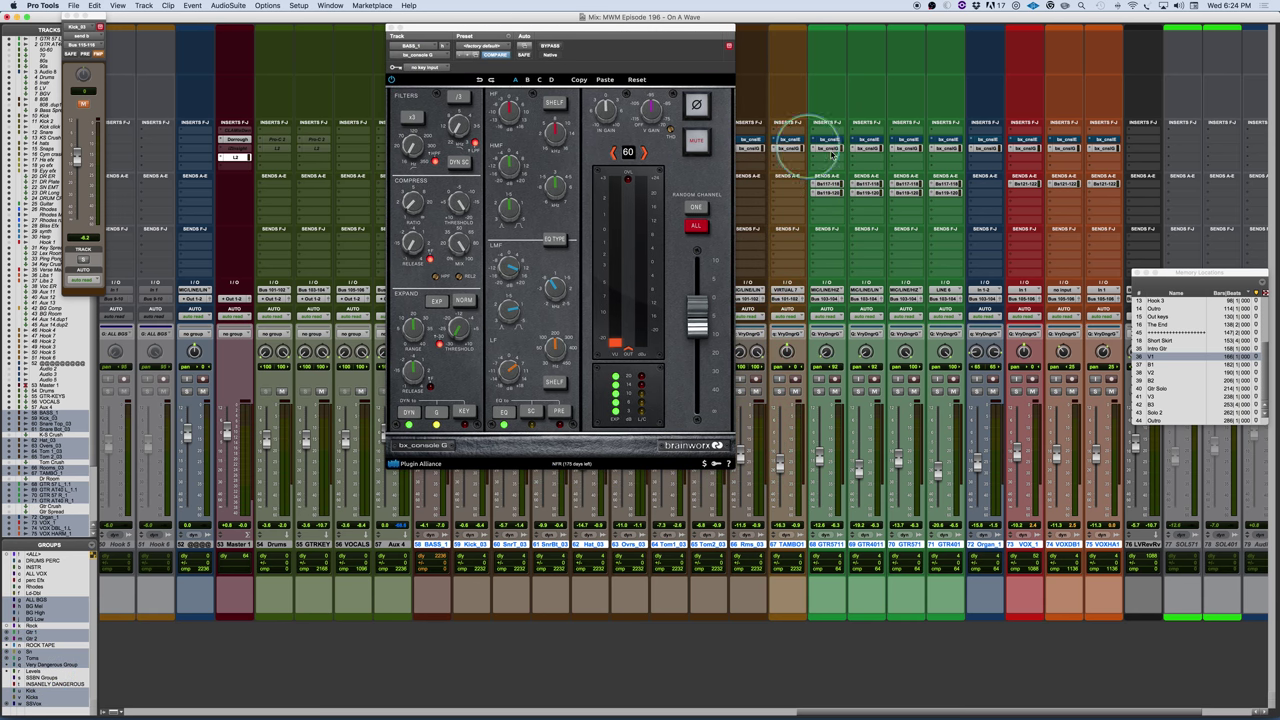
pyautogui.click(829, 148)
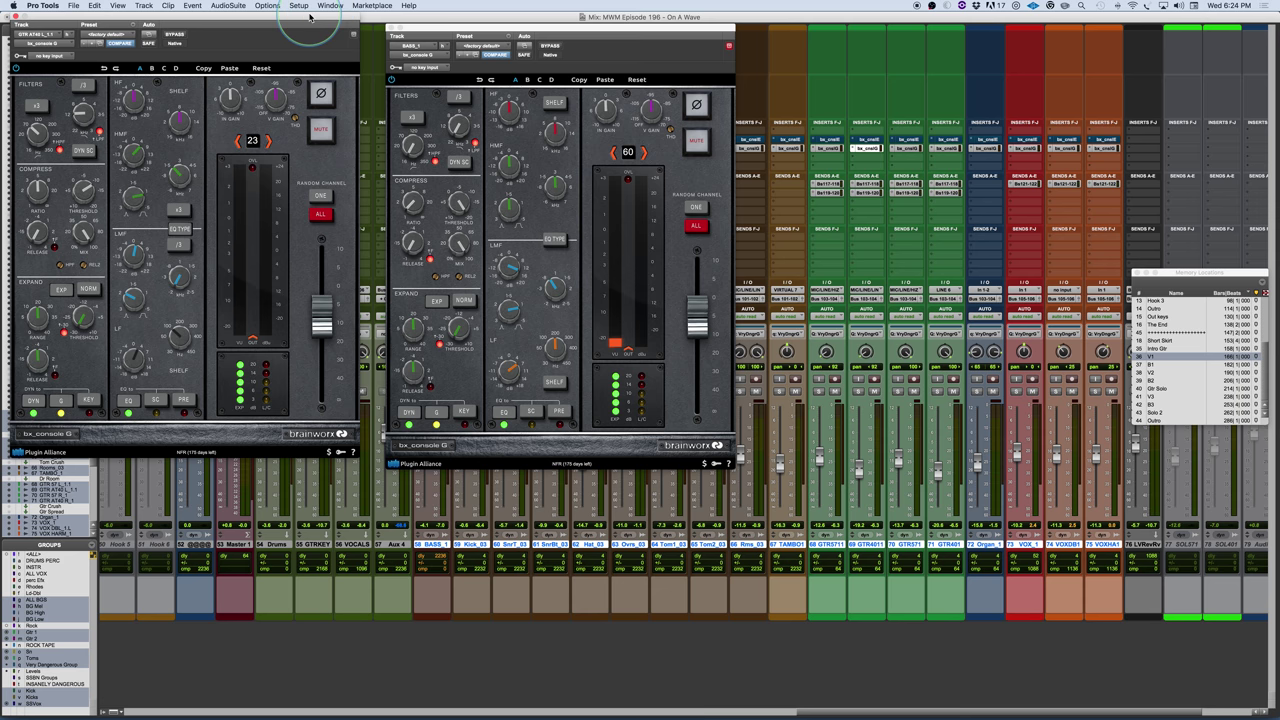
pyautogui.moveTo(310, 17); pyautogui.dragTo(1060, 16)
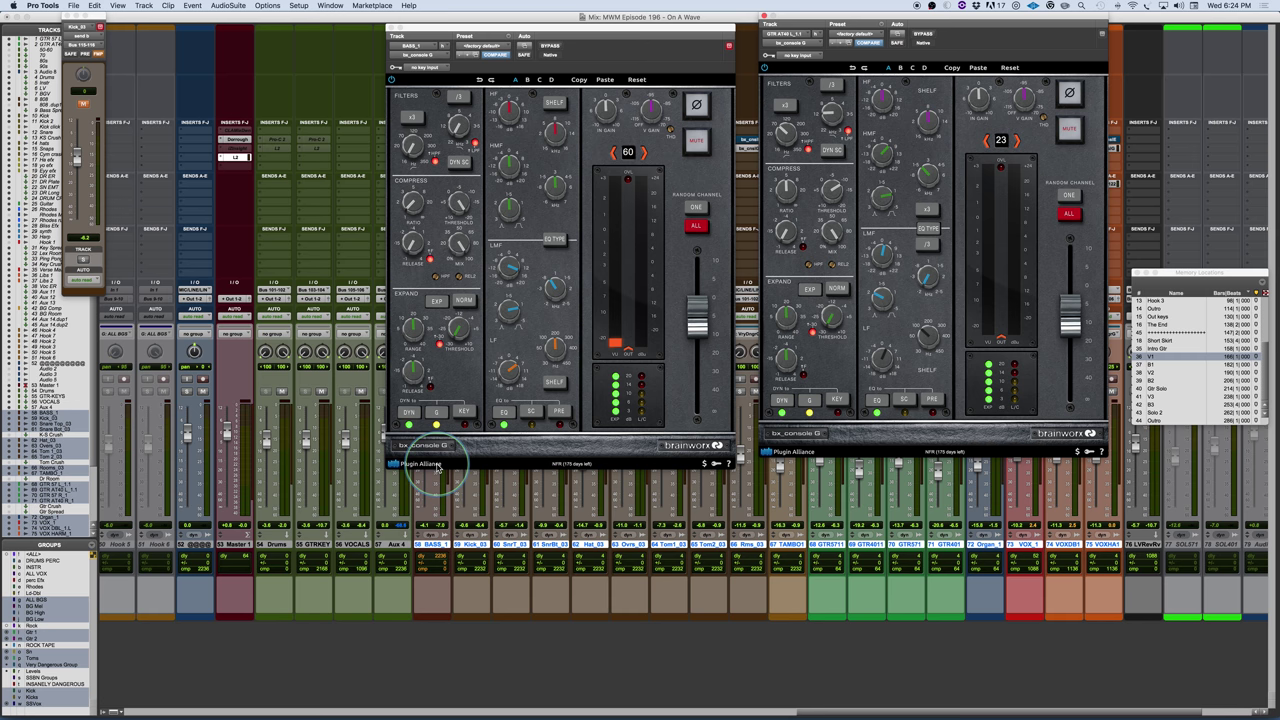
pyautogui.click(433, 413)
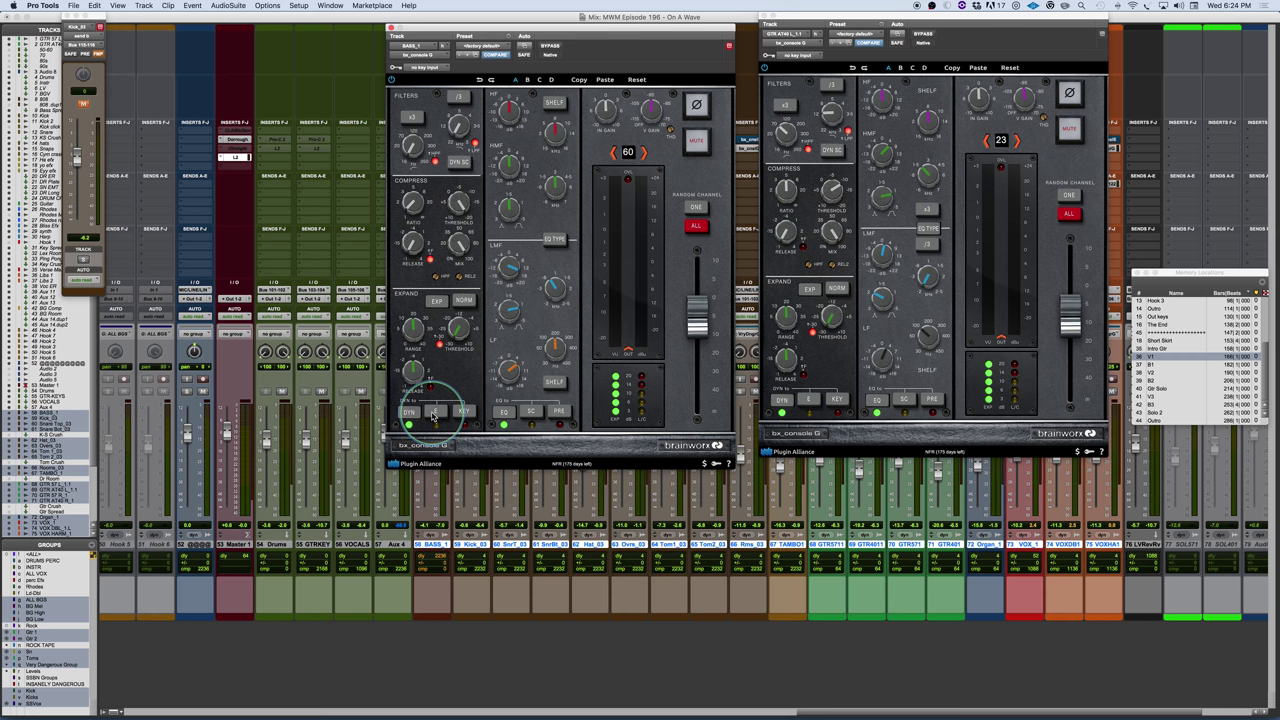
# Step: Play back while toggling the linked channels' dynamics between G and E types, ending on E
pyautogui.click(433, 413)
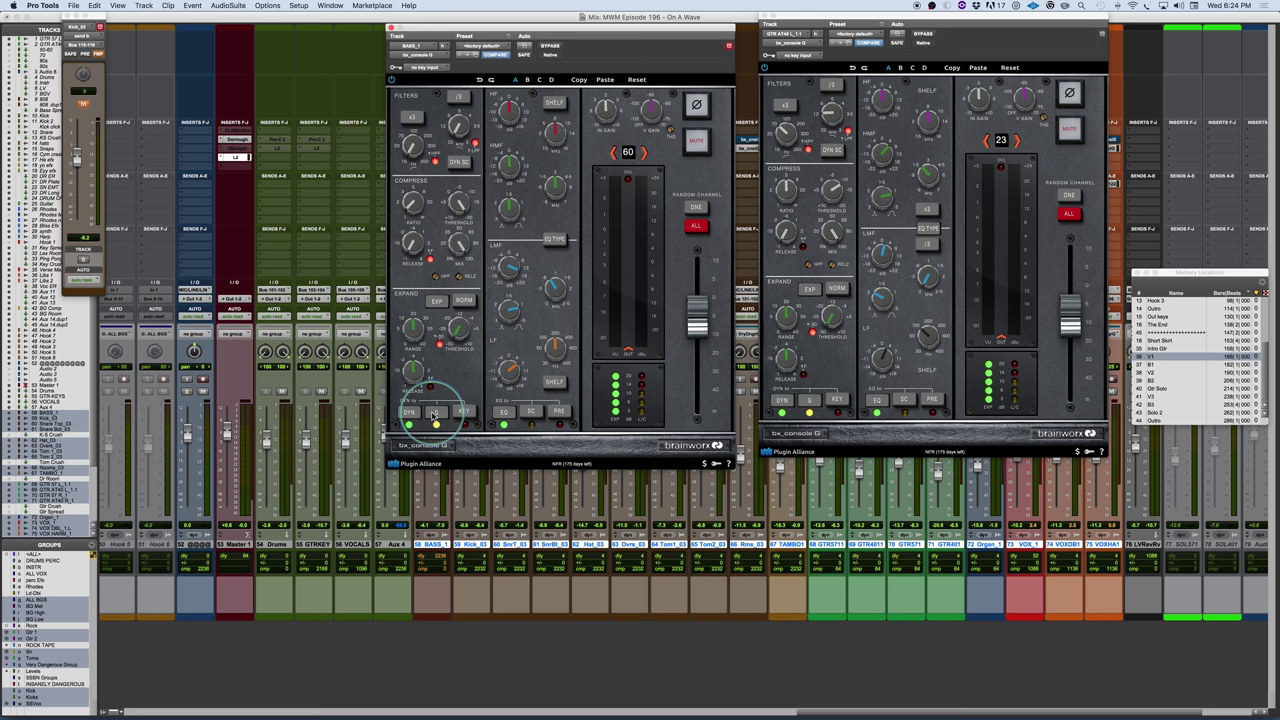
pyautogui.press('space')
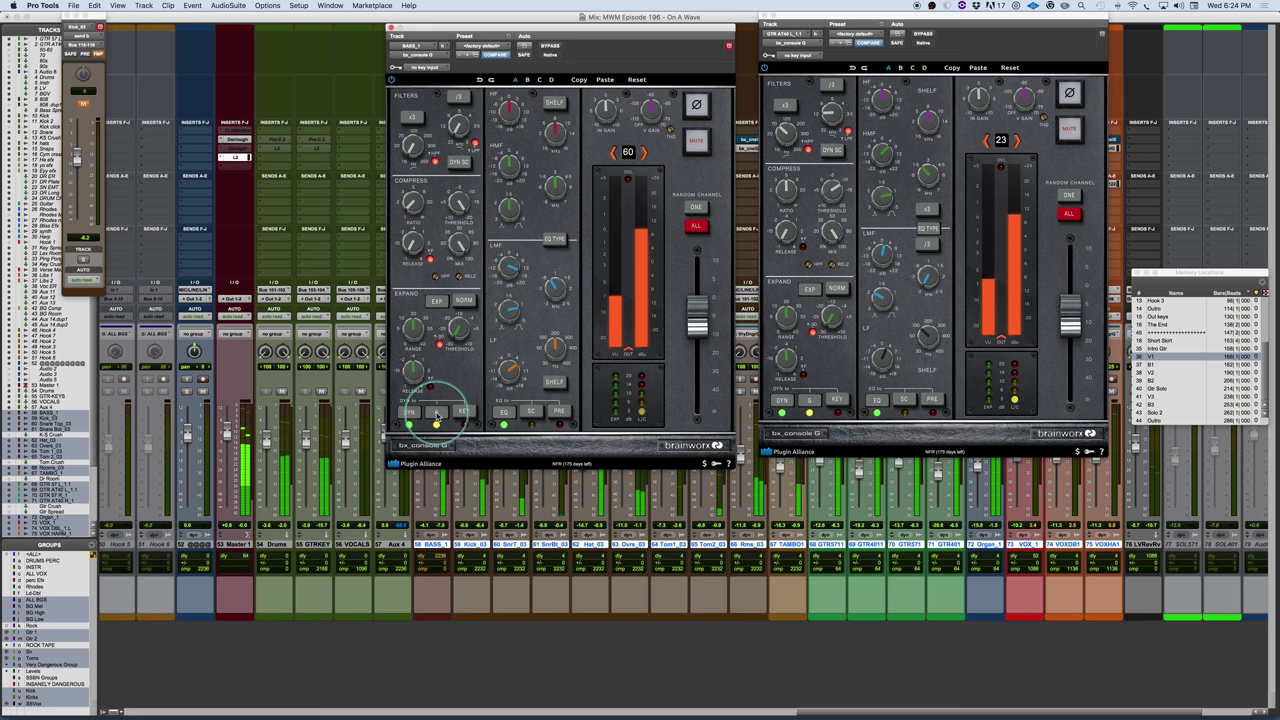
pyautogui.click(436, 414)
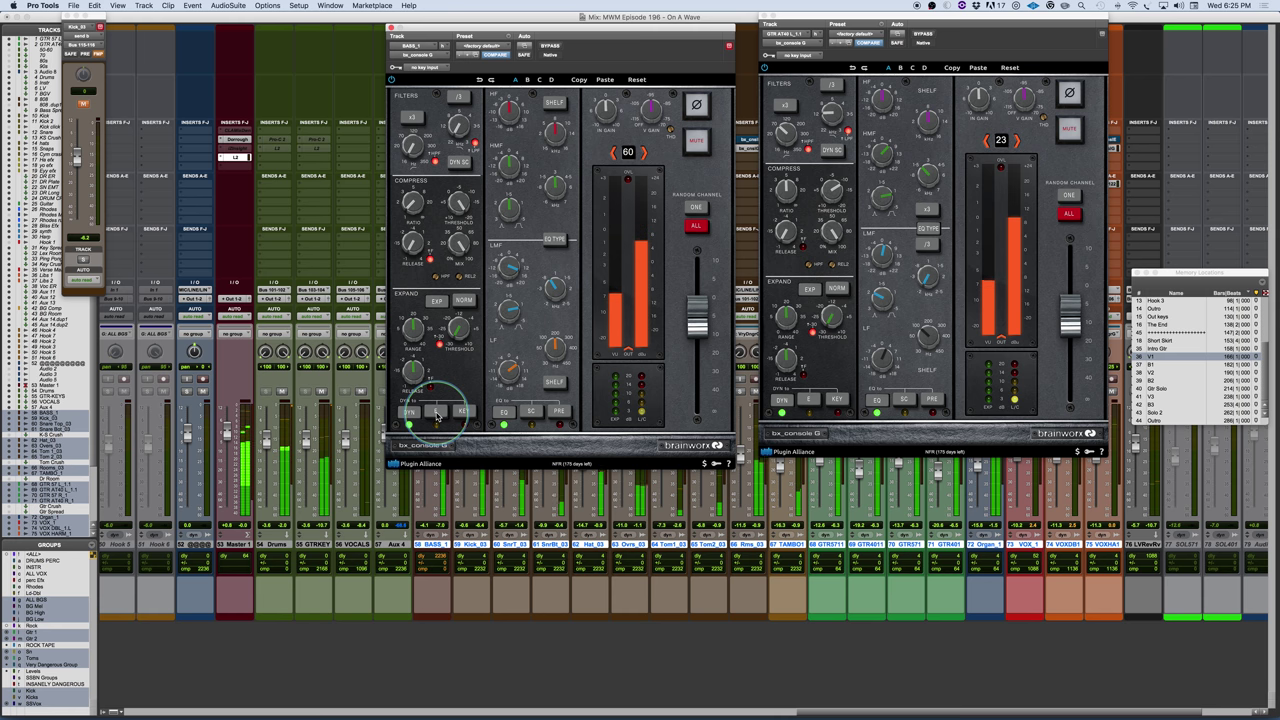
pyautogui.click(436, 413)
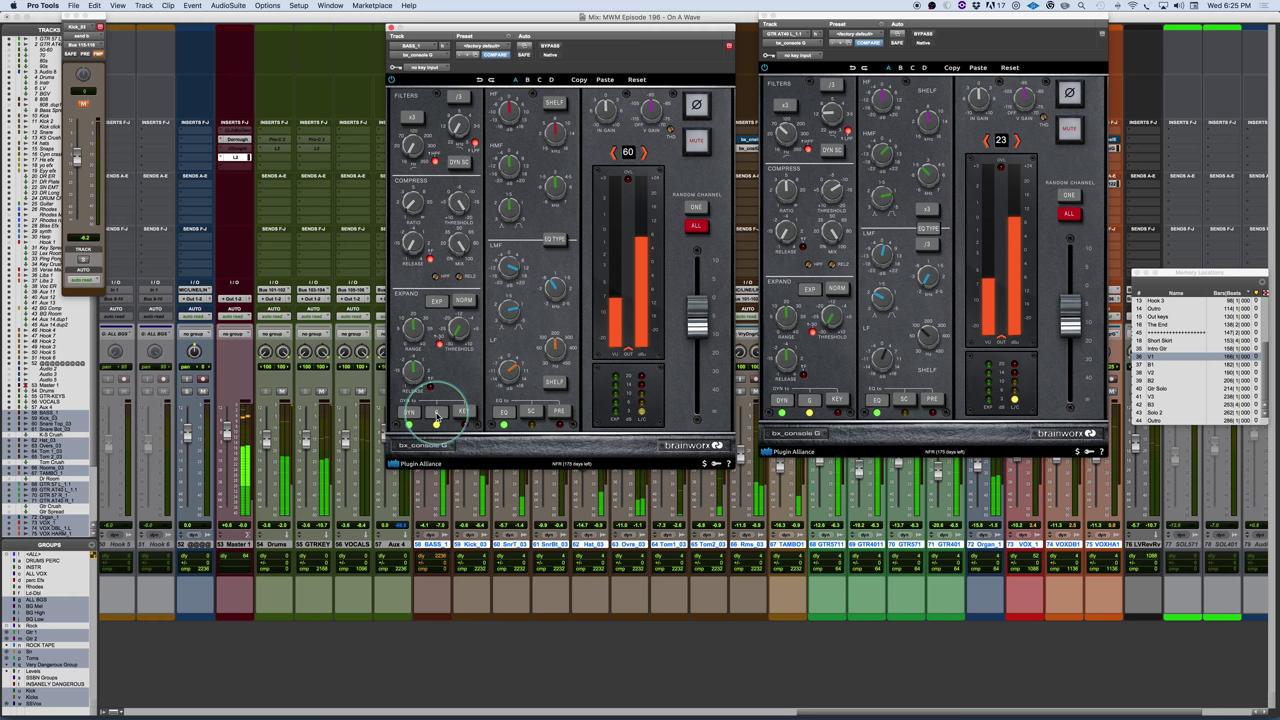
pyautogui.click(437, 413)
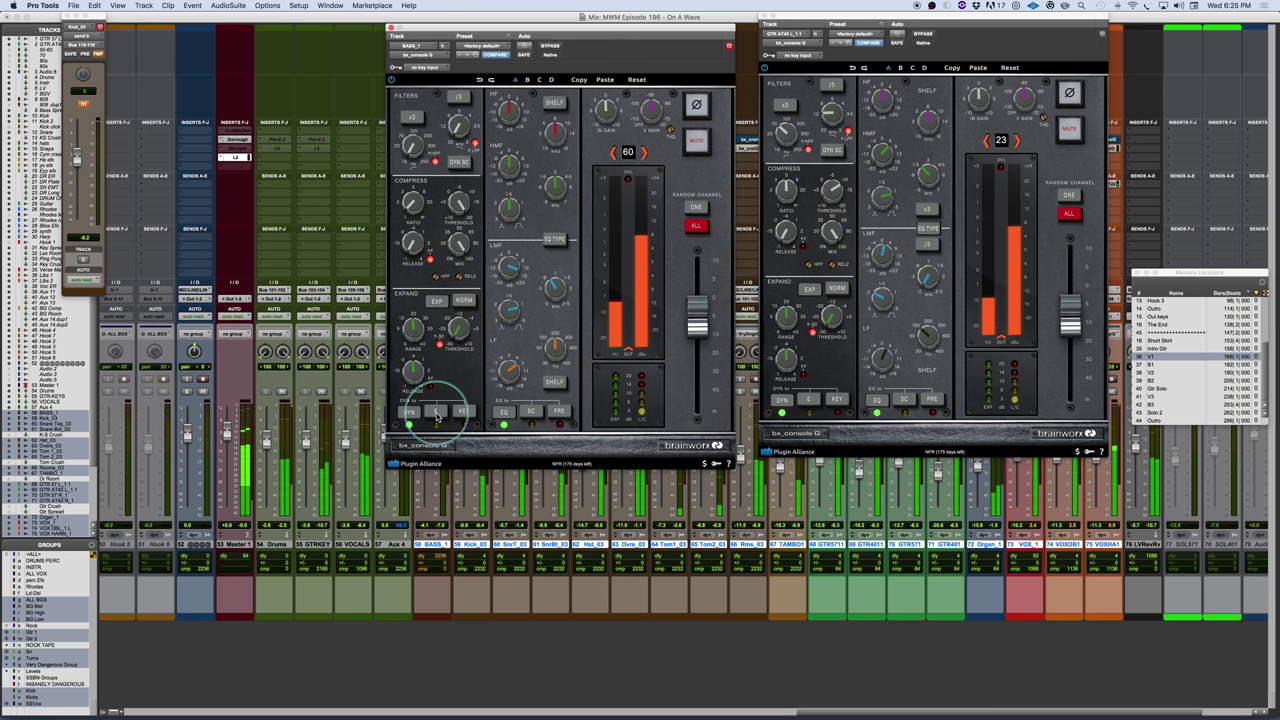
pyautogui.click(436, 415)
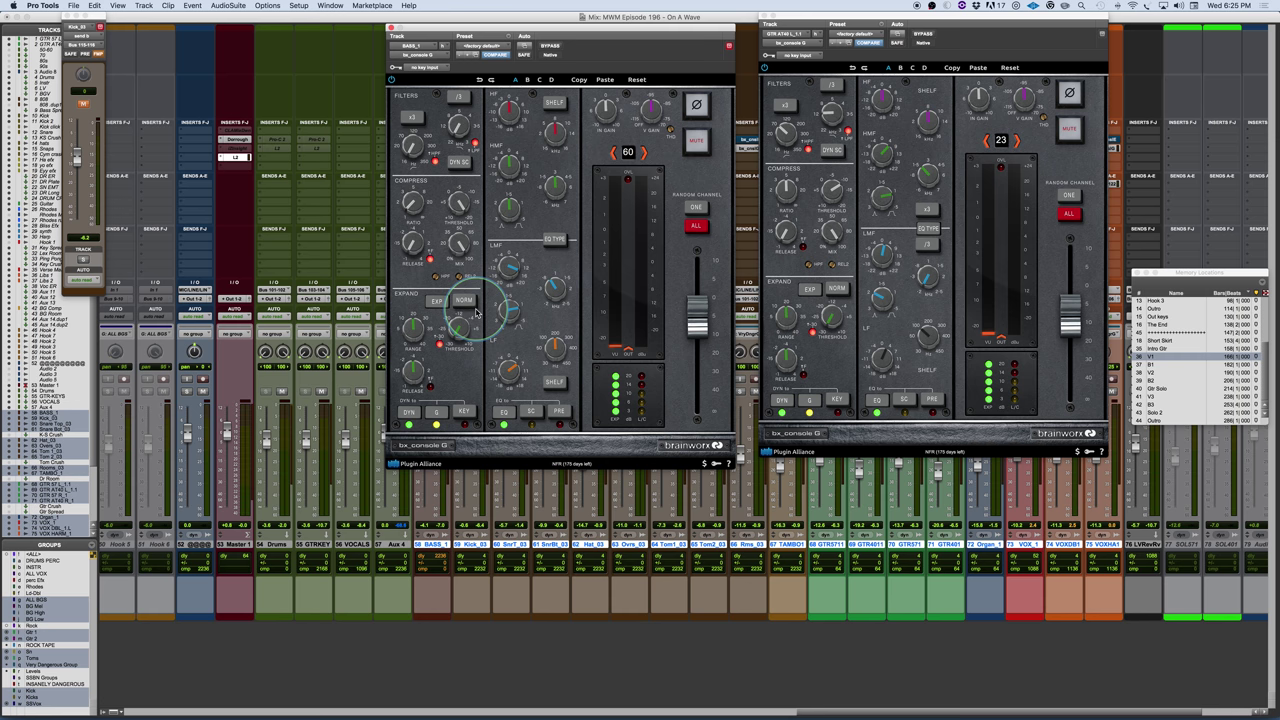
# Step: Place BASS_1's and GTR AT40 L_1's bx_console G windows side by side further left over the mixer
pyautogui.moveTo(581, 30); pyautogui.dragTo(529, 34)
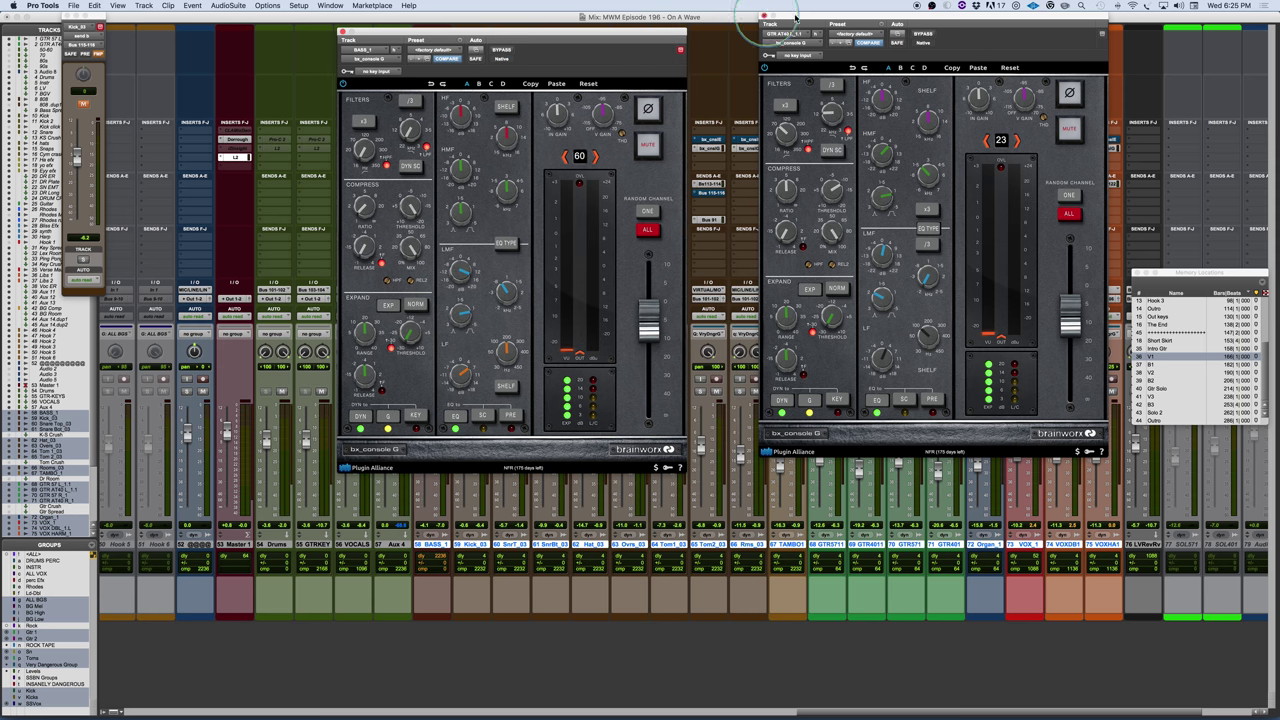
pyautogui.moveTo(795, 18); pyautogui.dragTo(746, 42)
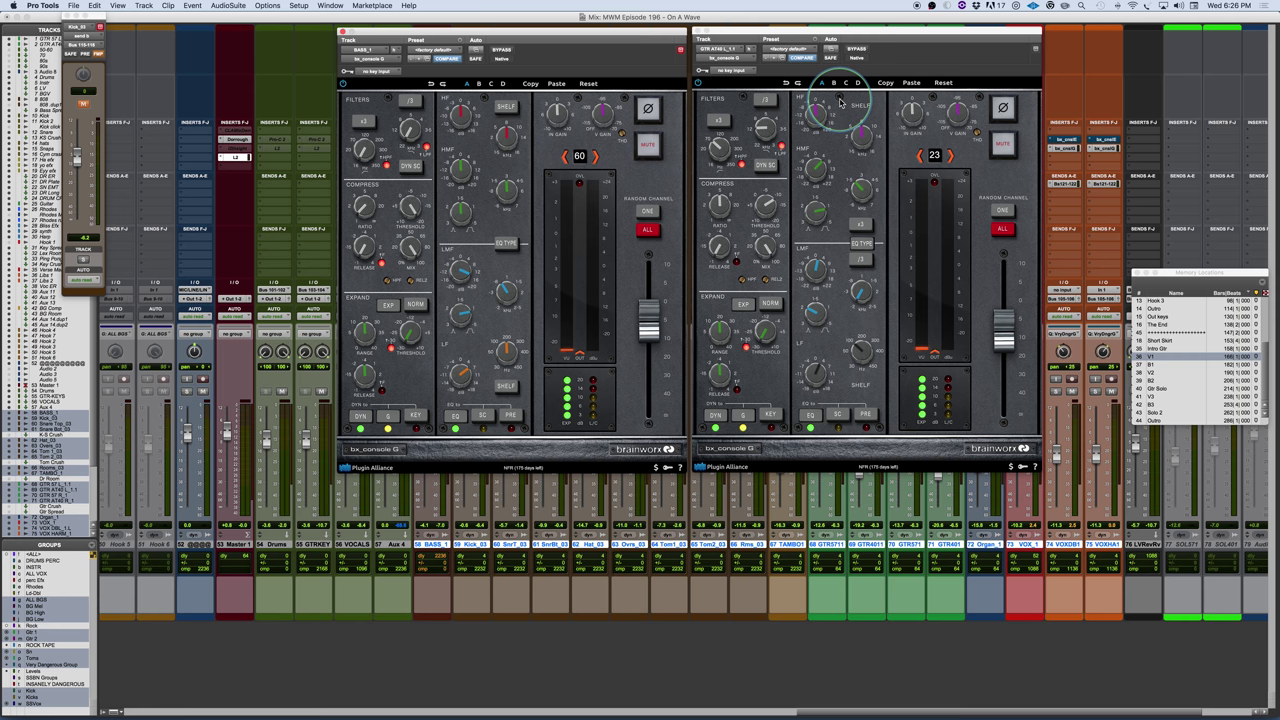
pyautogui.press('super+Tab')
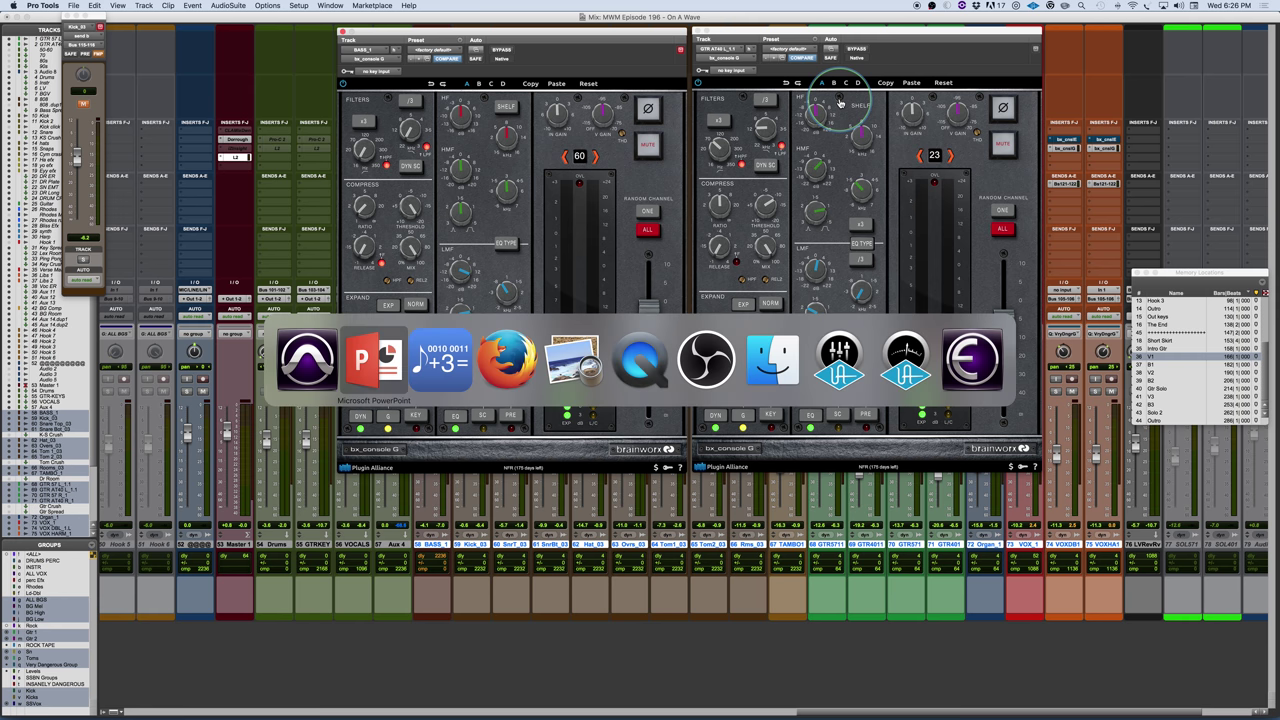